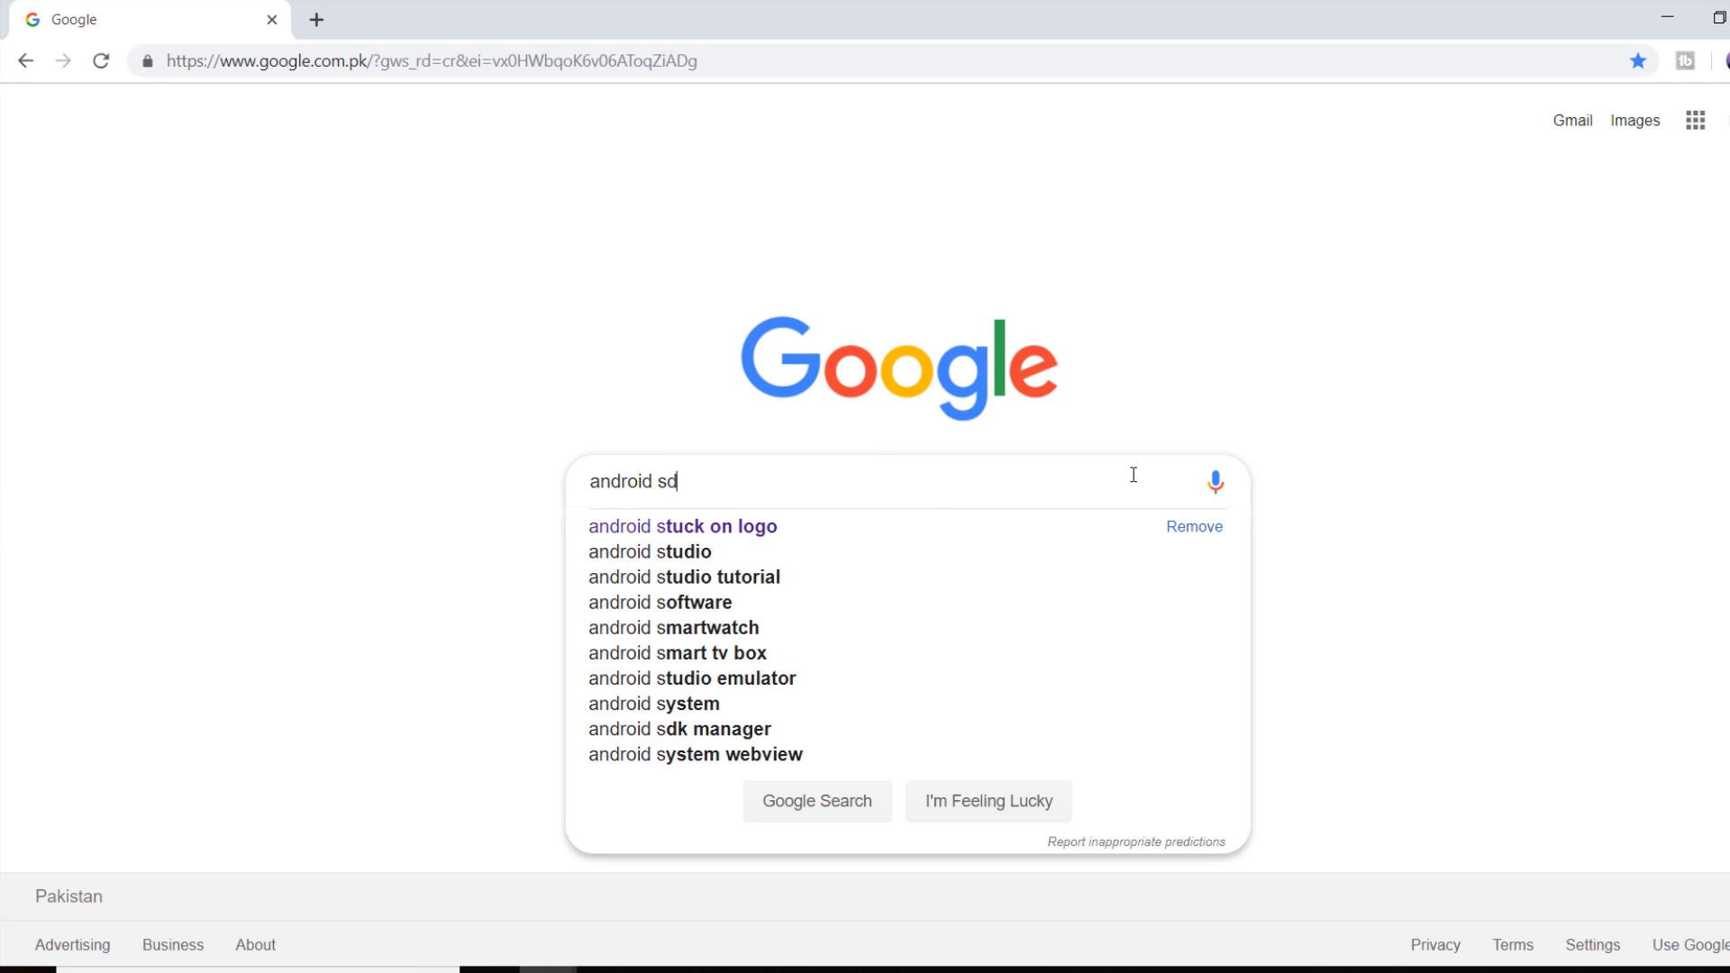
Step: Search Google for 'android sdk tools' and scroll to the developer.android.com download result
text(tools)
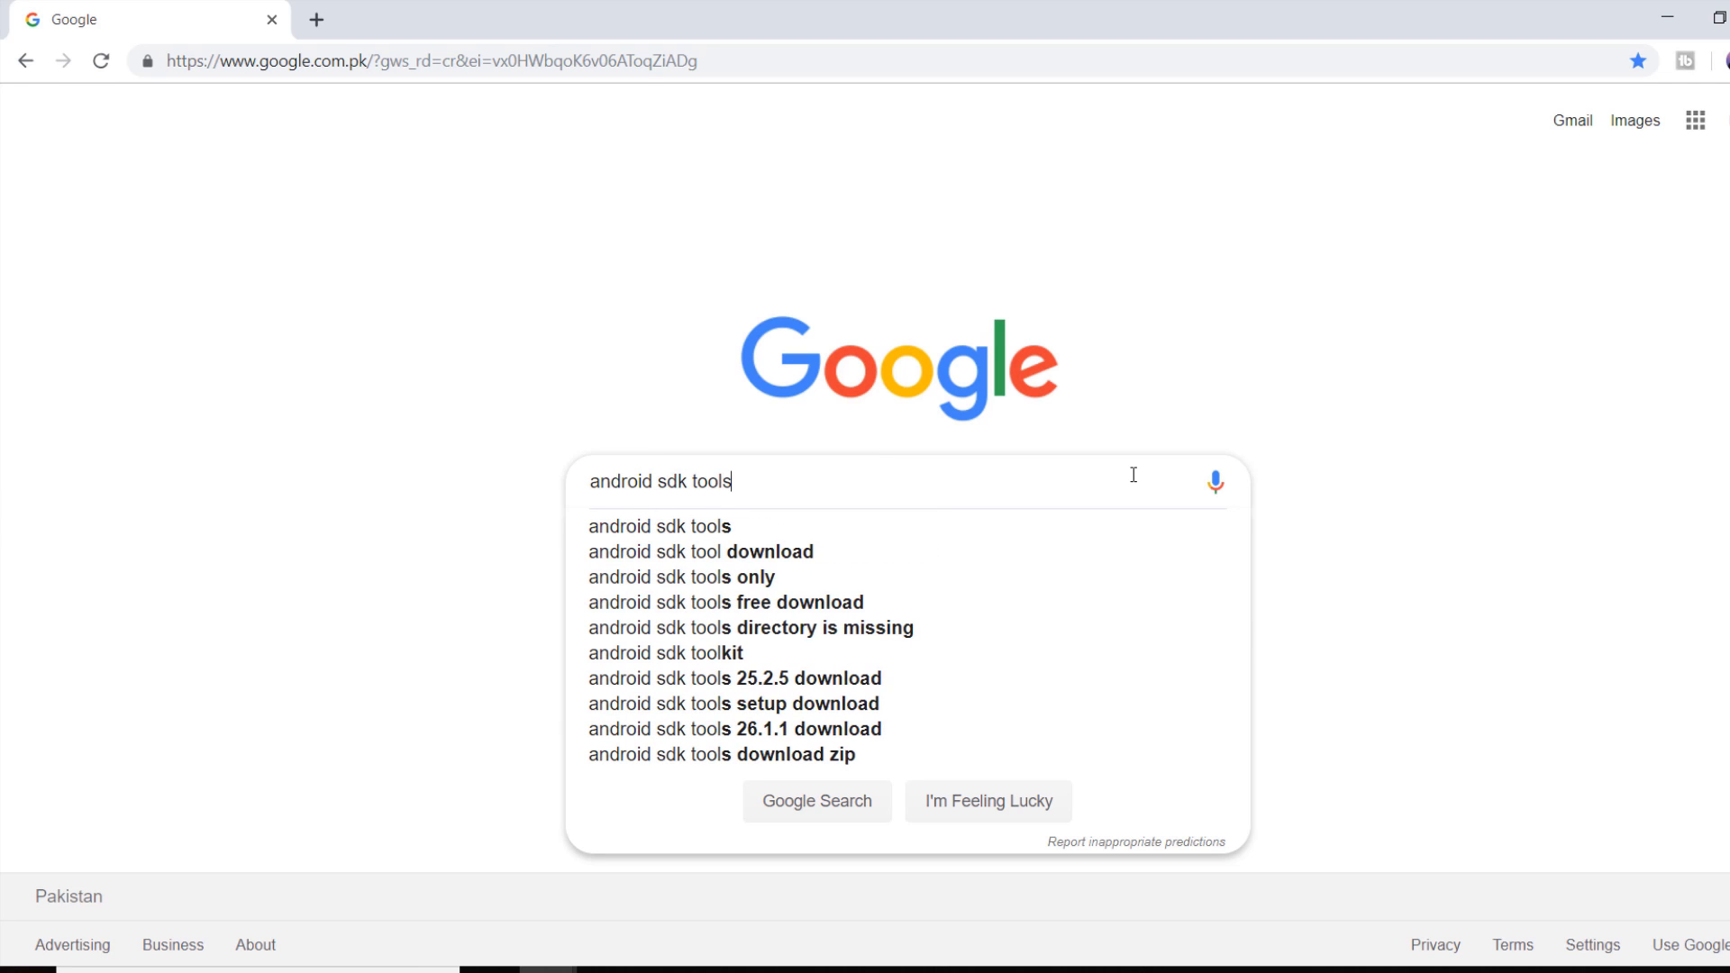
key(Return)
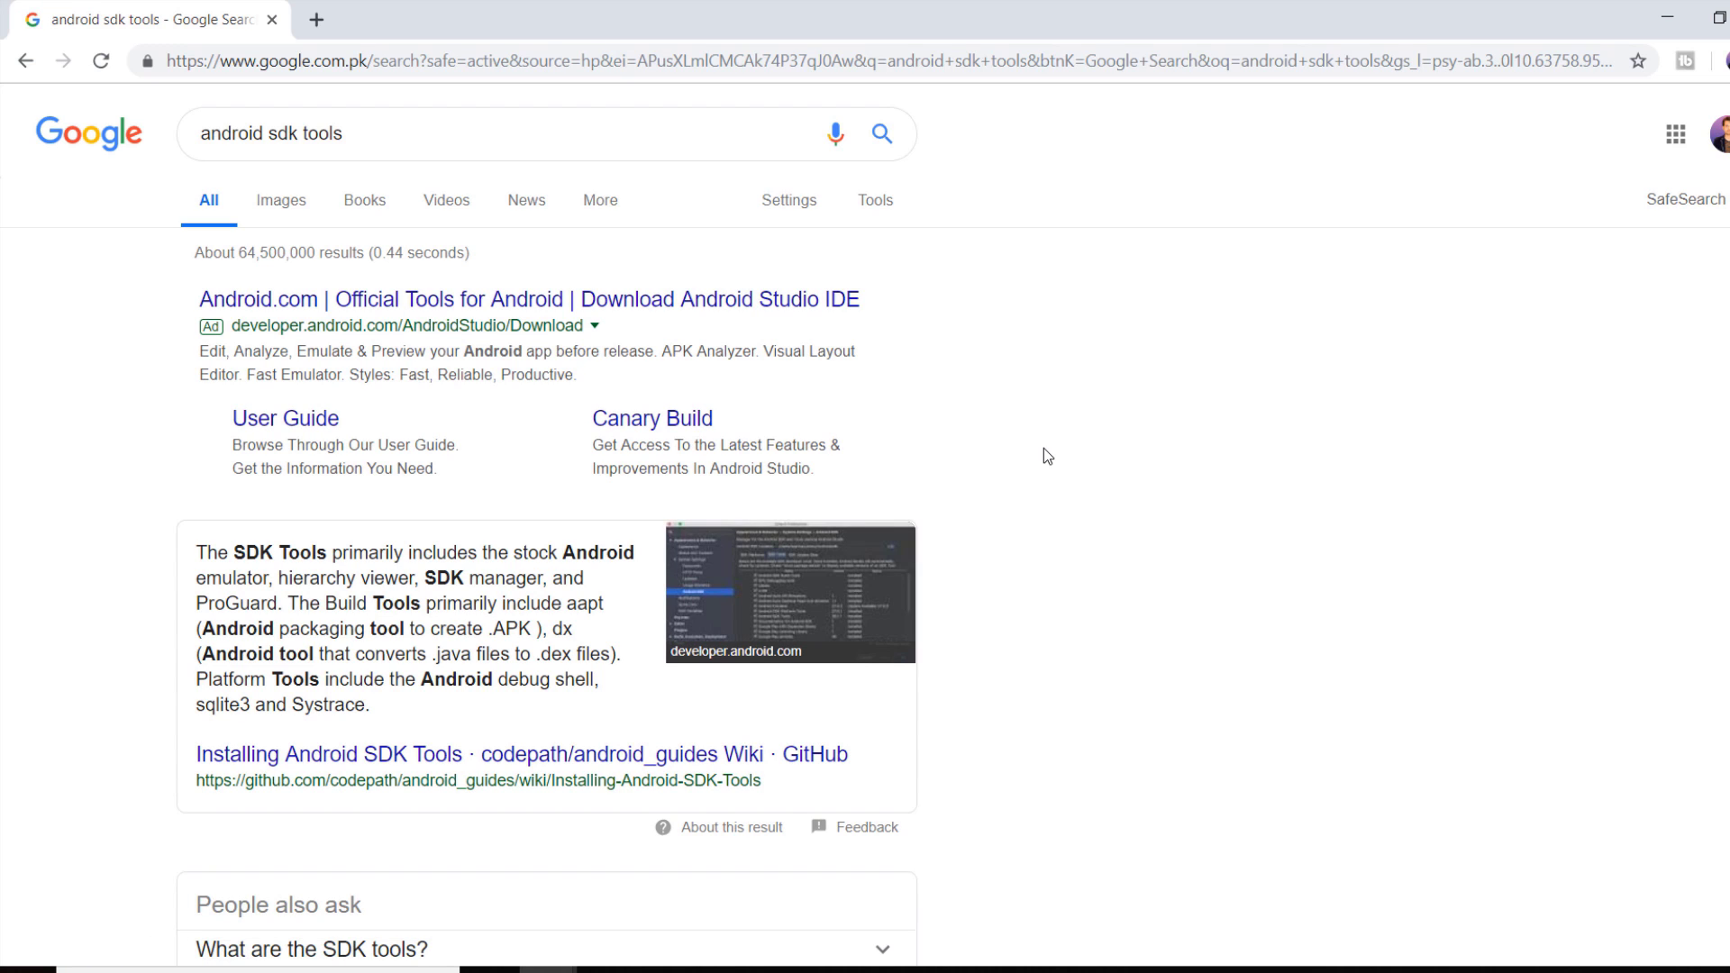
scroll(1045, 455, down, 5)
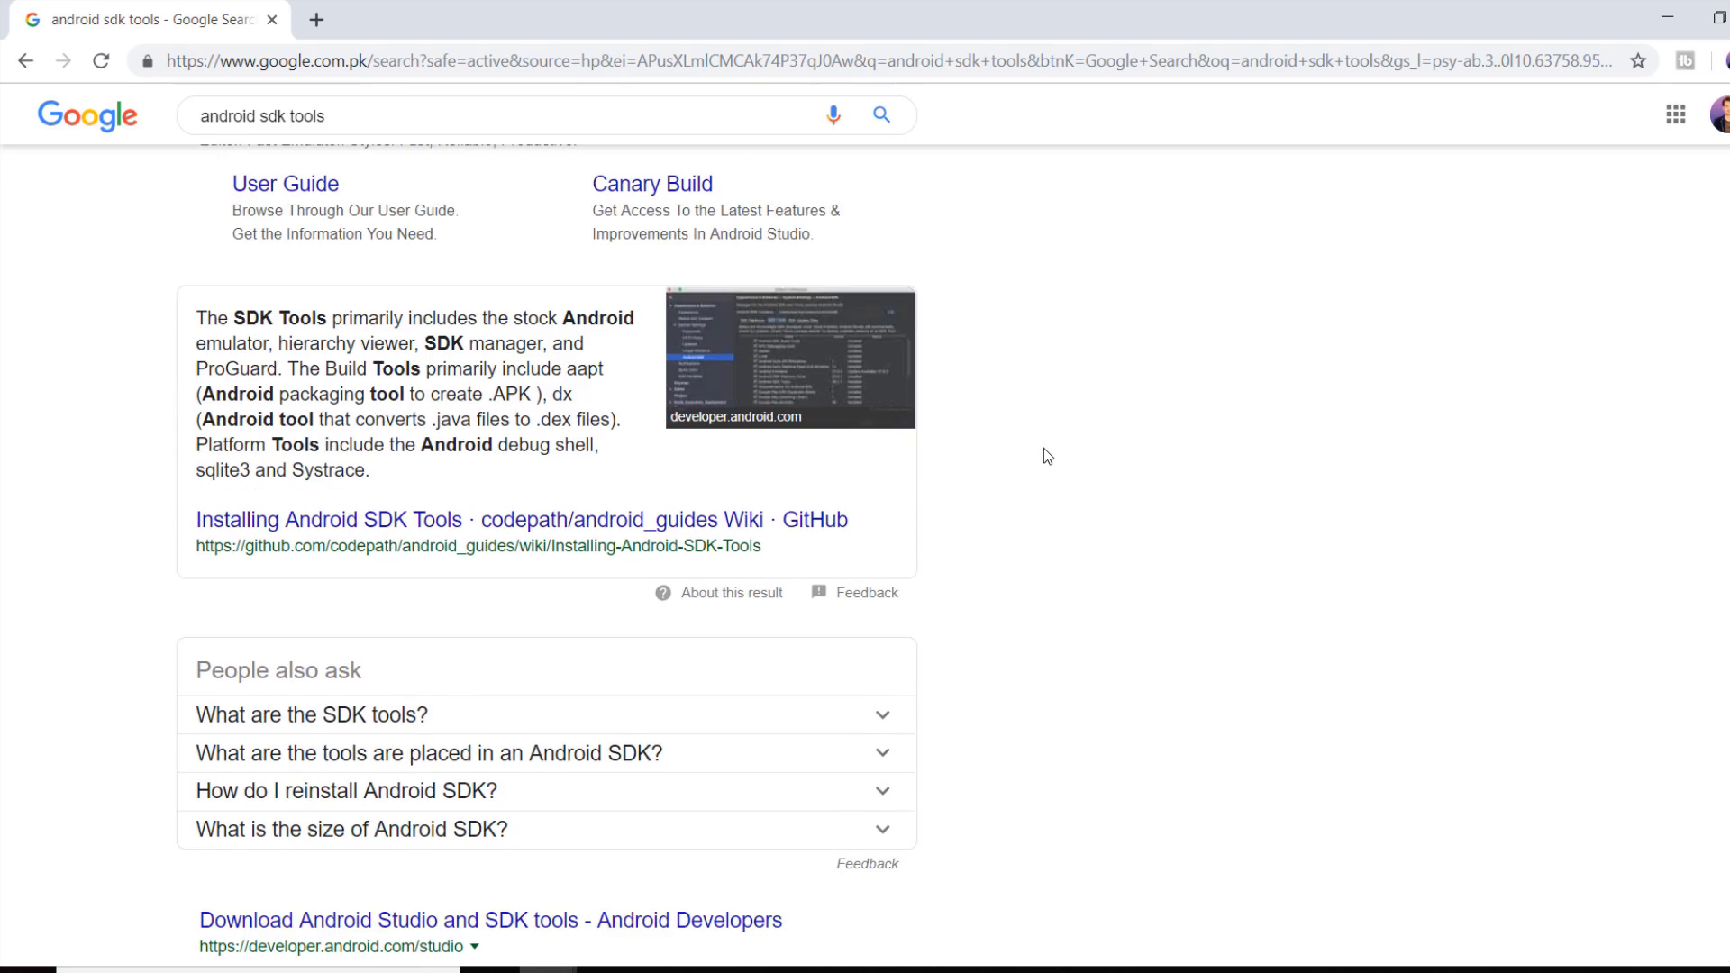
scroll(1043, 456, down, 1)
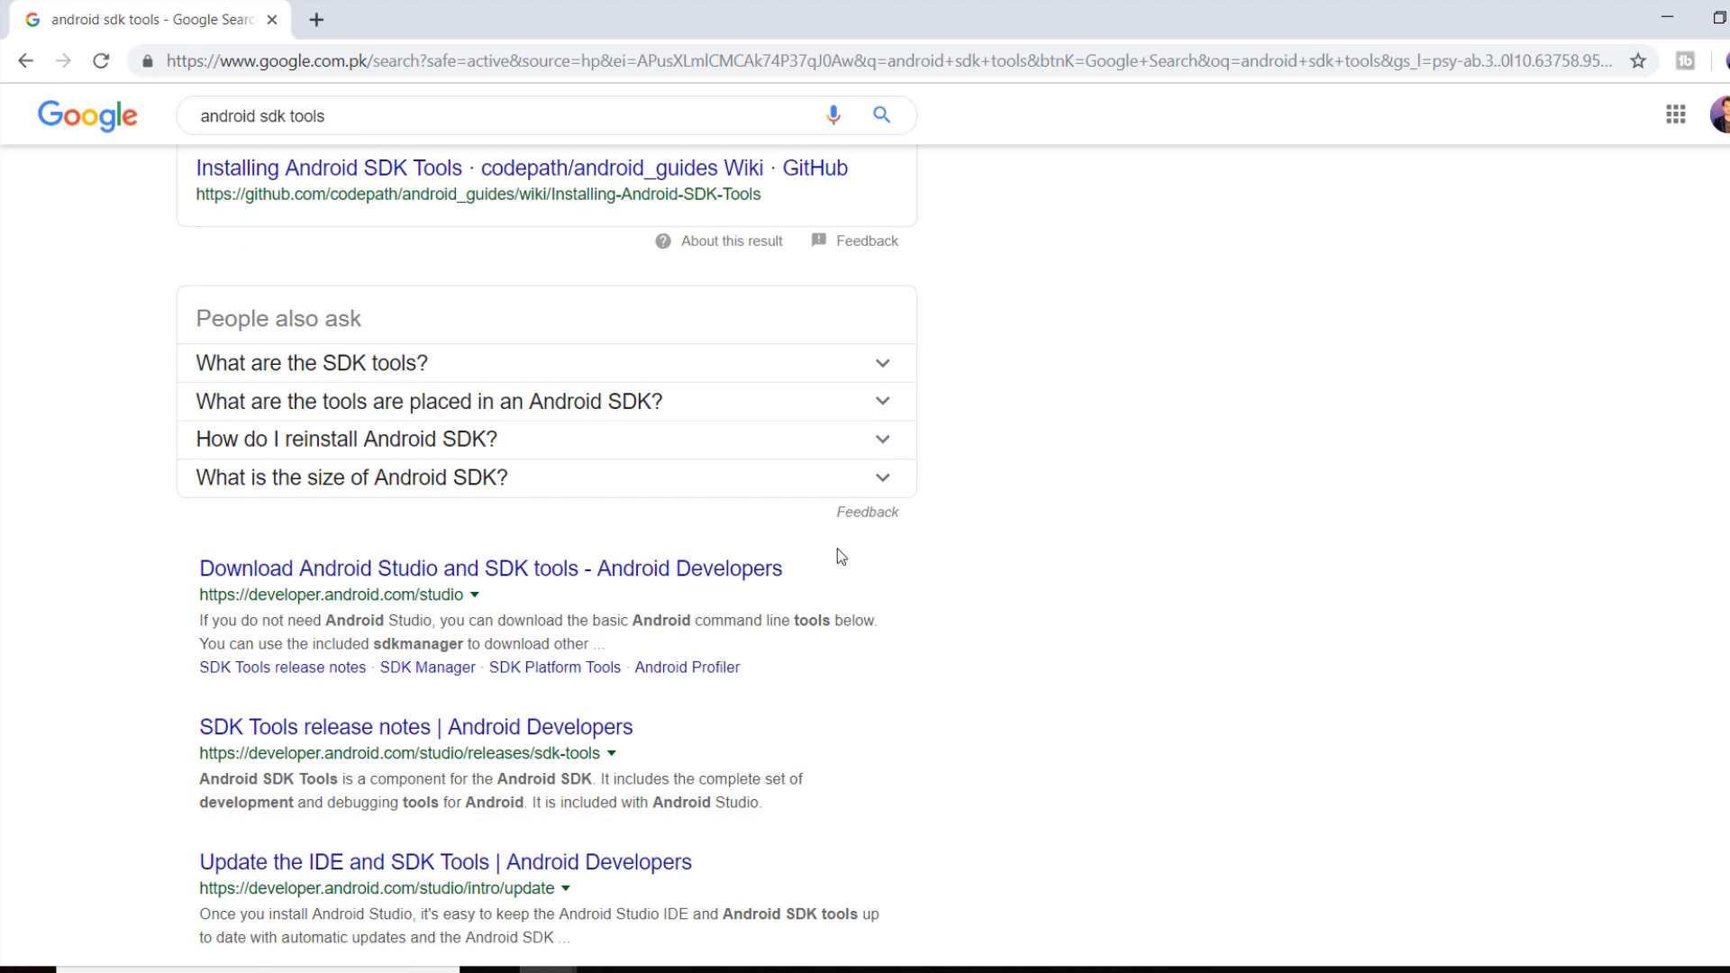
Step: Open the Android Studio download page and check the PC's system type in This PC properties
click(510, 581)
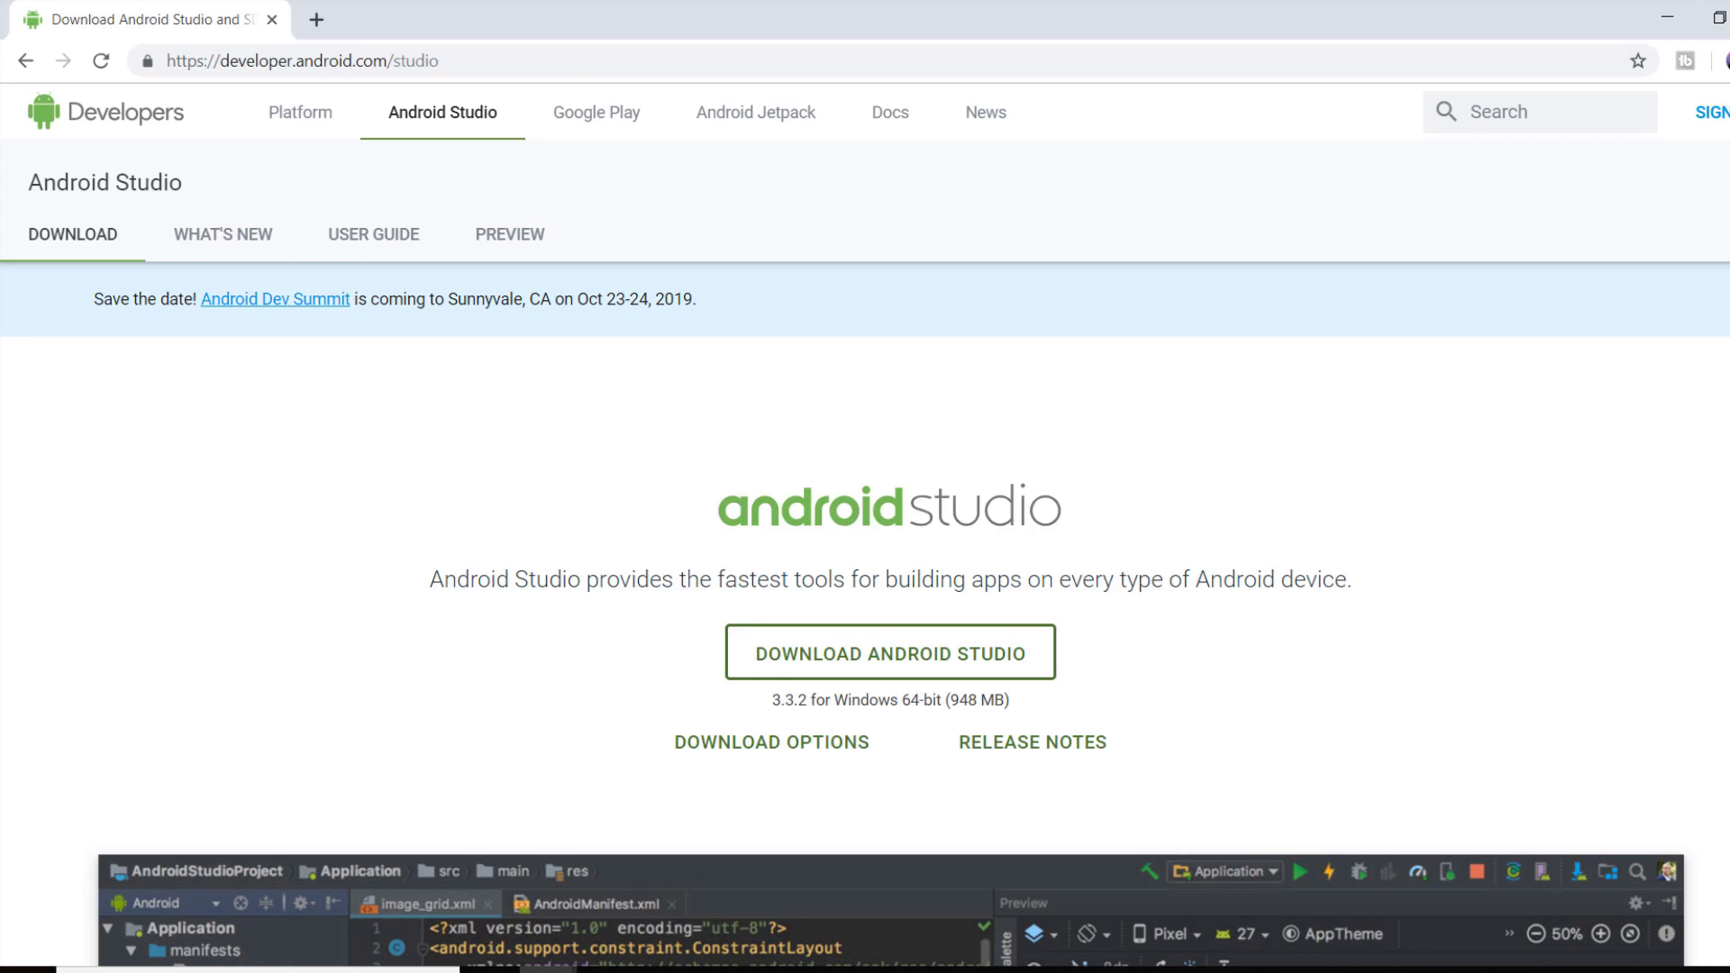
scroll(865, 541, down, 20)
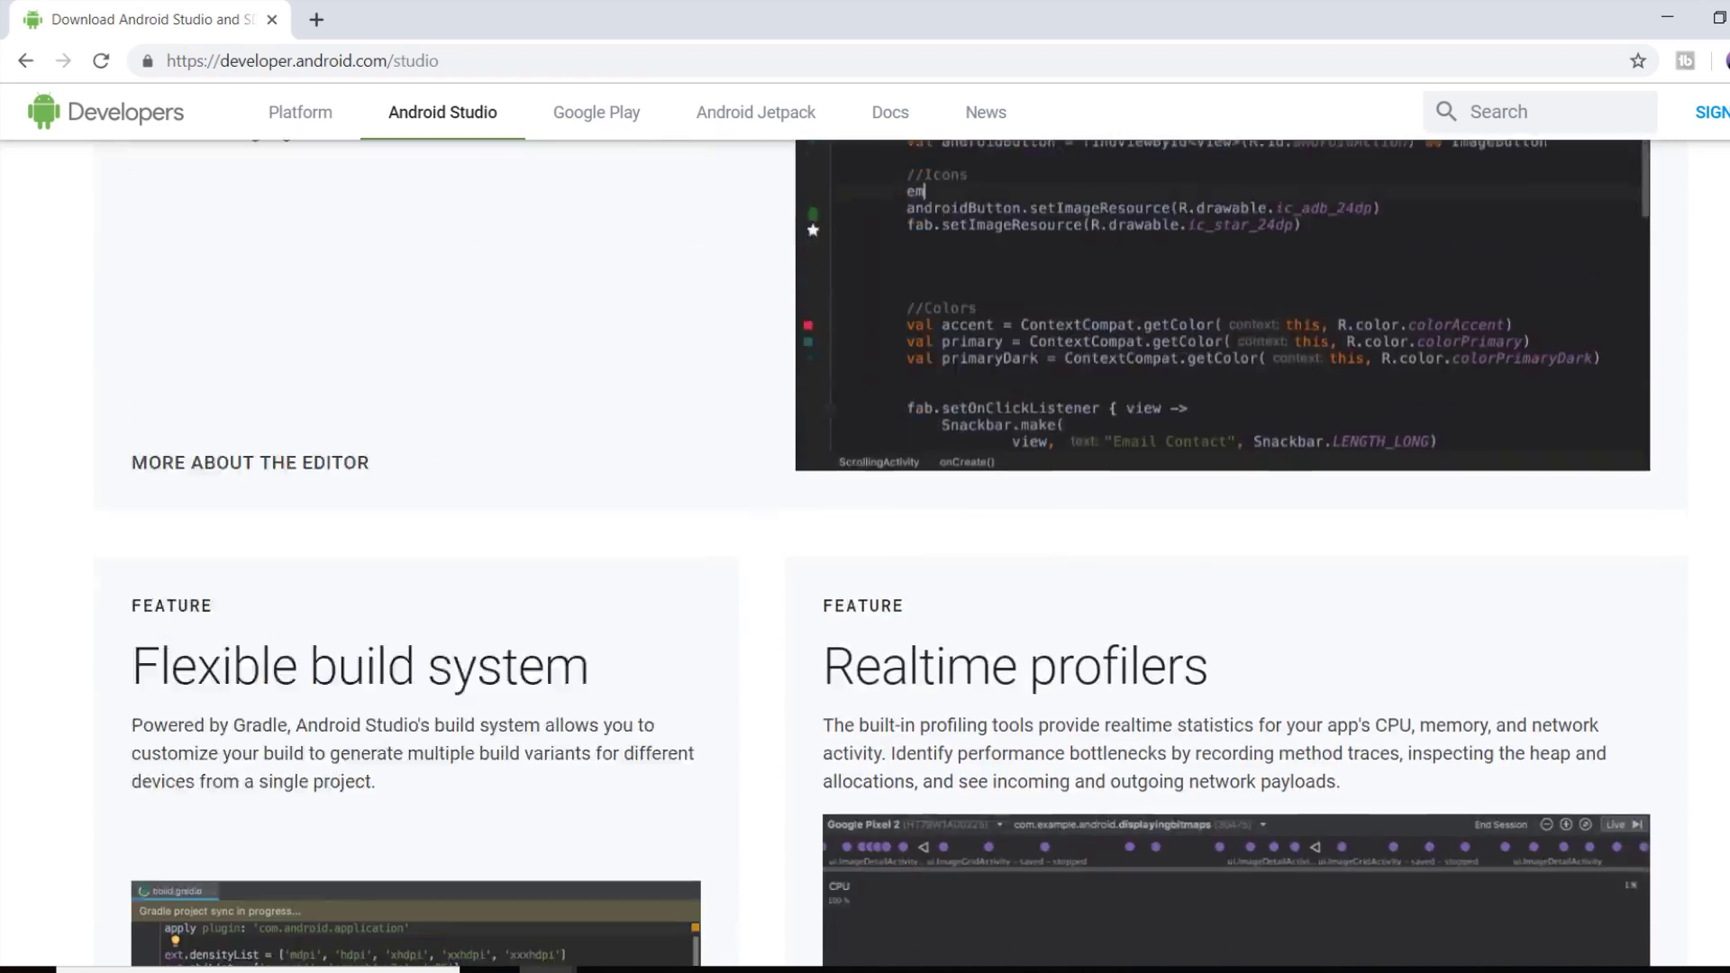
scroll(865, 541, down, 20)
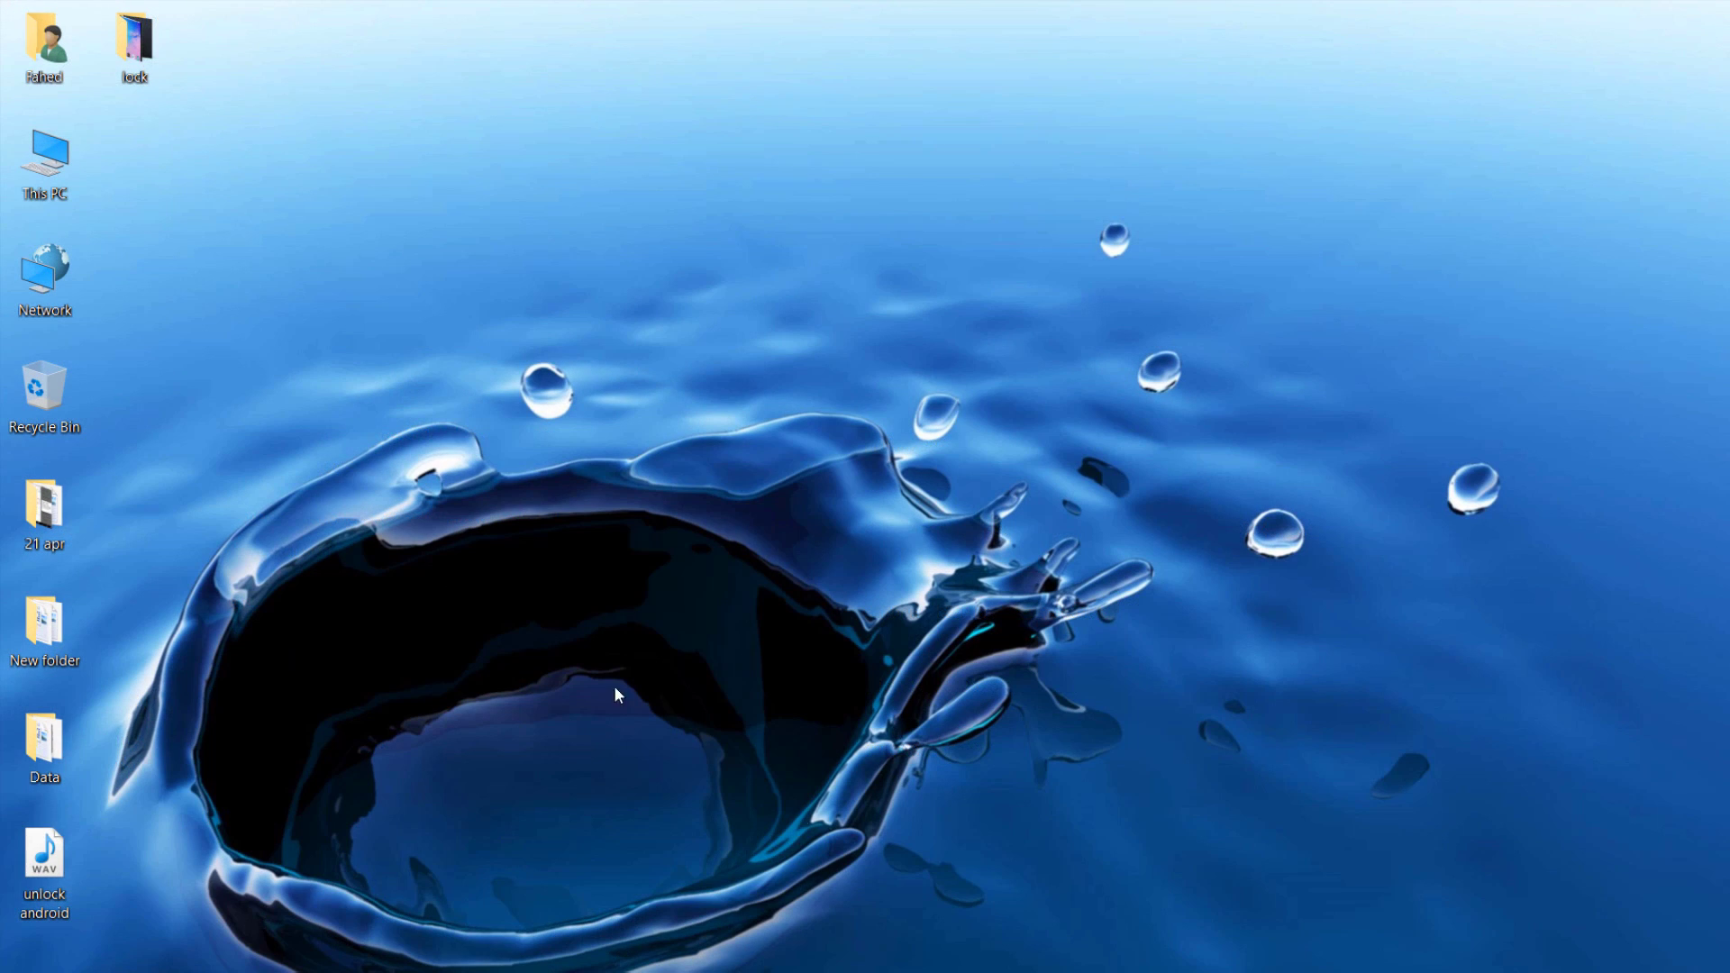
right_click(68, 153)
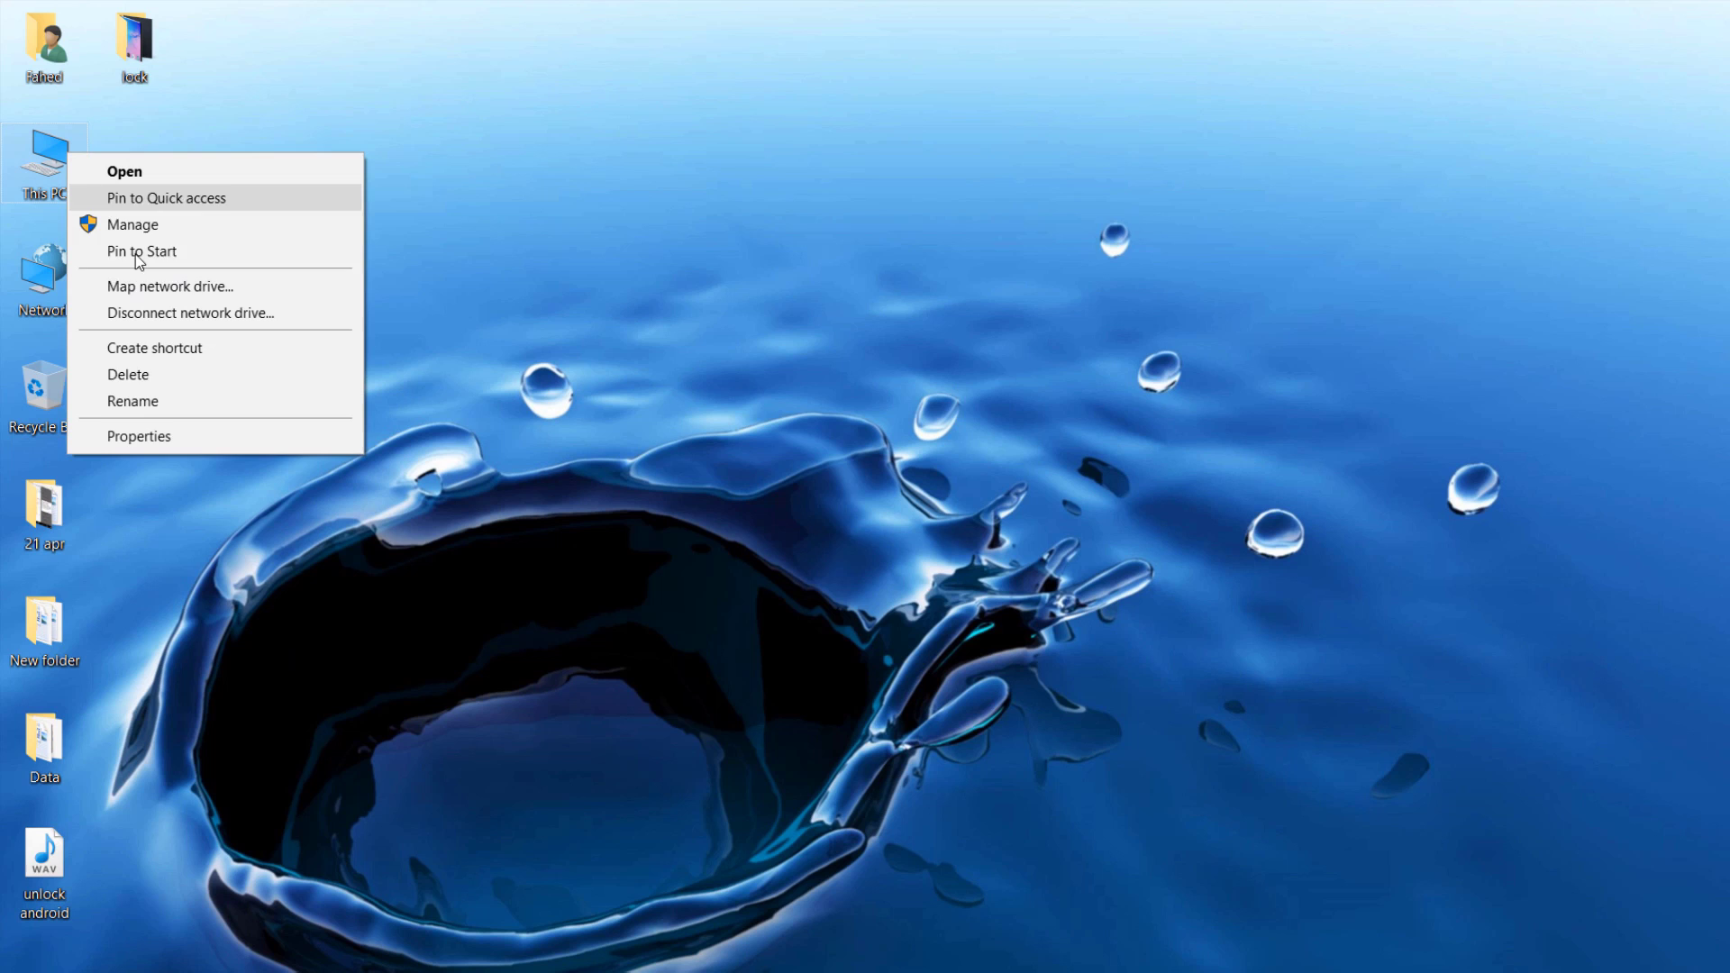
click(161, 436)
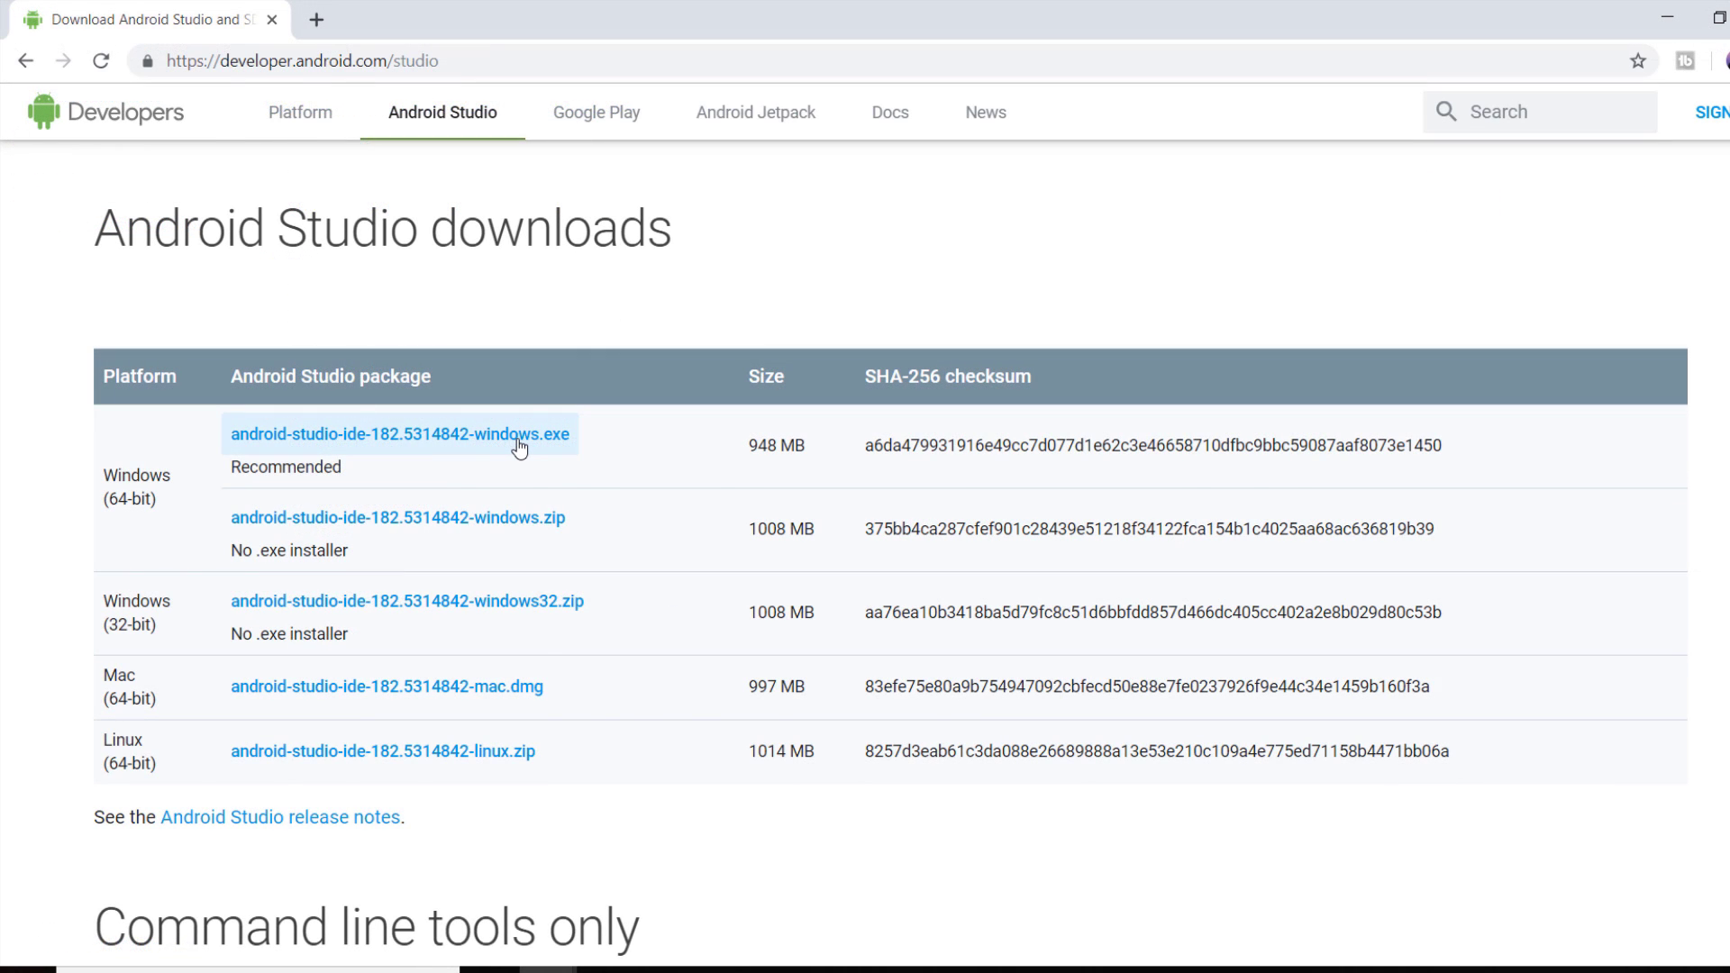
Step: Agree to the terms and download the 64-bit Windows .exe installer for Android Studio
click(520, 446)
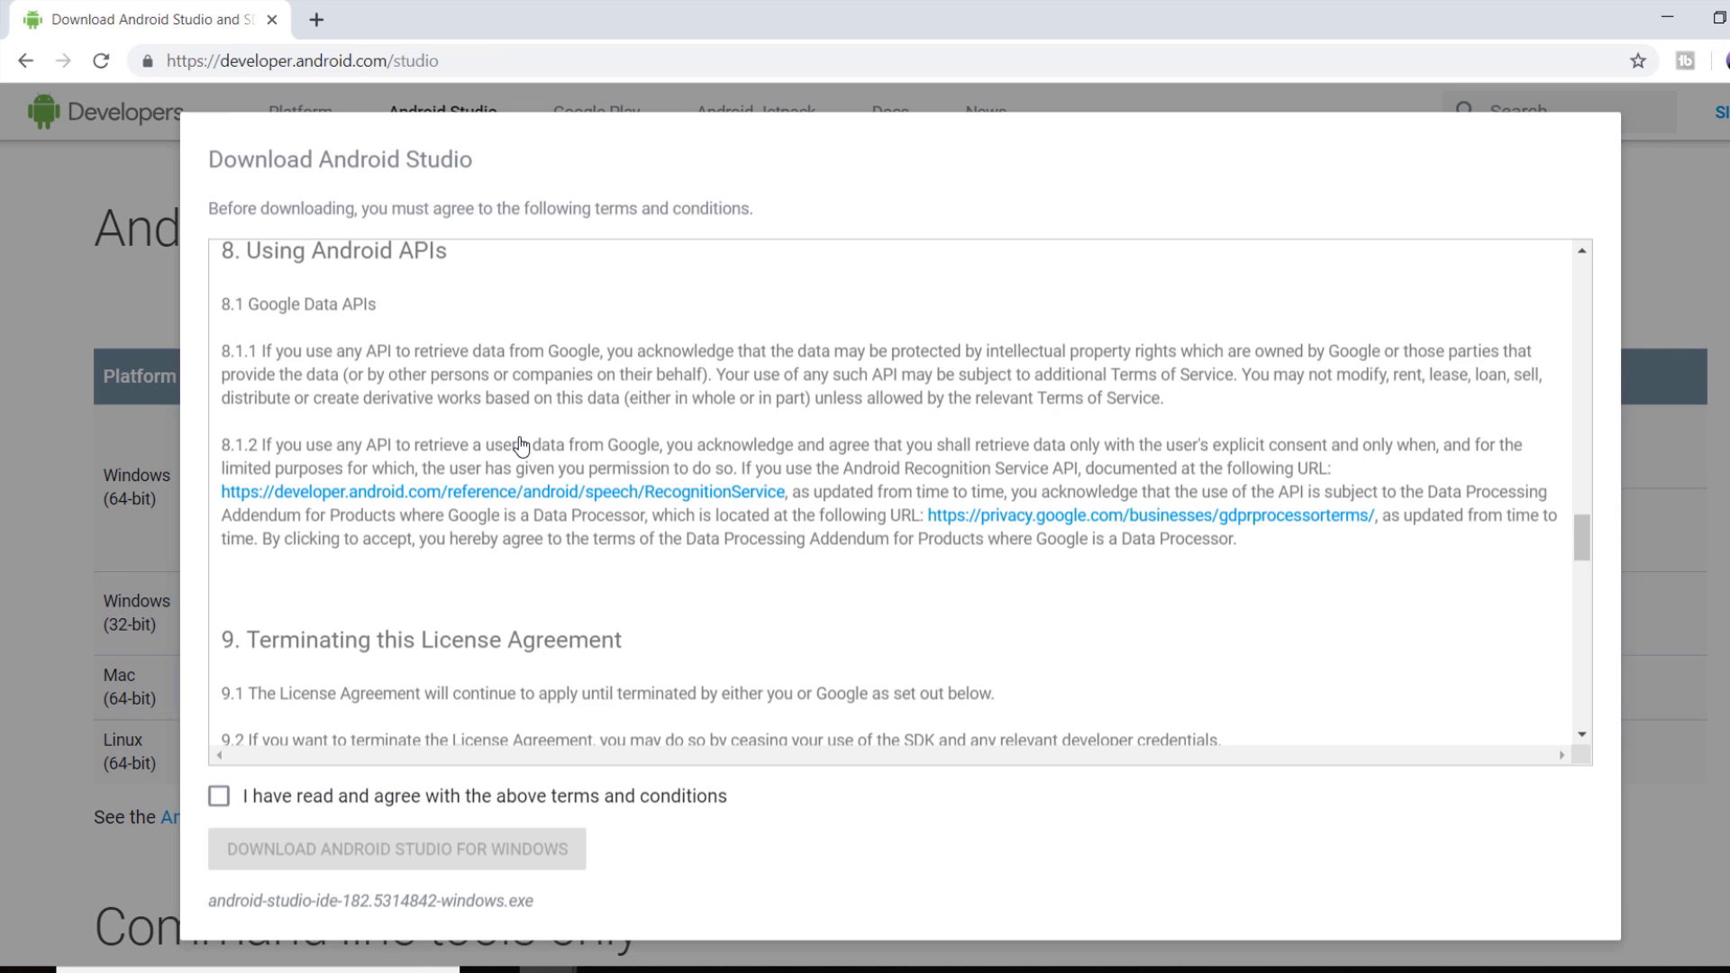
click(218, 798)
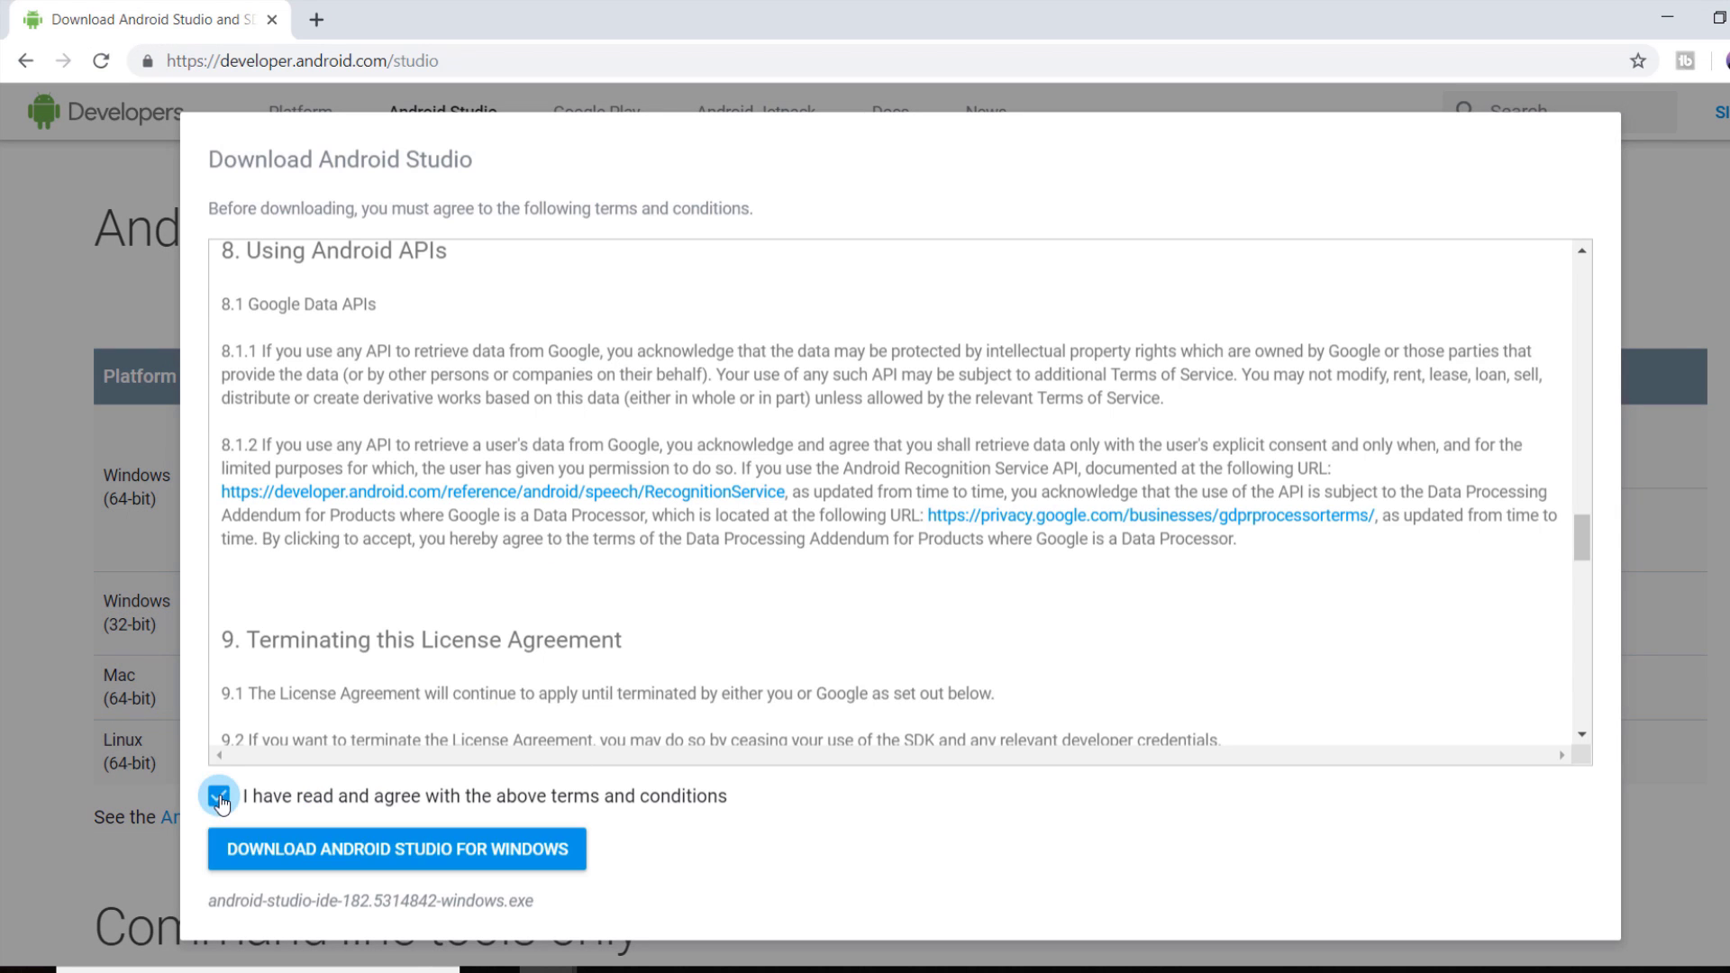
click(547, 871)
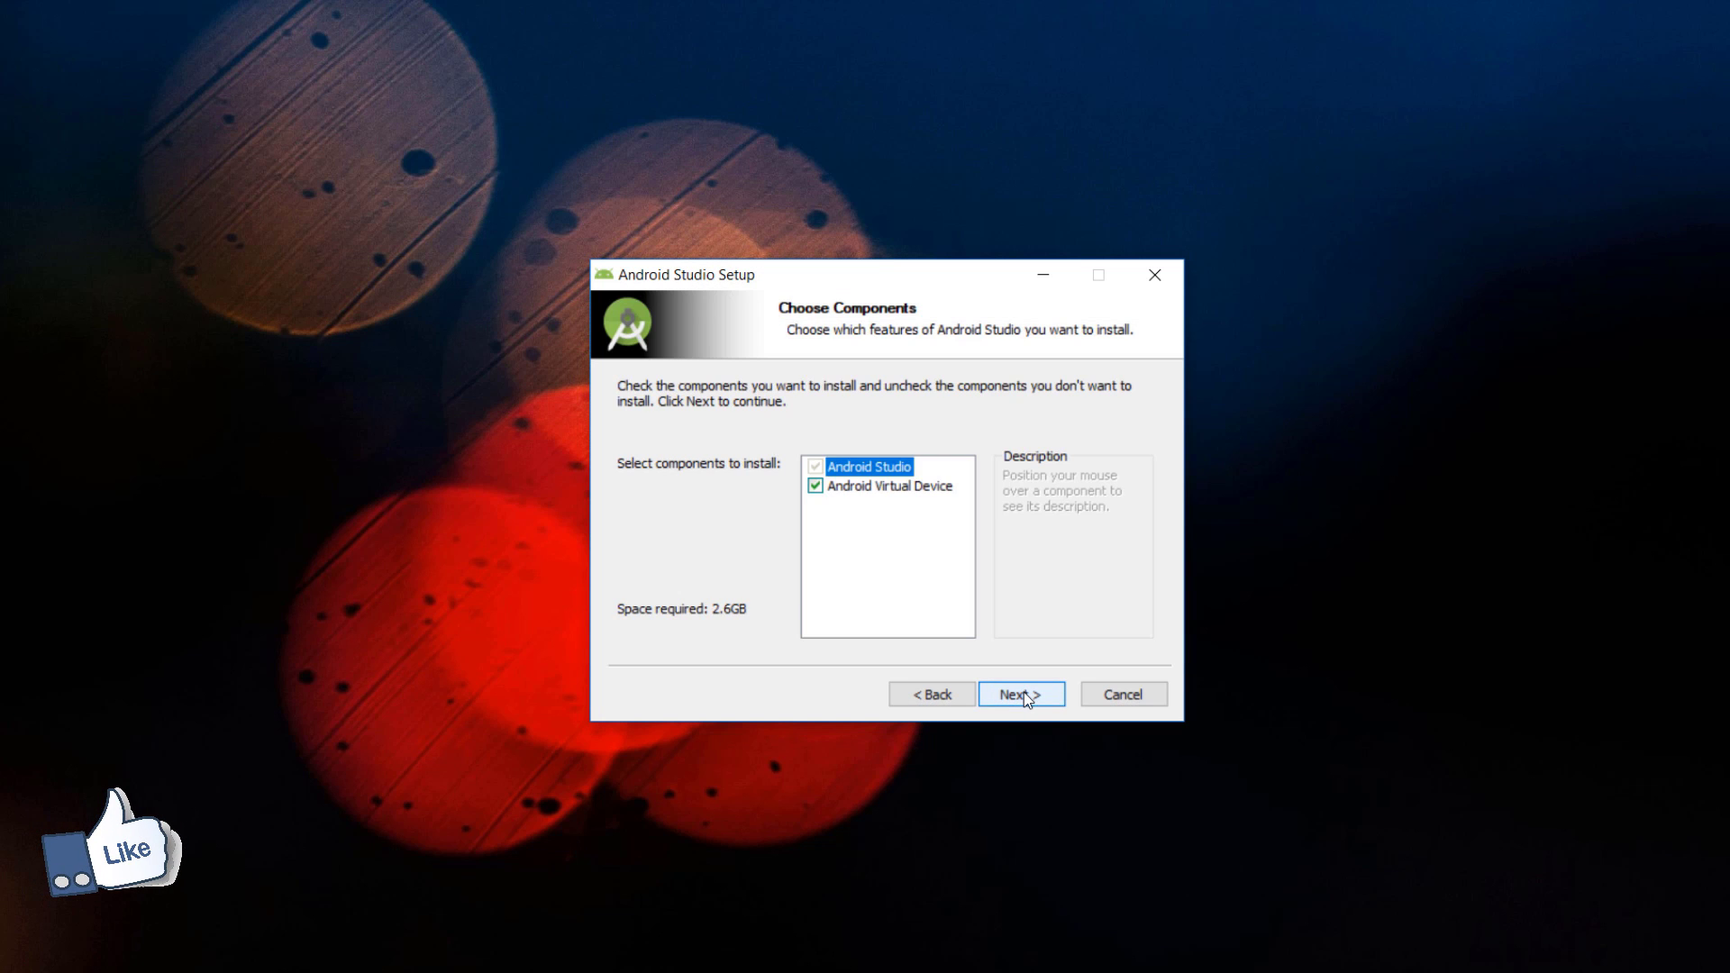
Step: Install Android Studio at the default location and launch it when setup finishes
click(1023, 692)
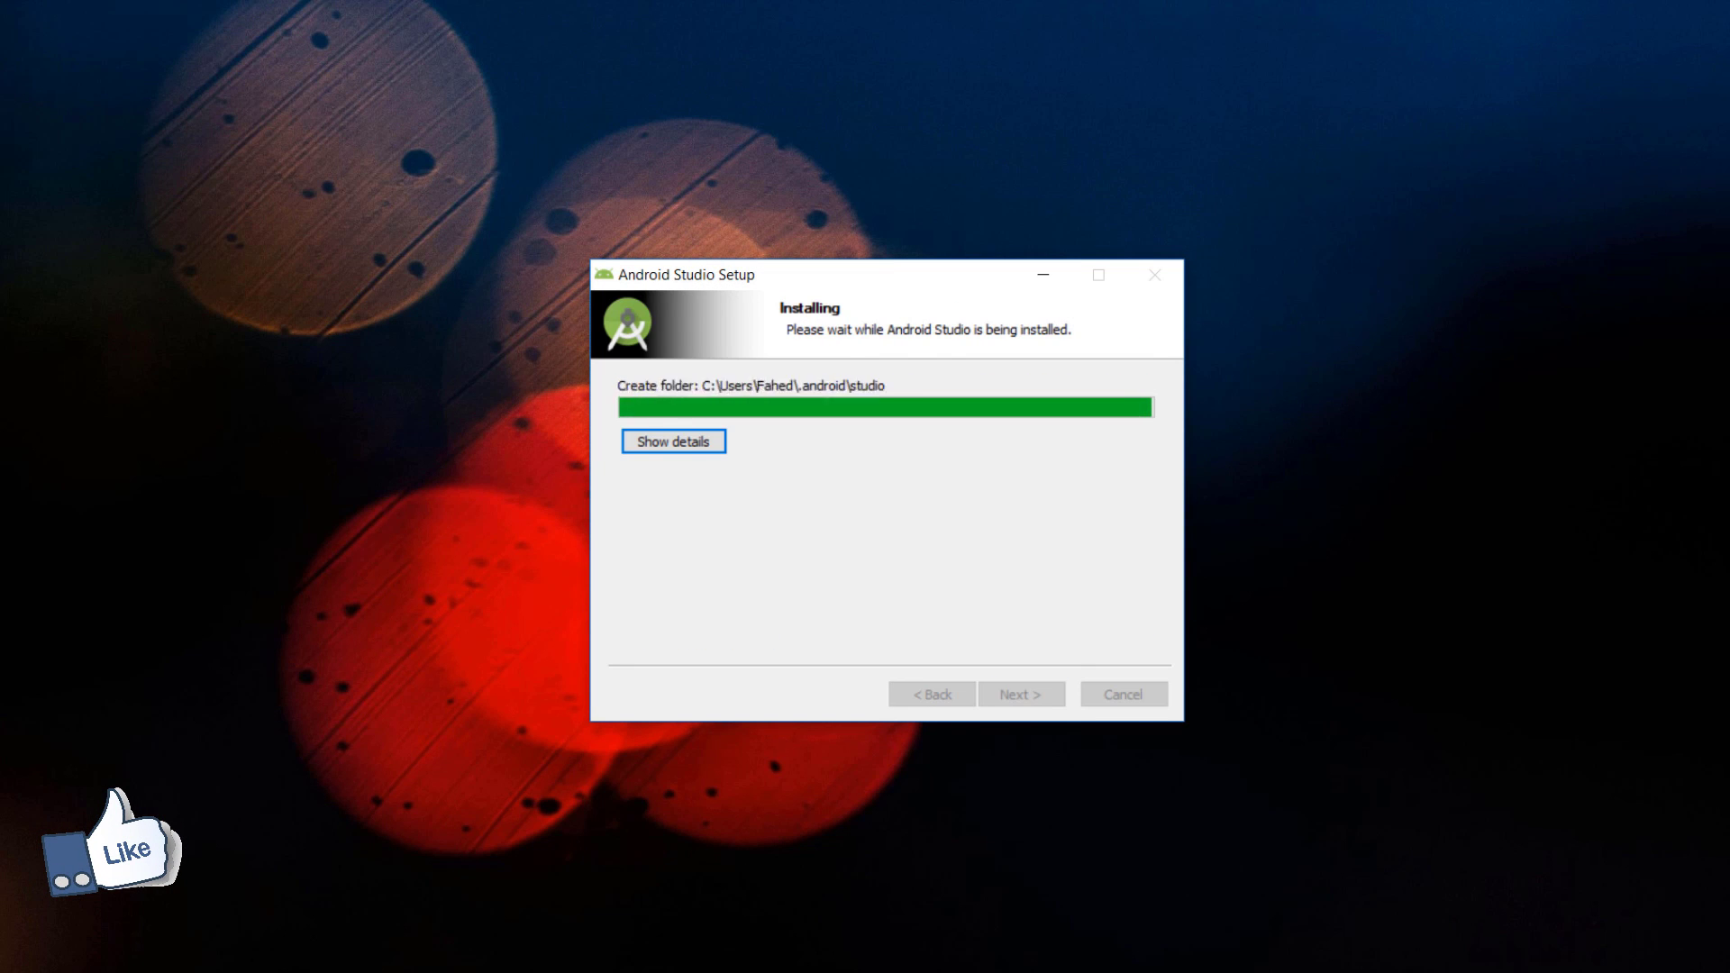
click(1022, 694)
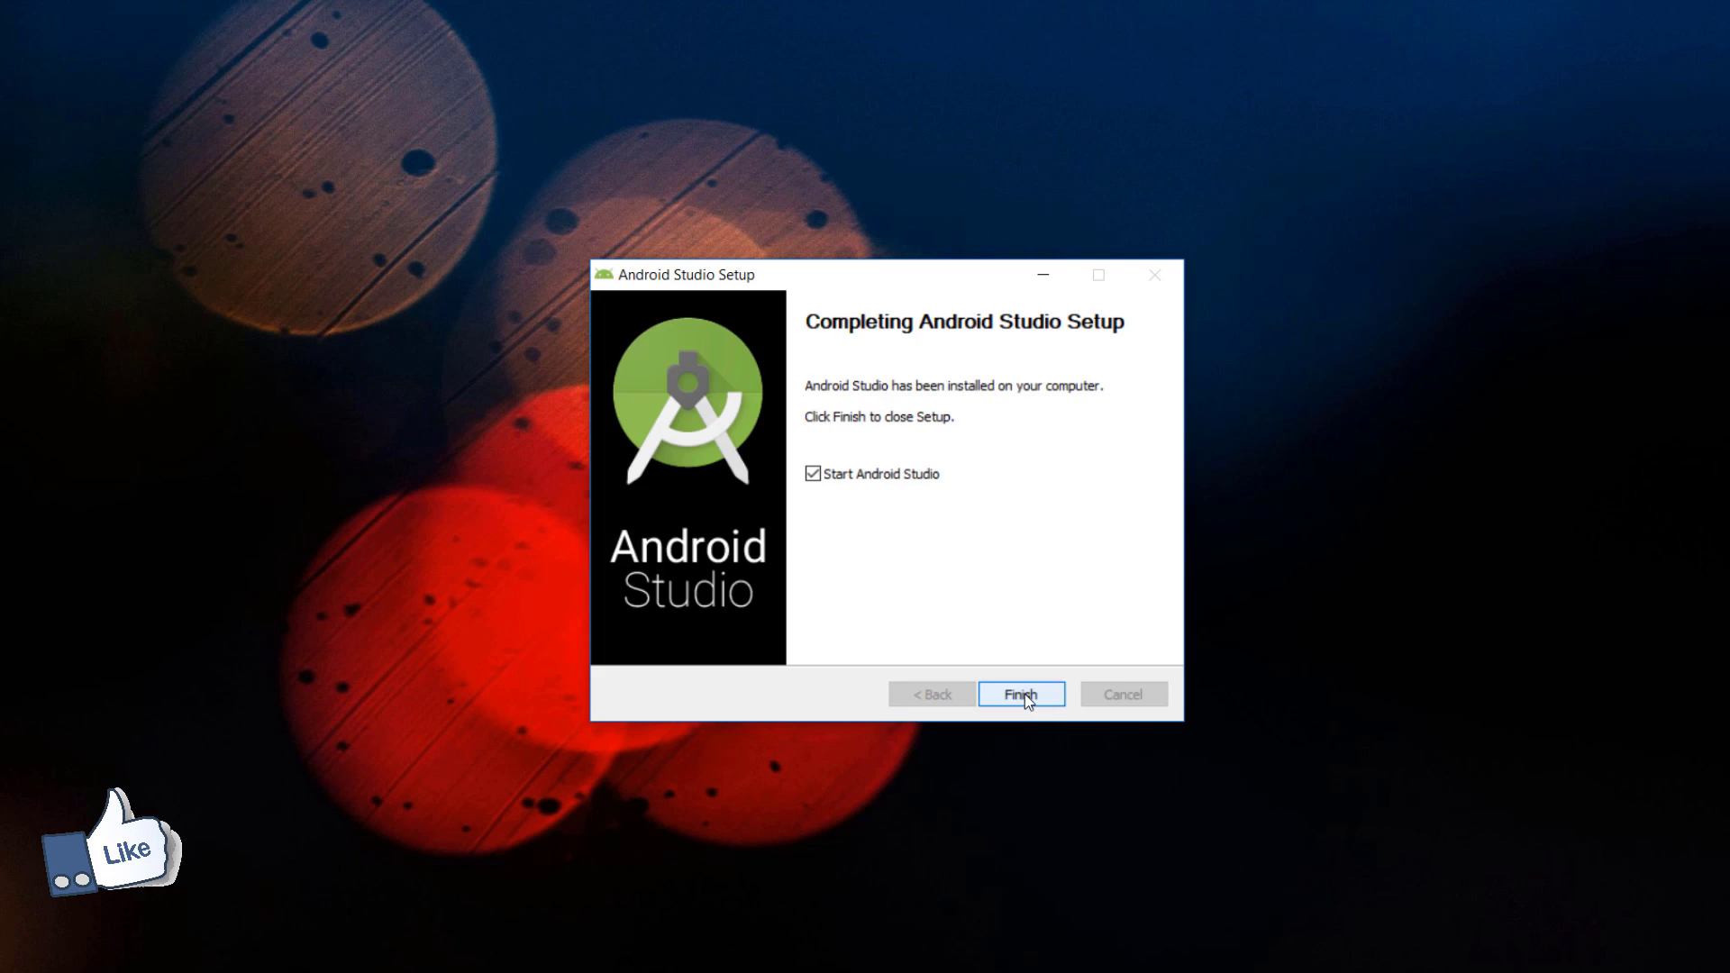
click(1024, 693)
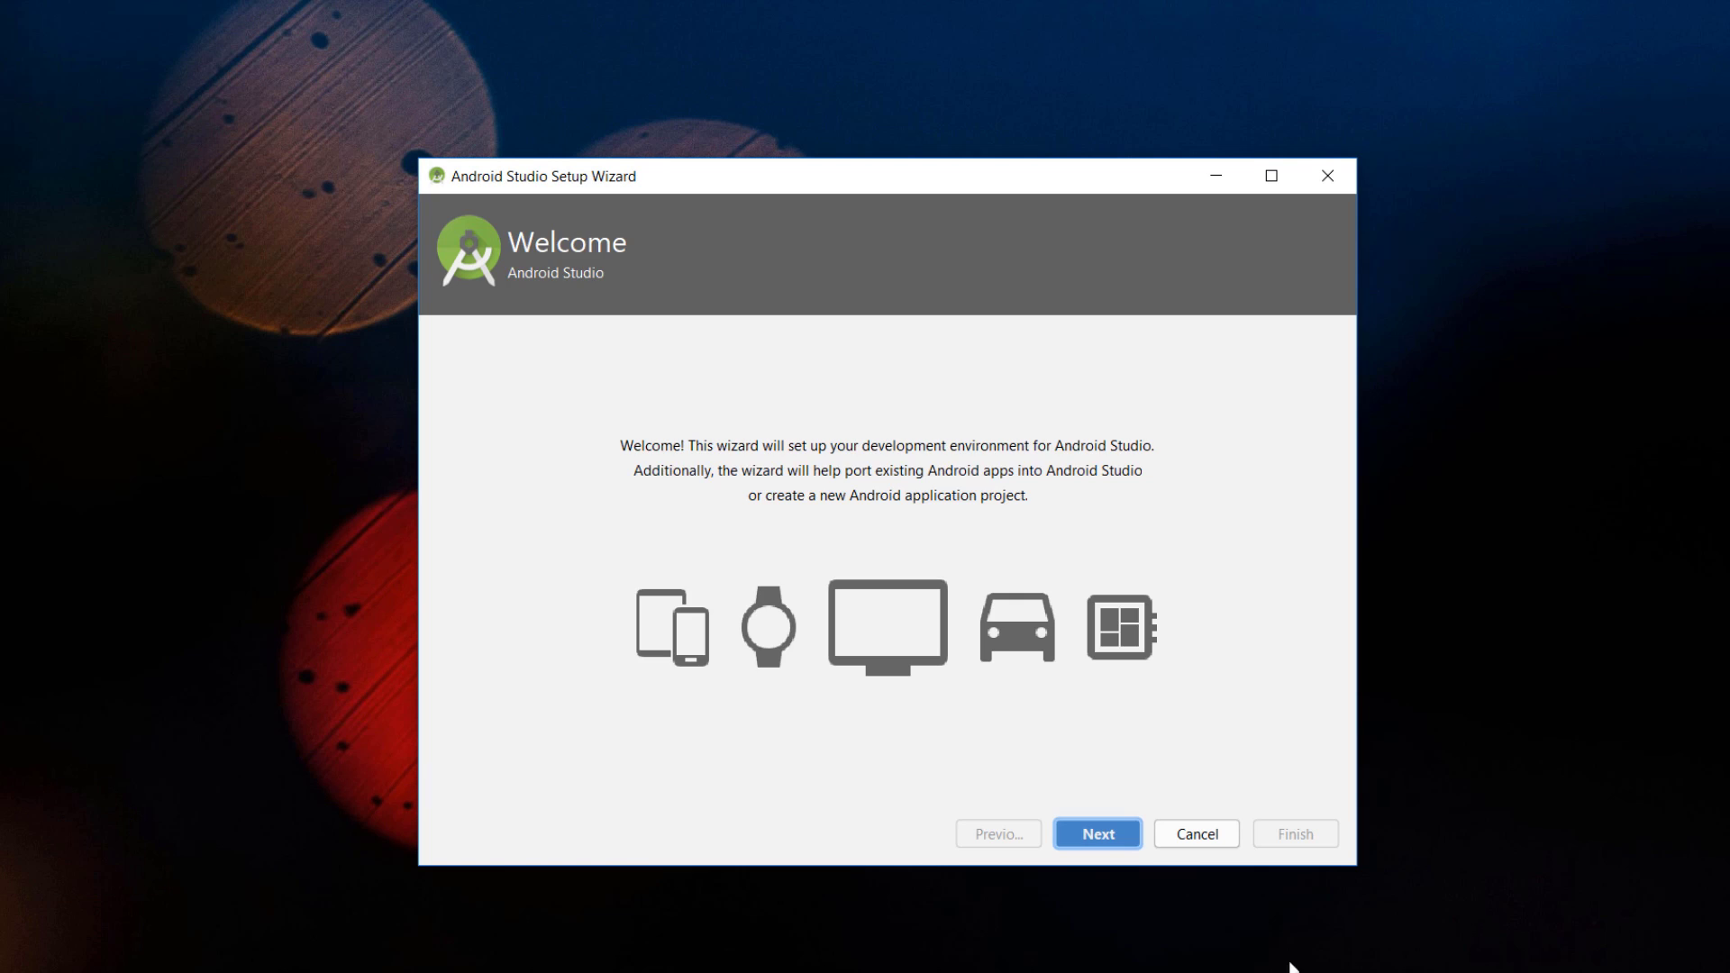
Step: Run the setup wizard with the default install type and theme, starting the SDK component download
click(1084, 834)
click(1080, 837)
click(1081, 834)
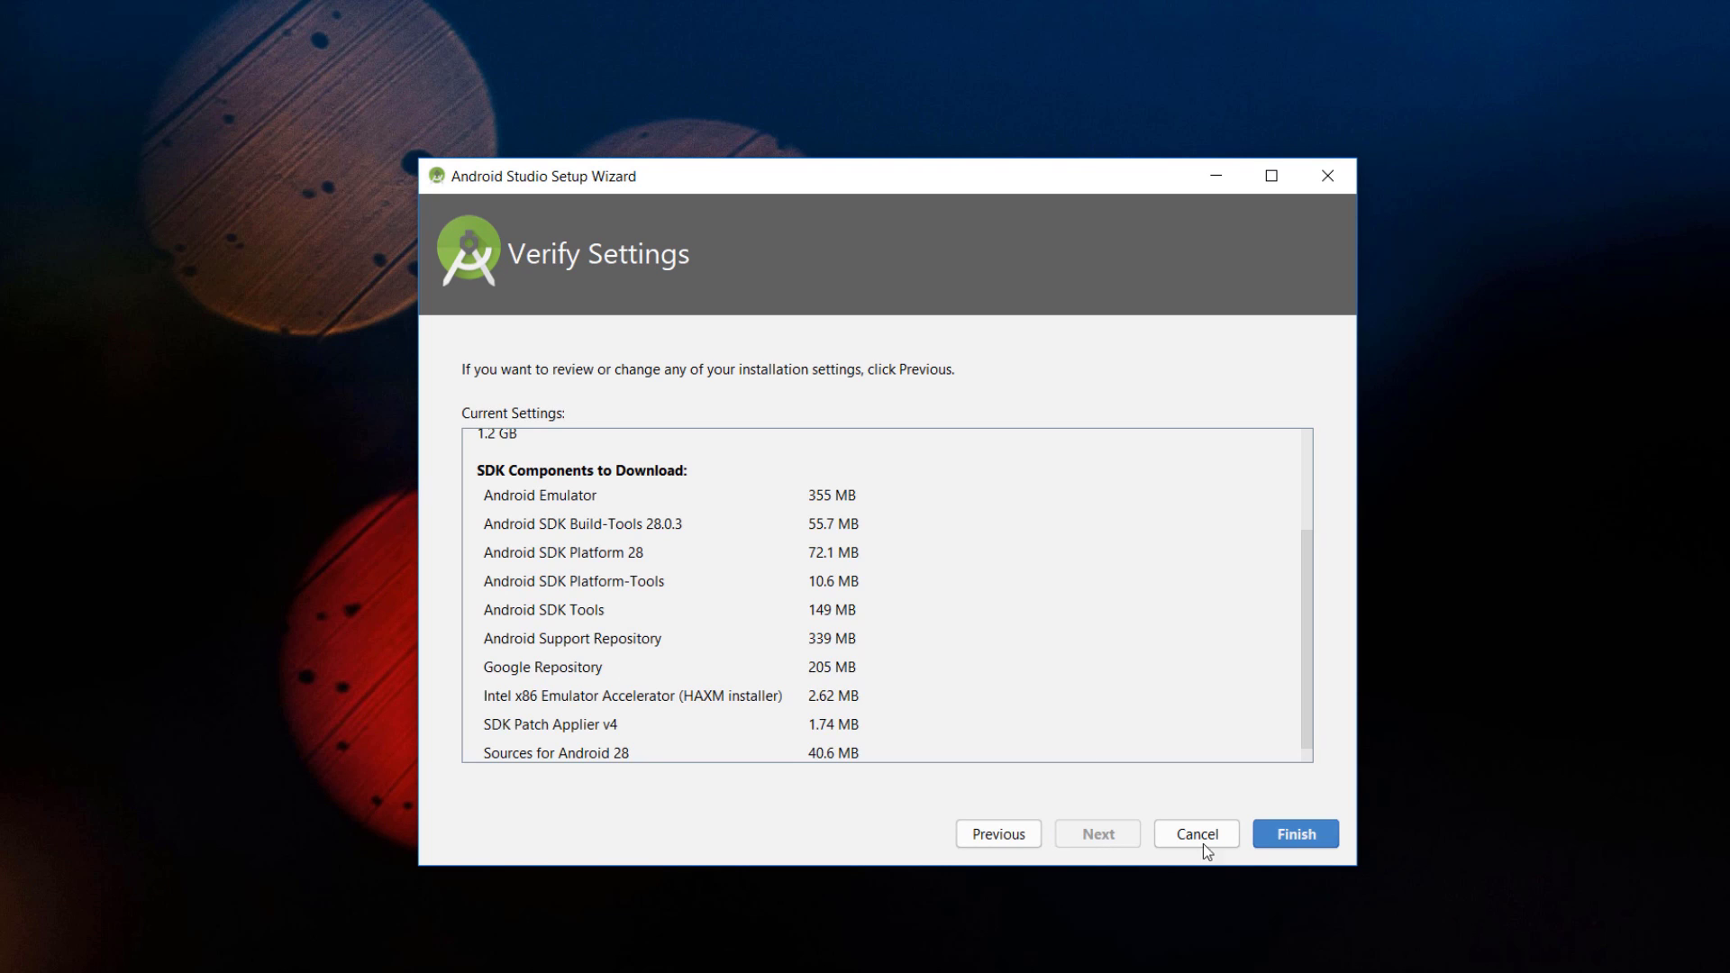
click(1295, 834)
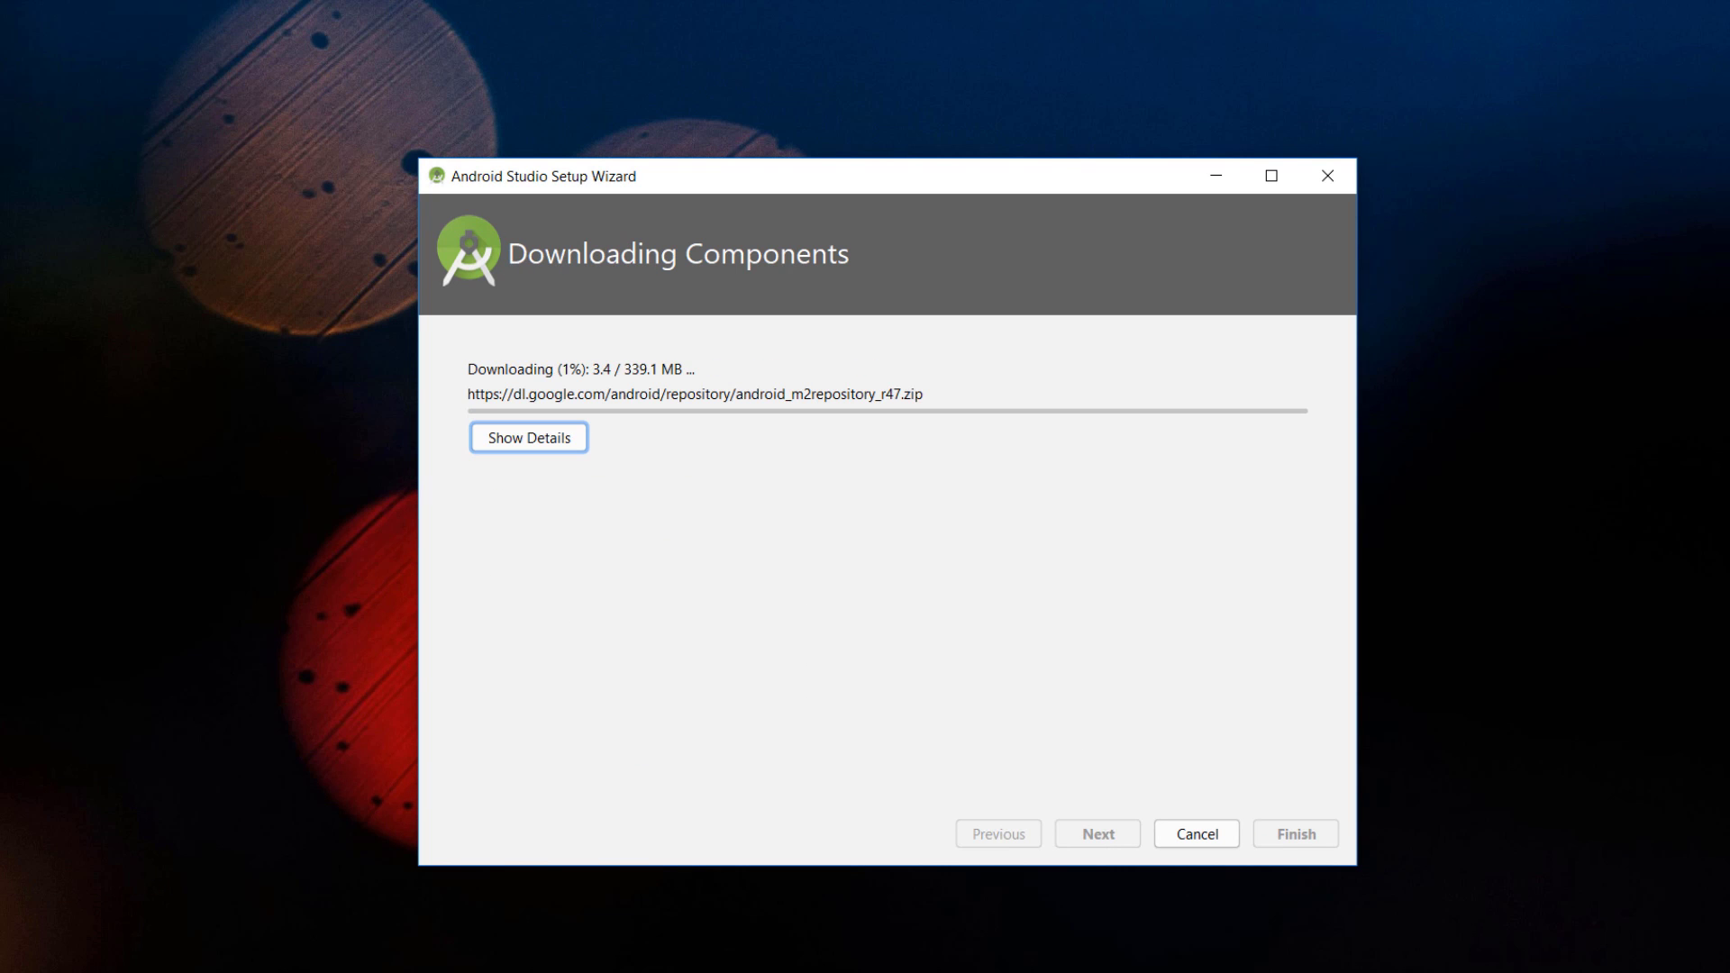
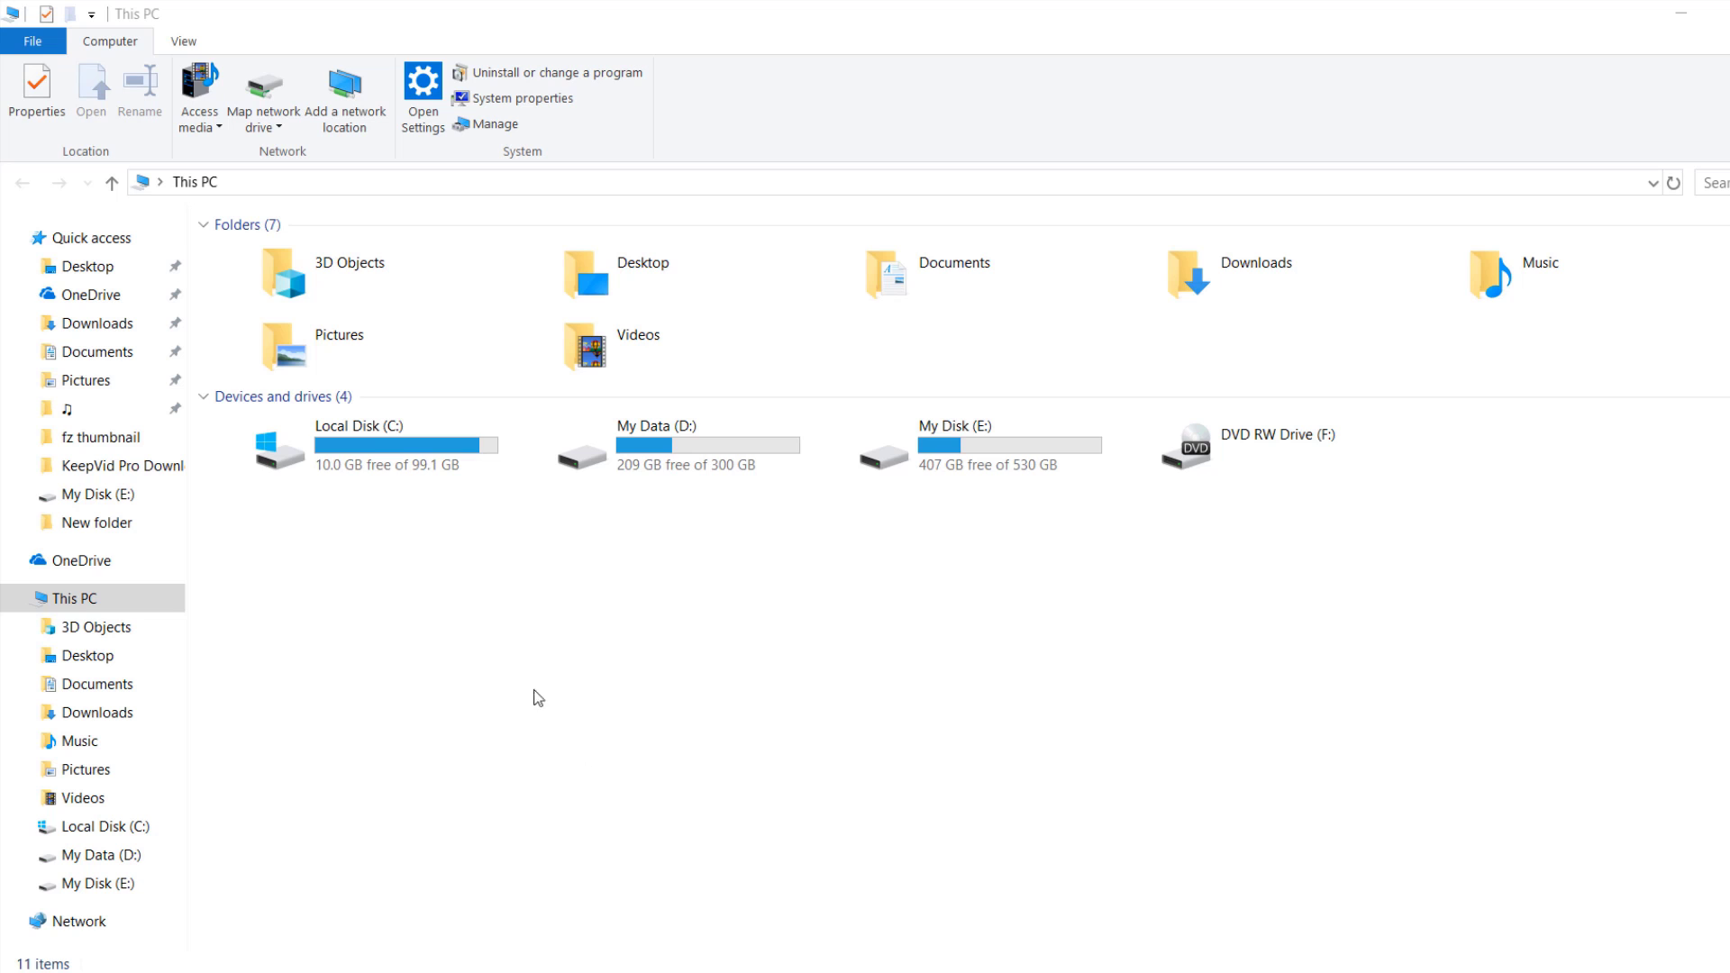
Step: Browse from Local Disk (C:) through Users, your profile, AppData\Local and Android into Sdk
click(451, 462)
double_click(449, 462)
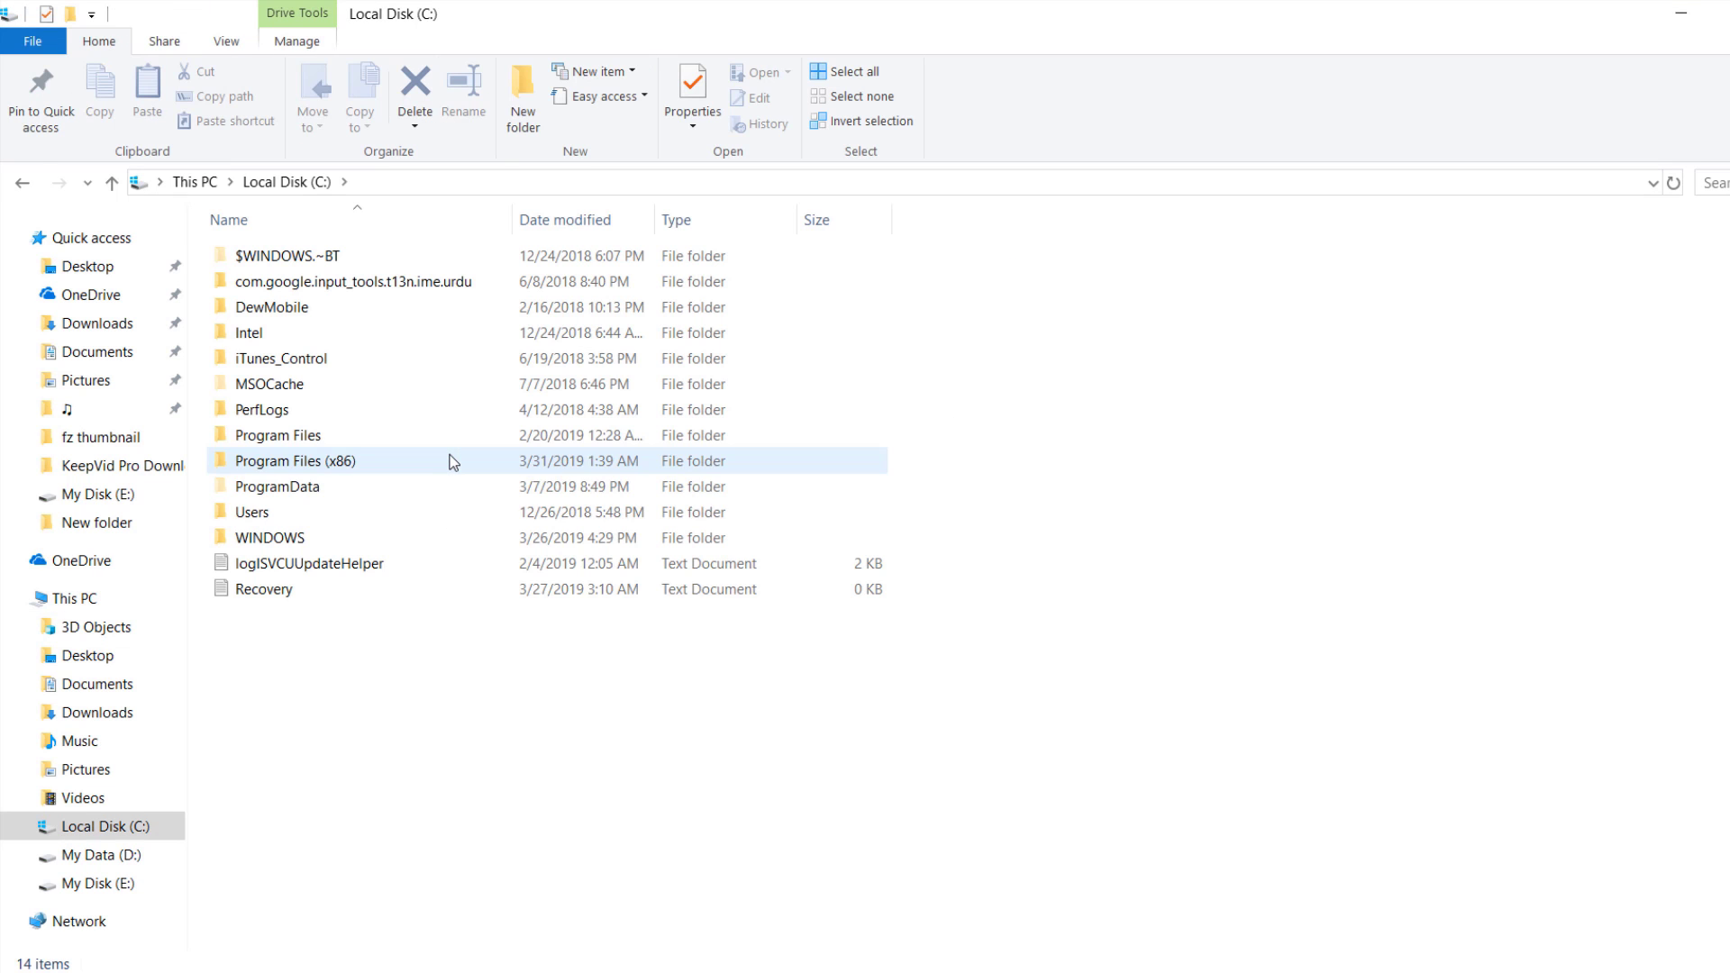
click(276, 513)
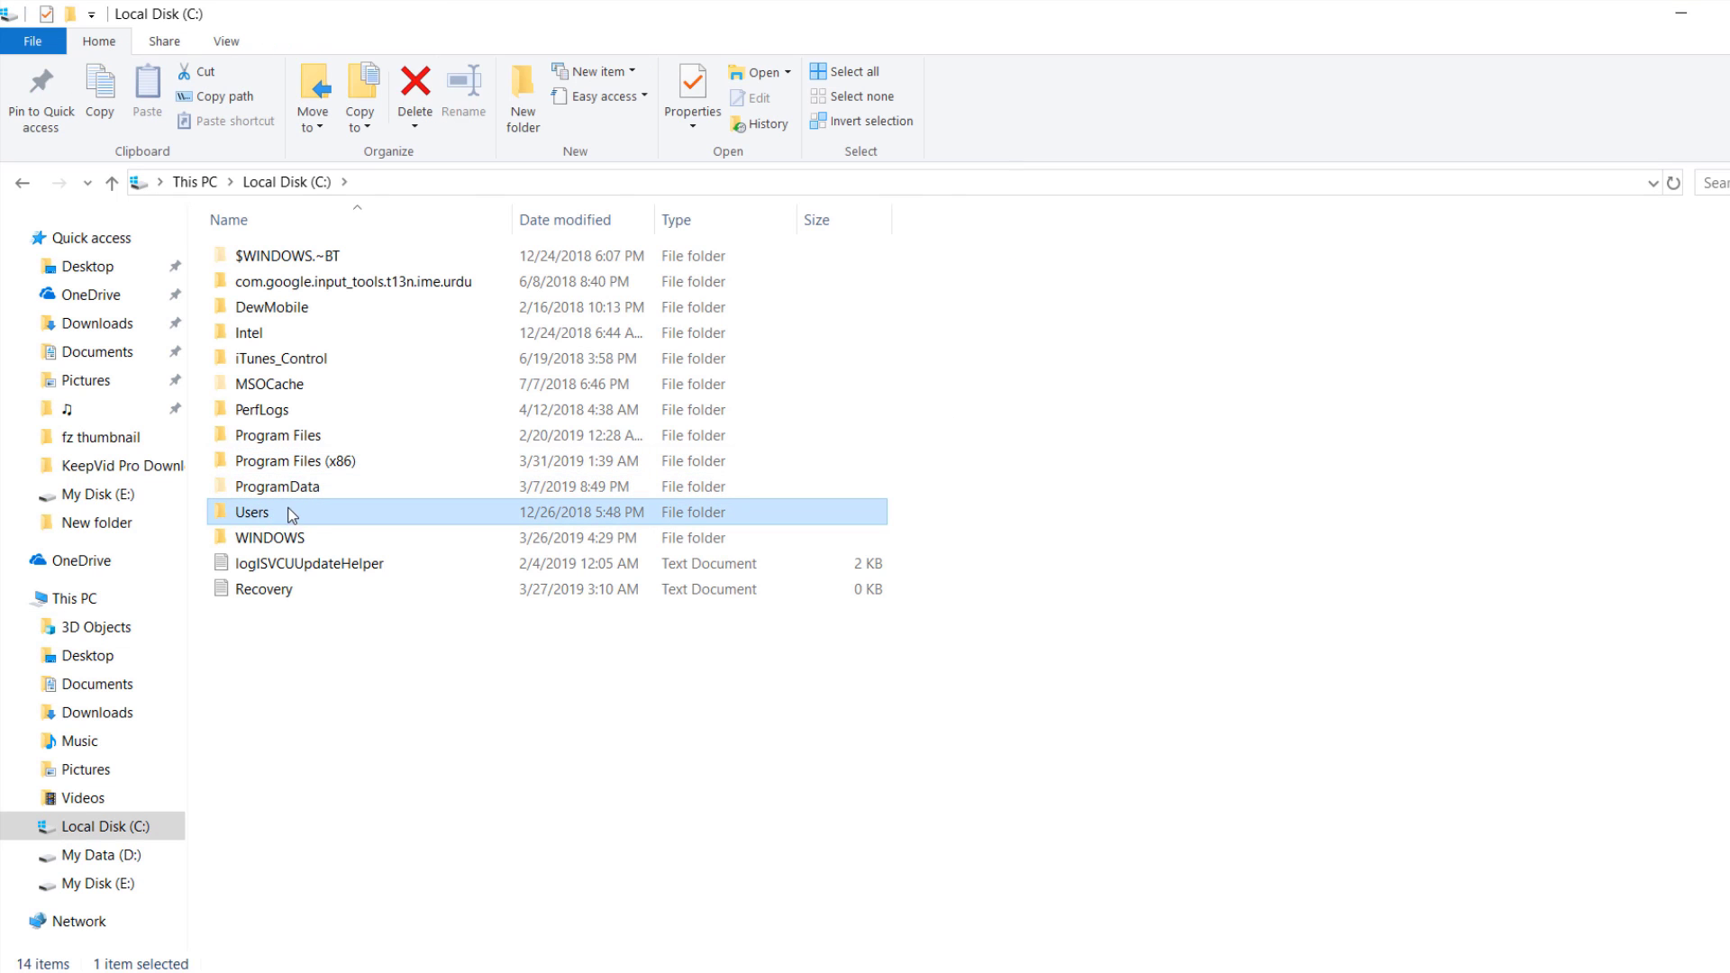
double_click(288, 512)
click(315, 312)
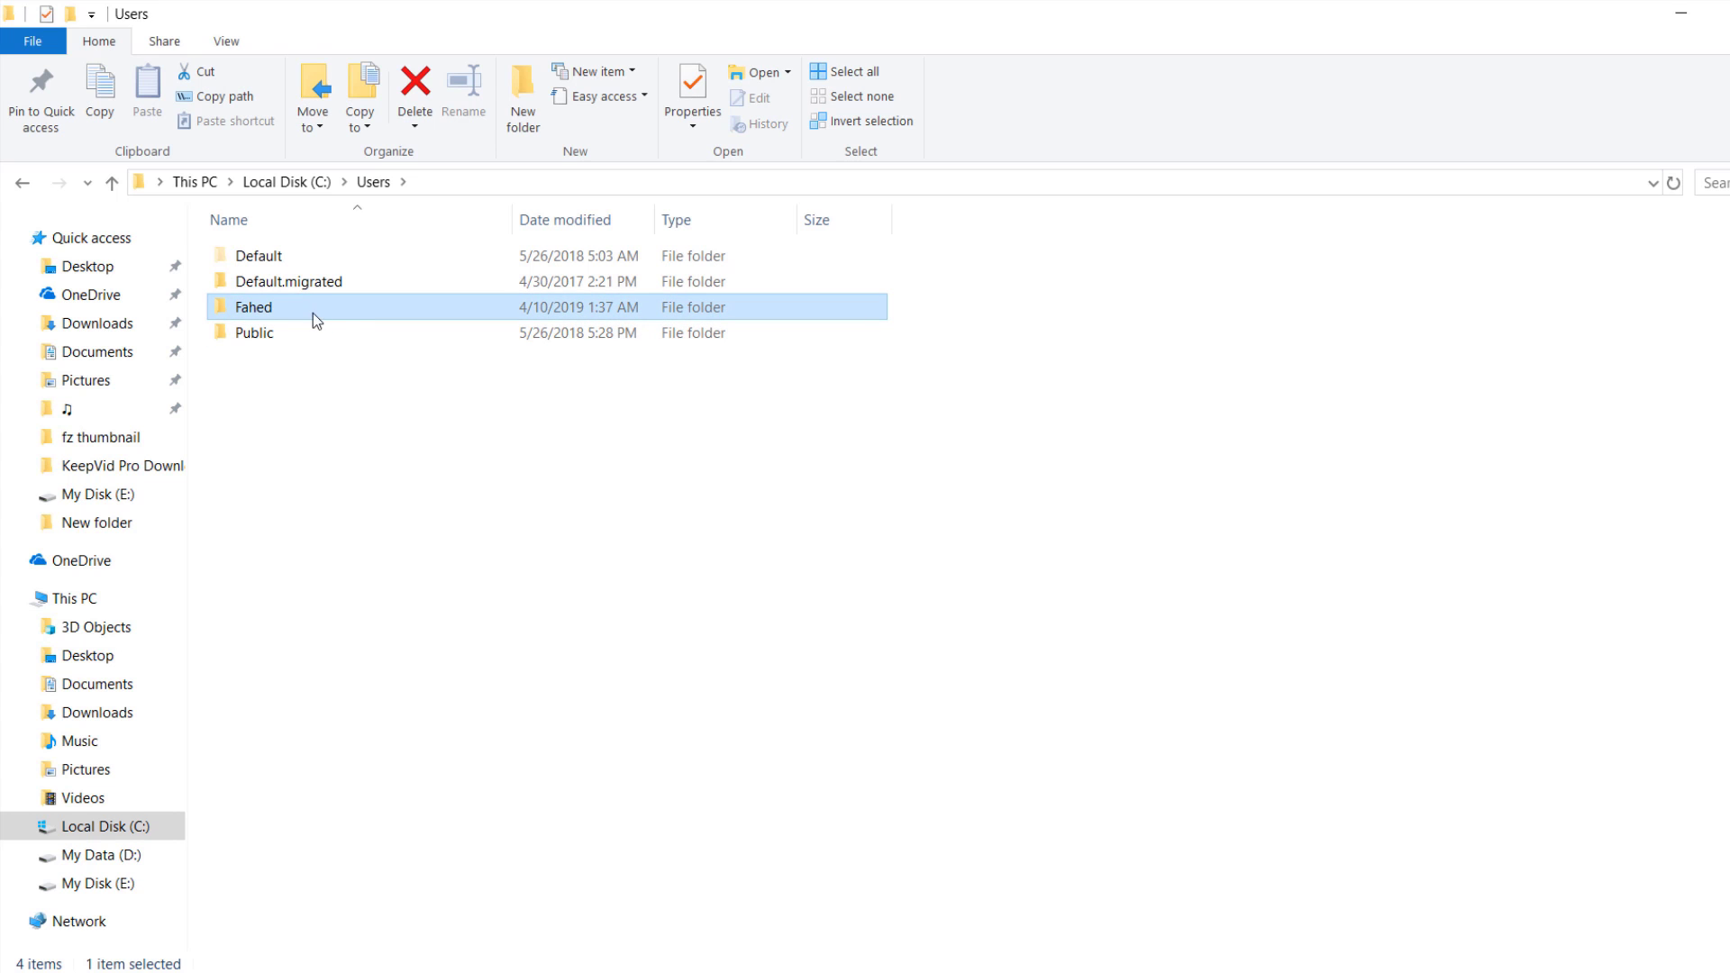
double_click(331, 308)
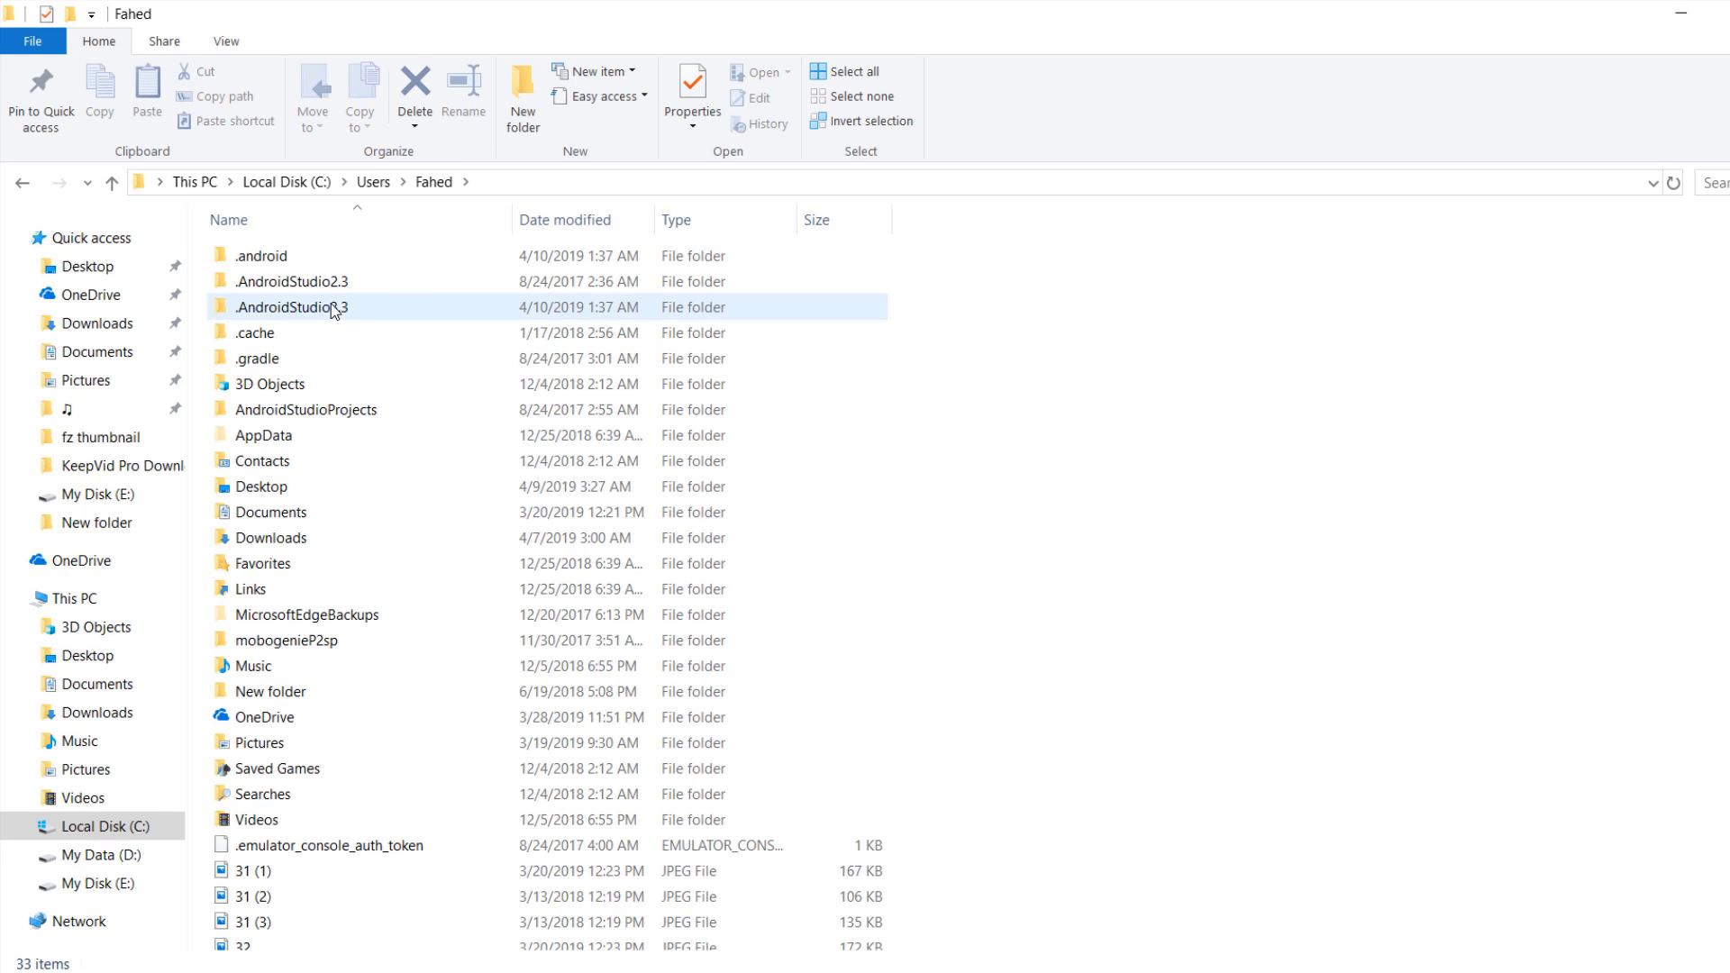
double_click(341, 441)
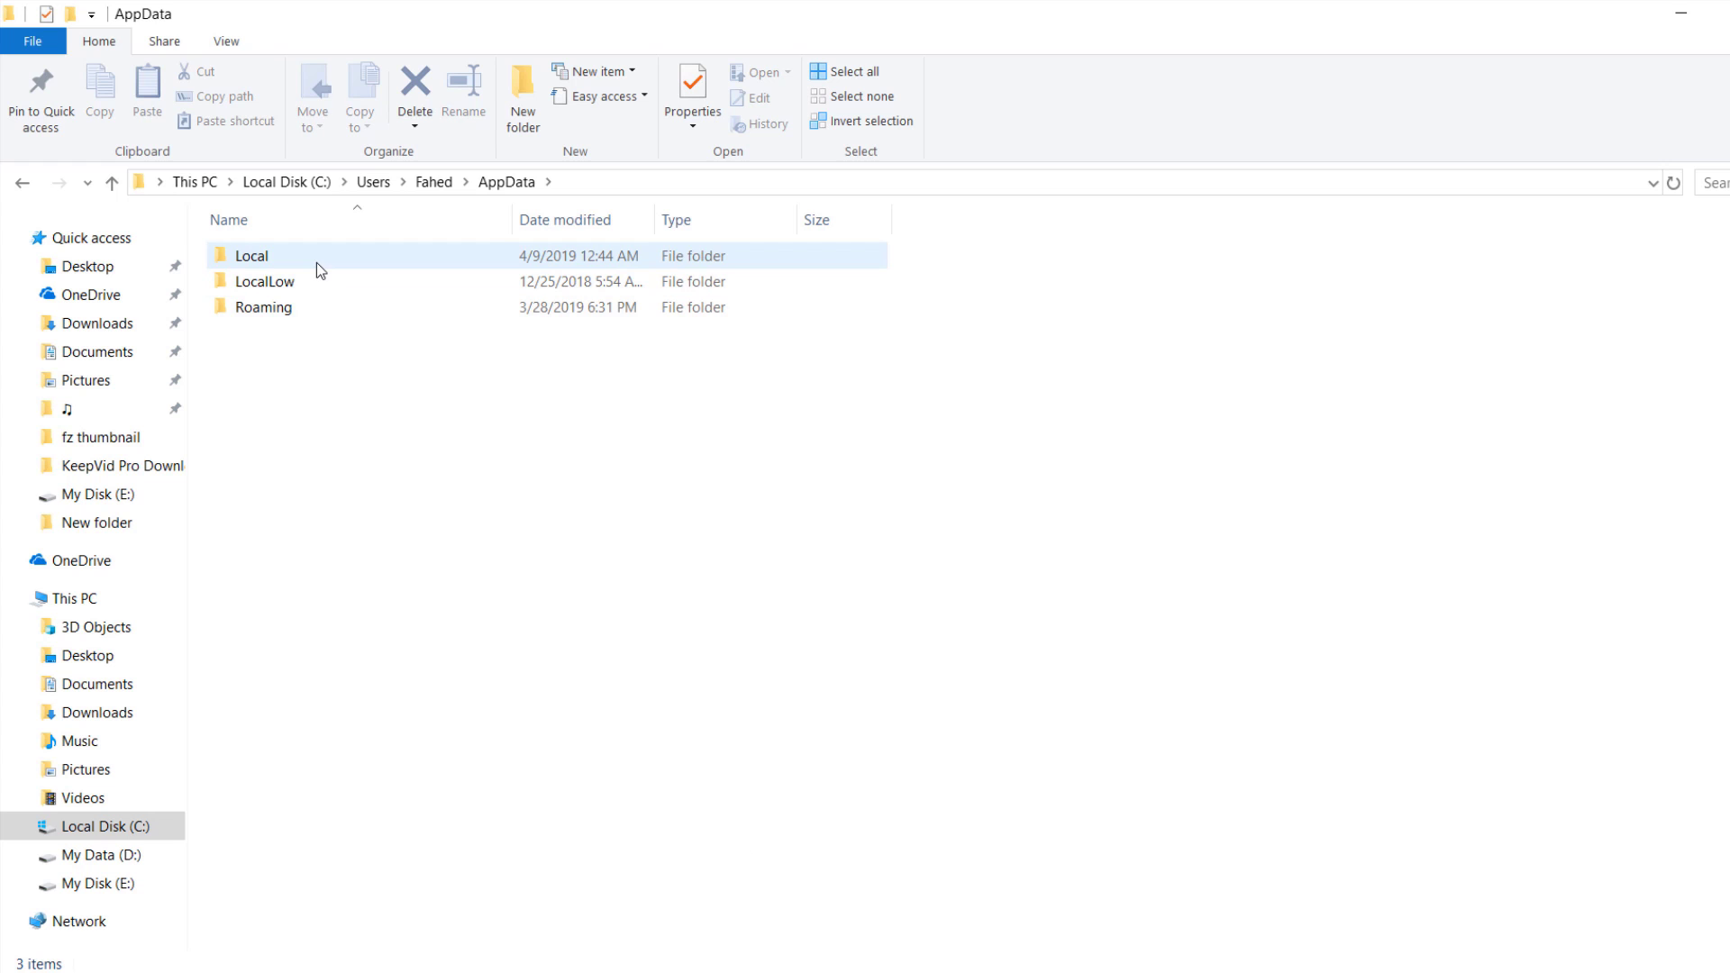
double_click(316, 262)
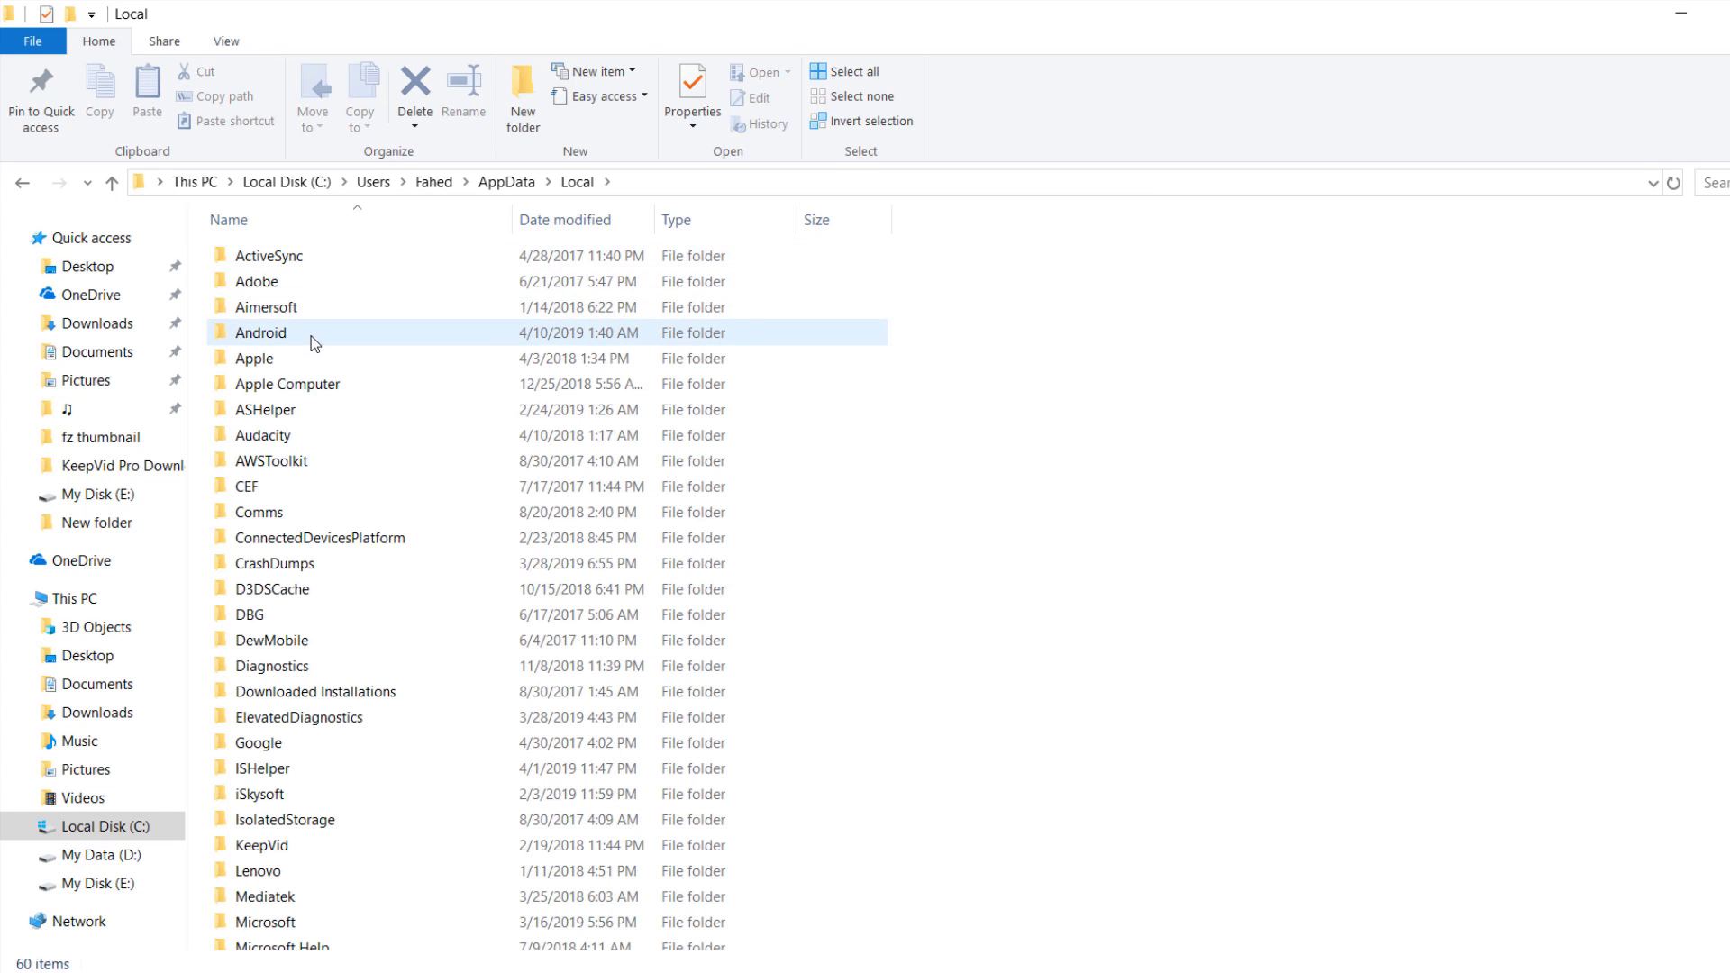
double_click(337, 331)
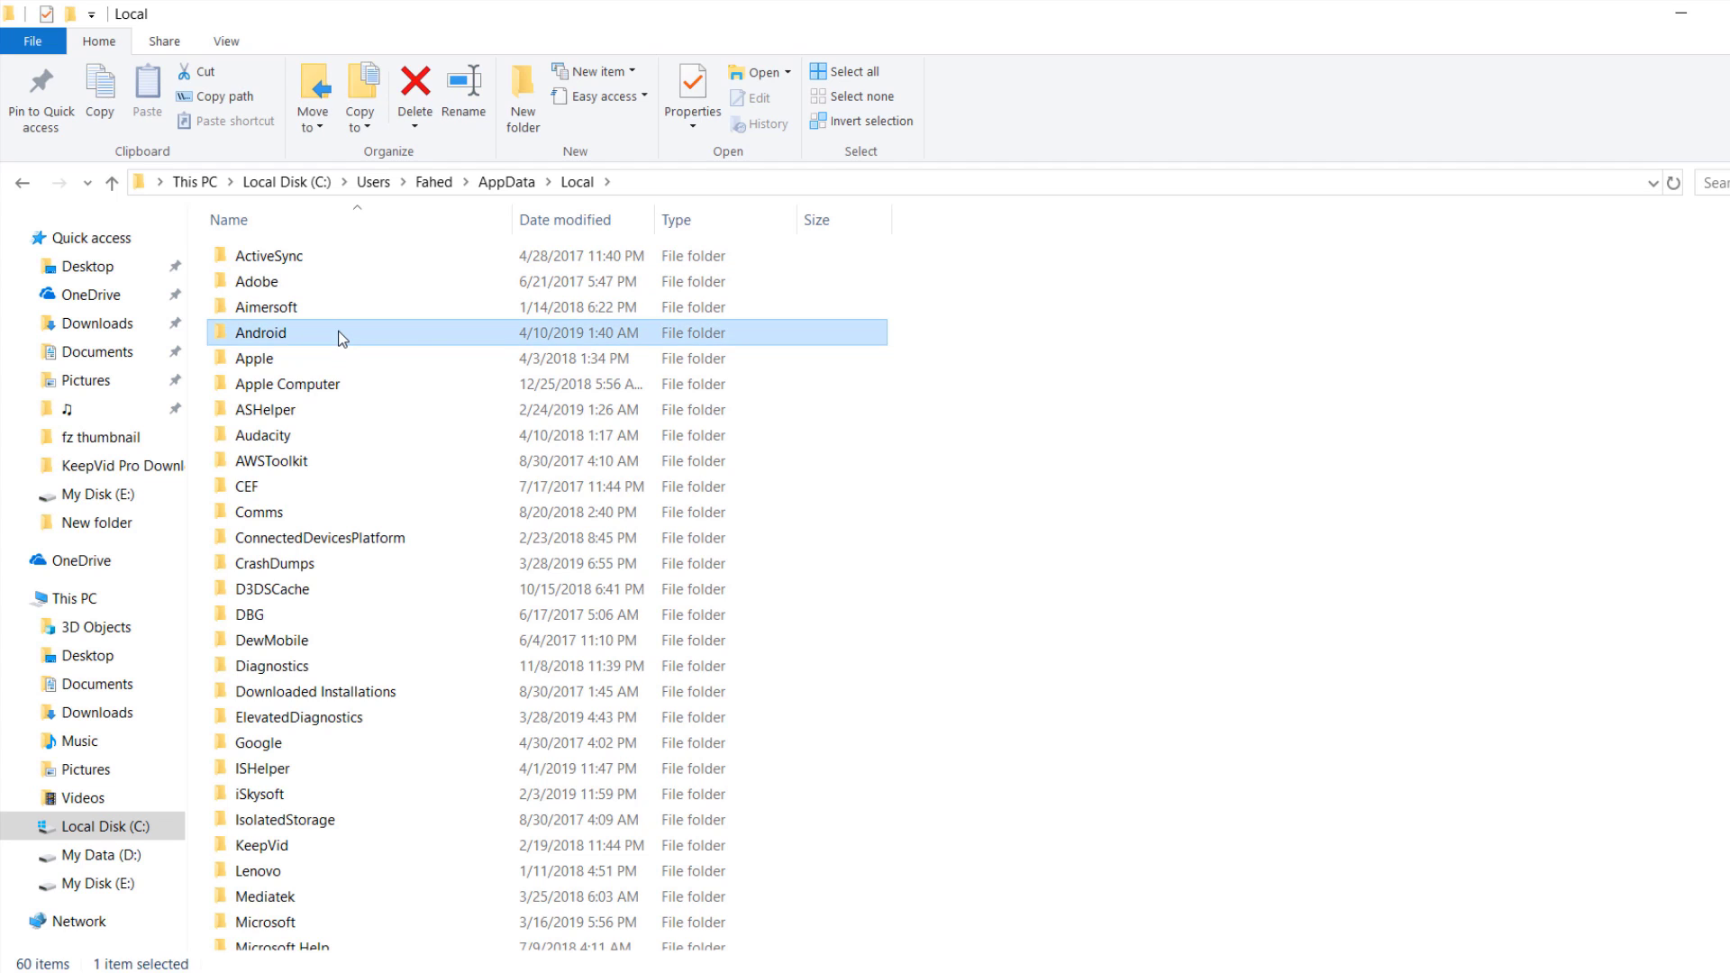
double_click(296, 260)
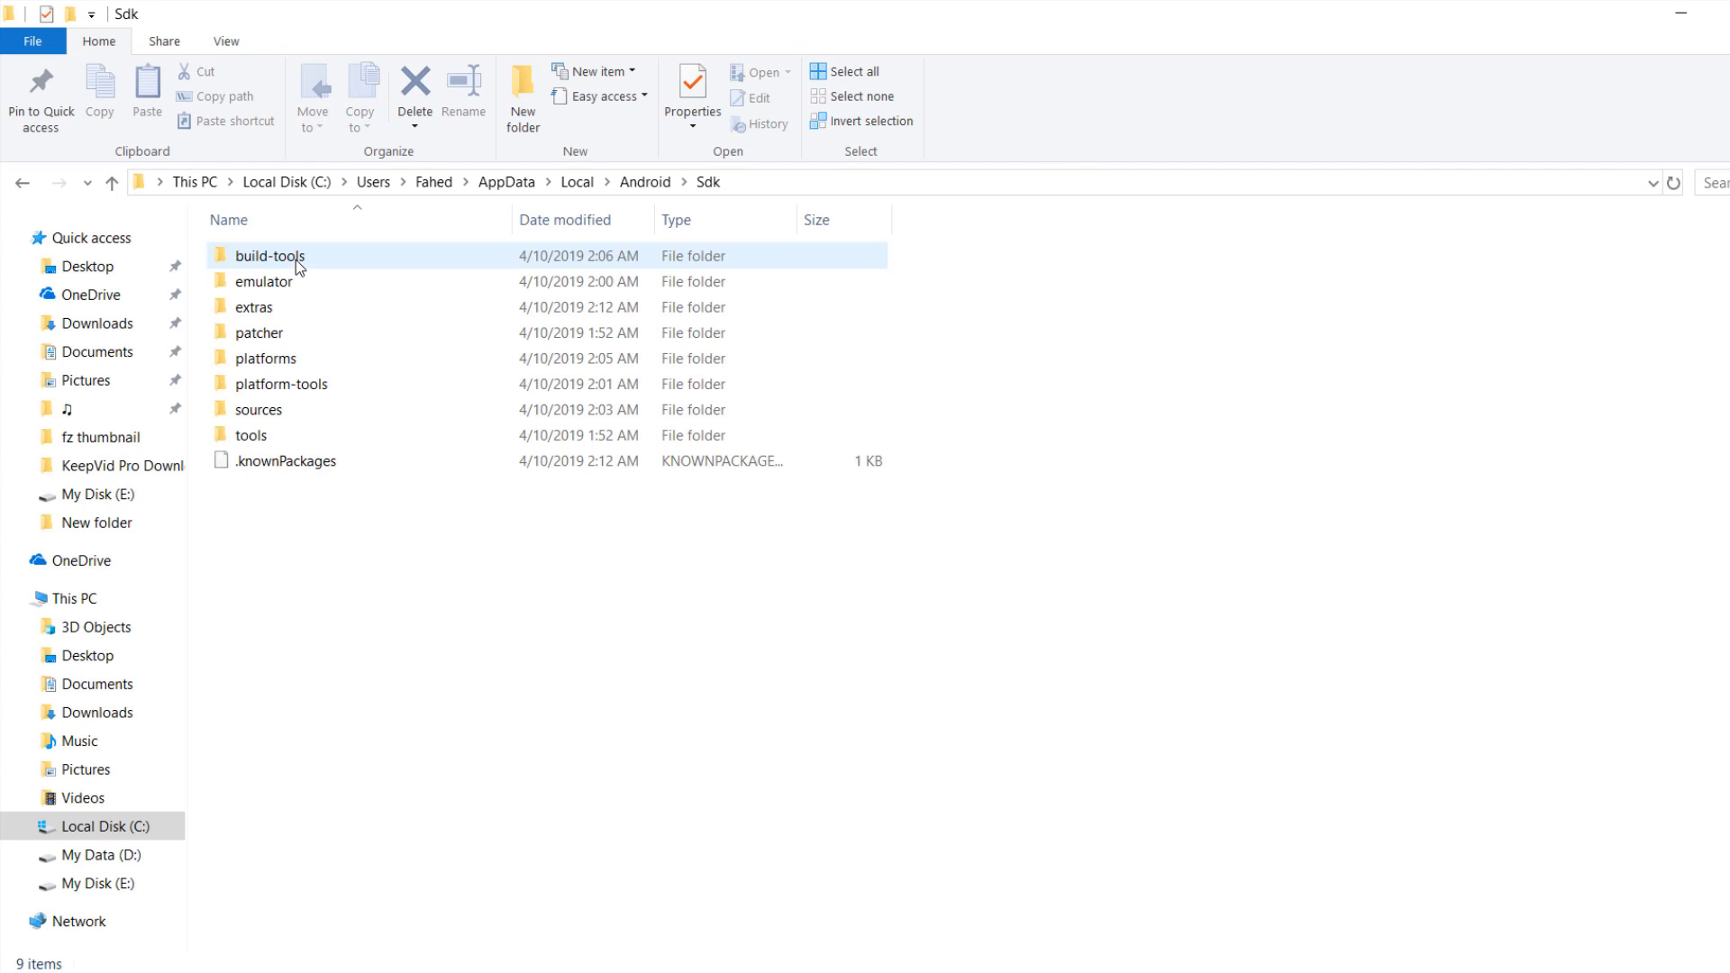
Step: Open platform-tools and launch a command window there from the Shift right-click menu
double_click(361, 394)
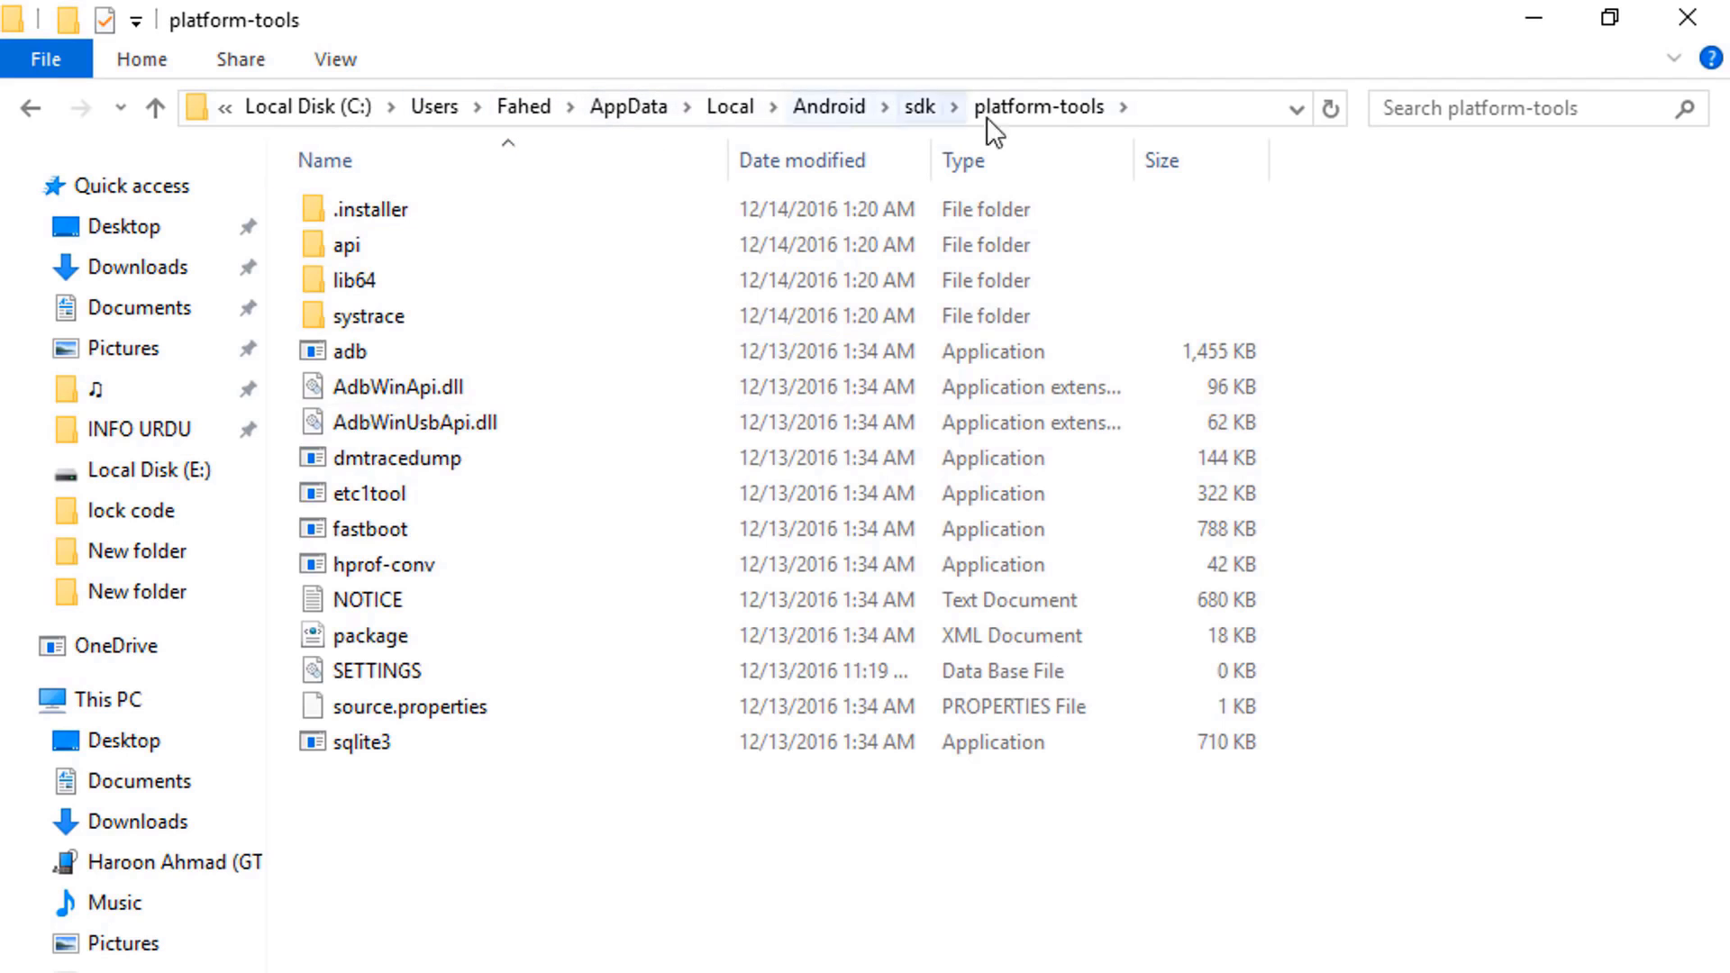
key(shift)
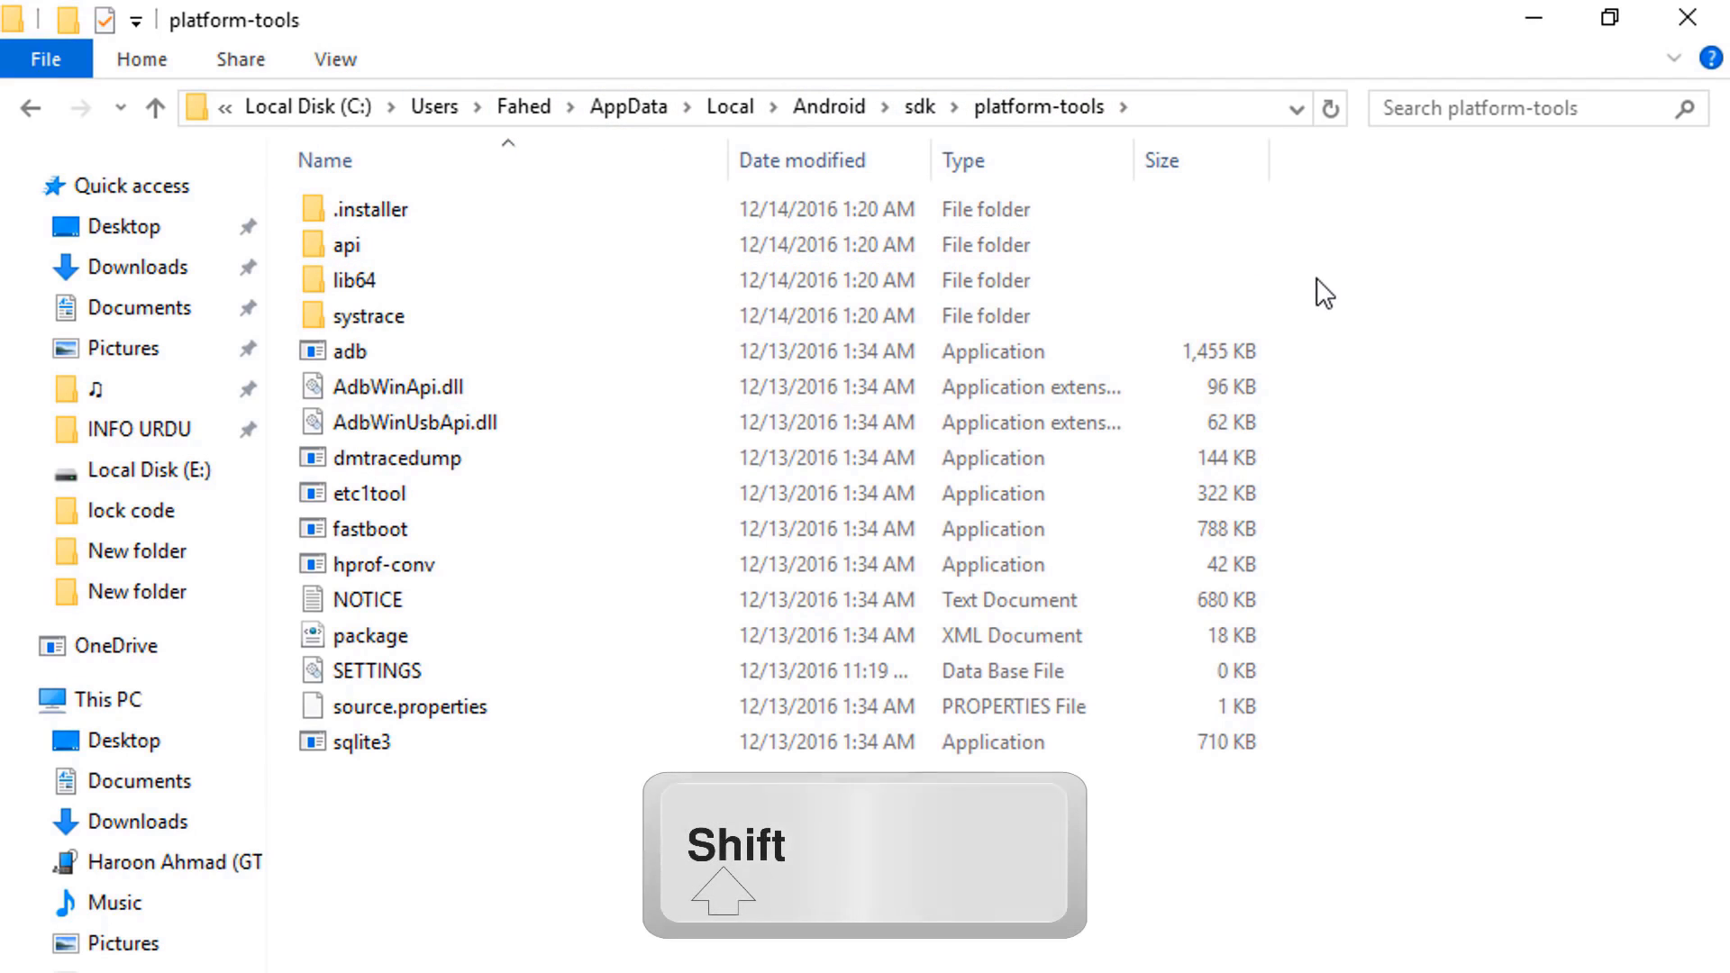
shift+right_click(1317, 281)
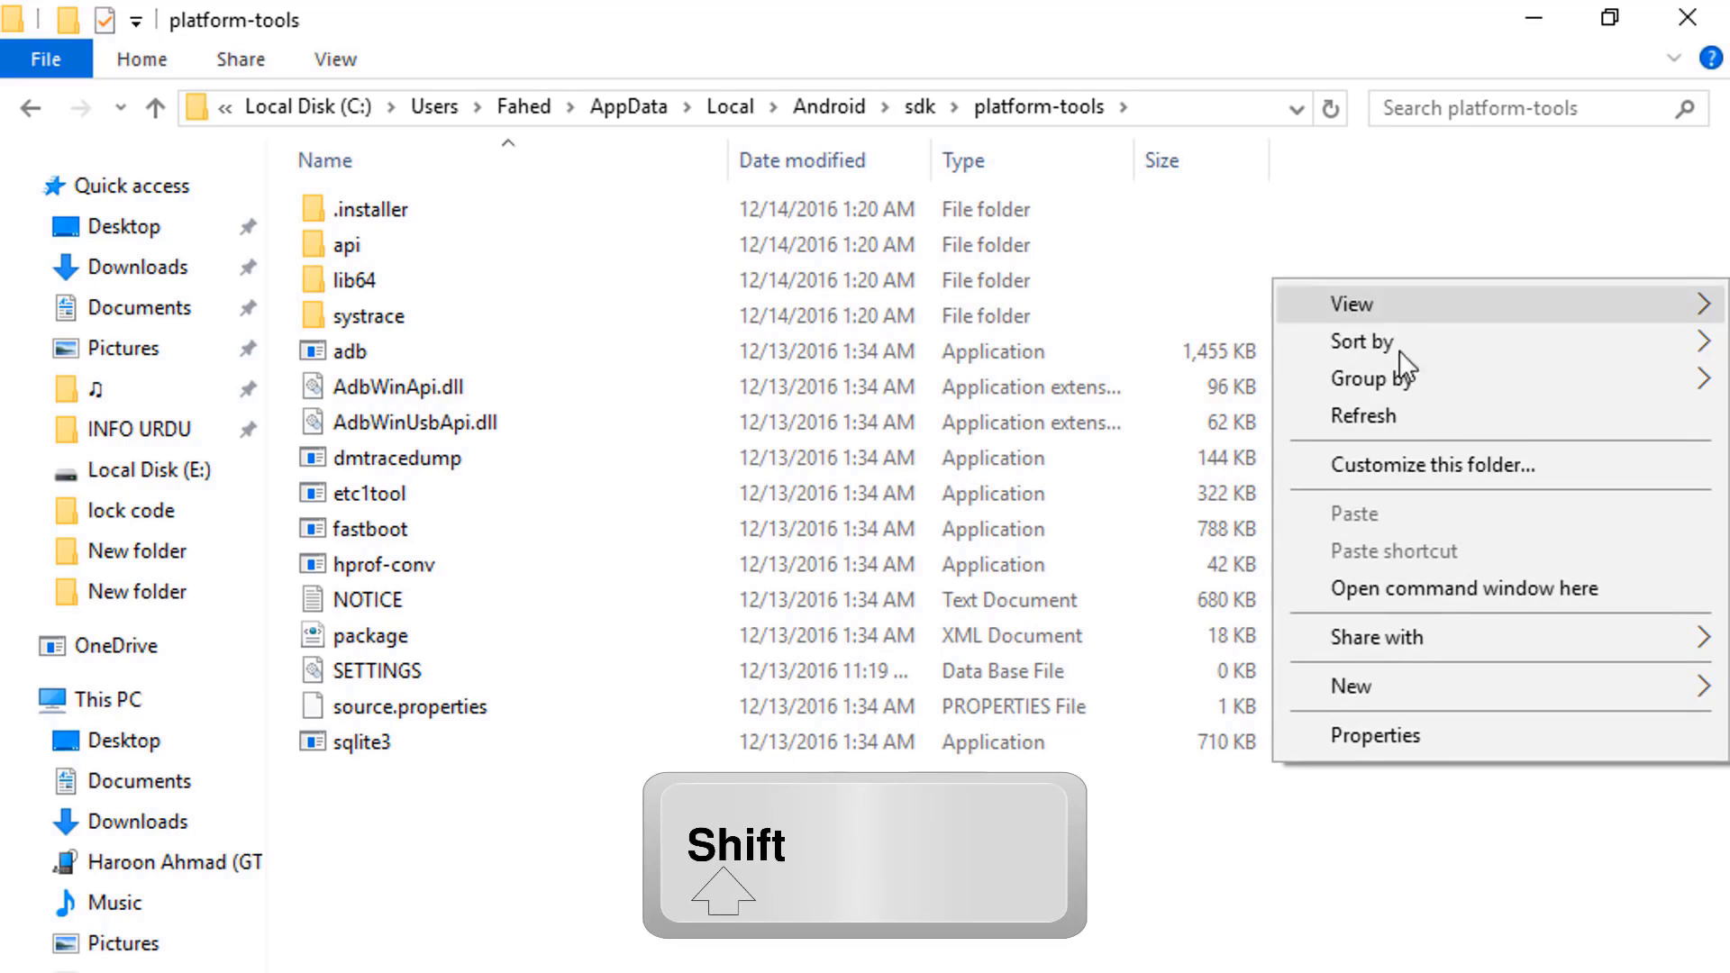
click(1466, 596)
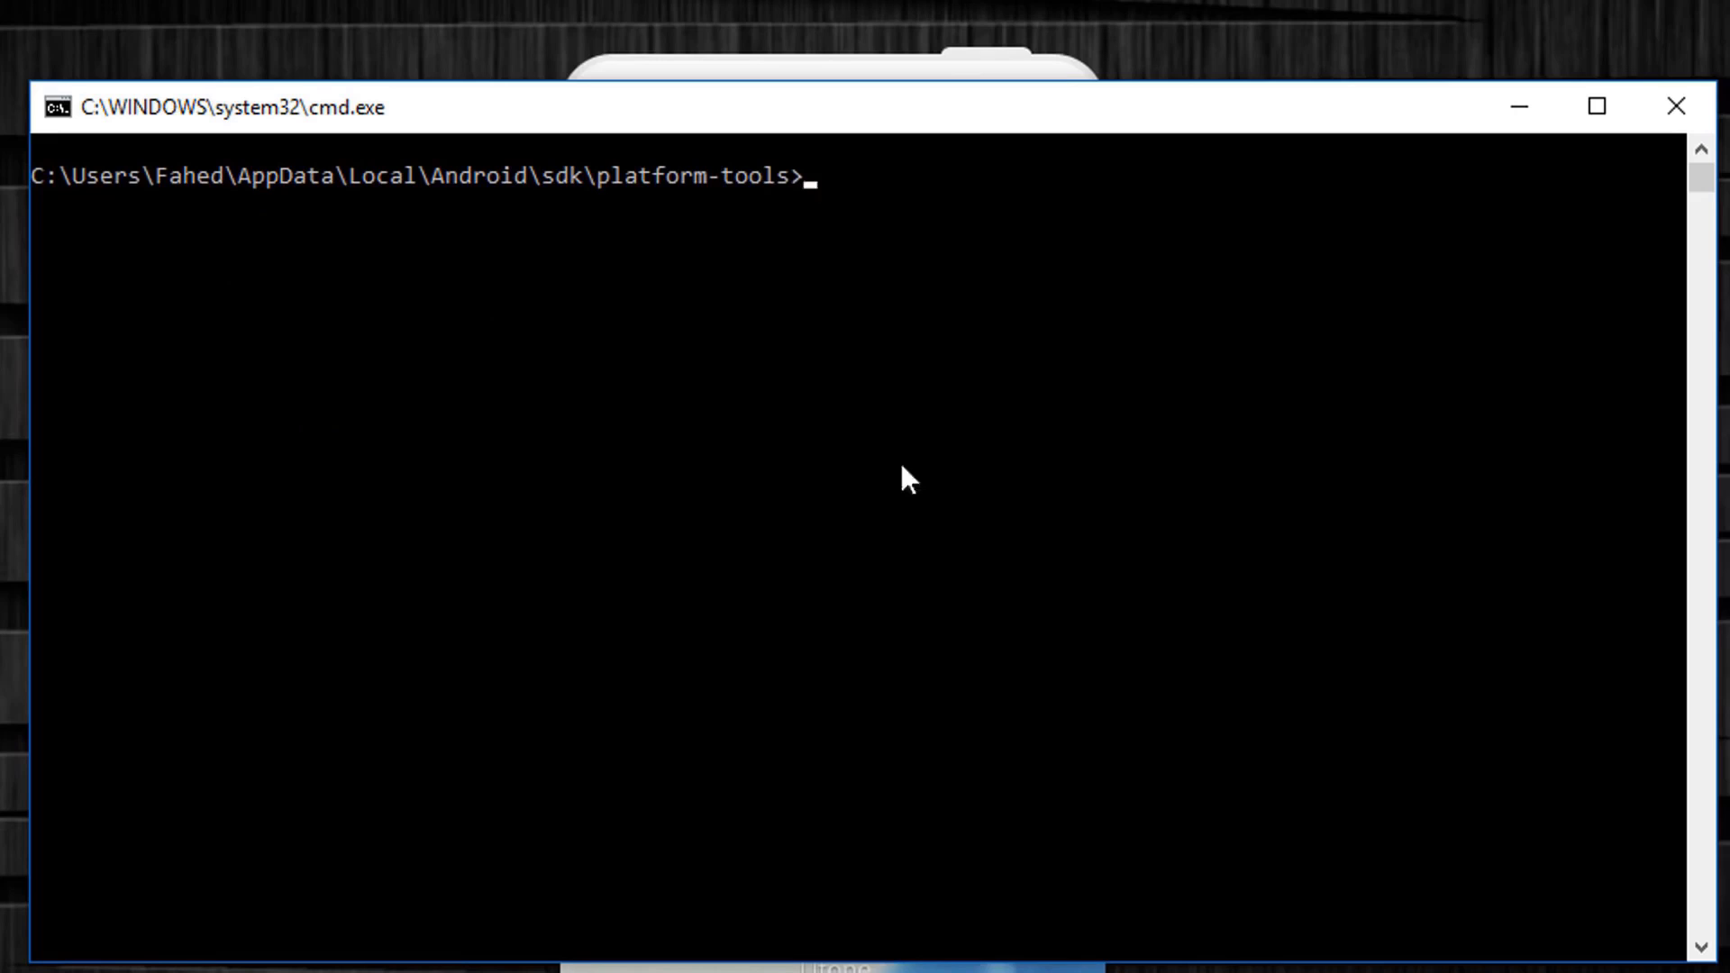
Step: Run 'adb devices' to show the one attached Android device
text(adb devices)
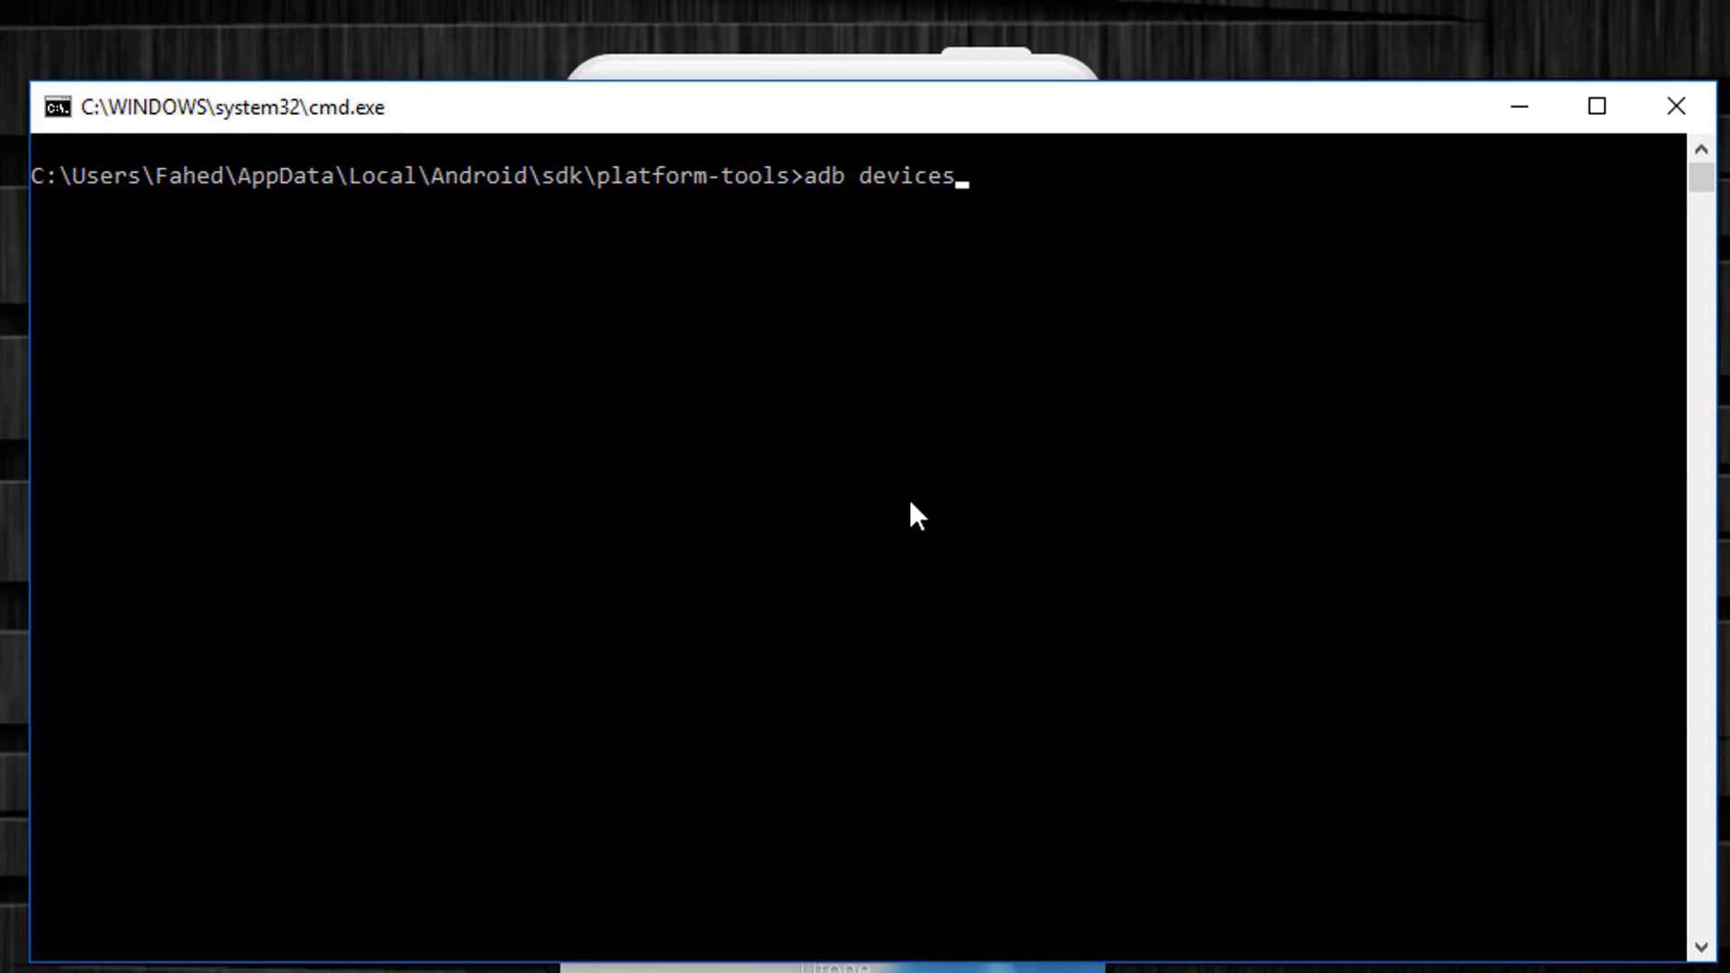
key(Return)
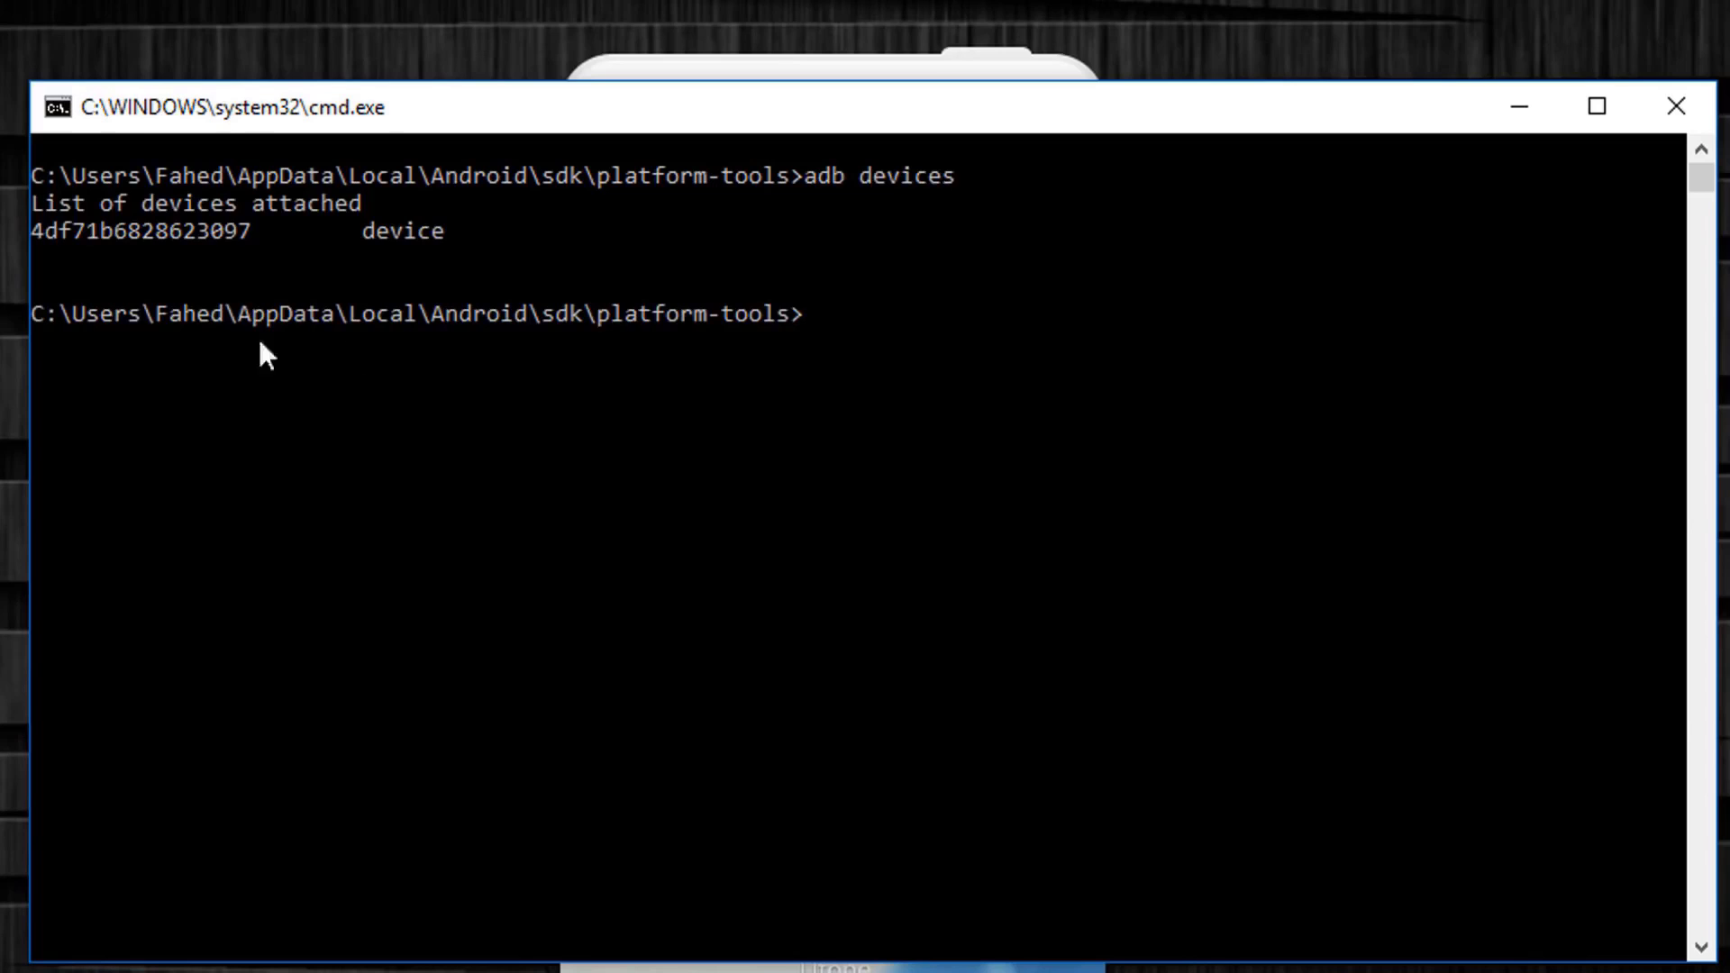
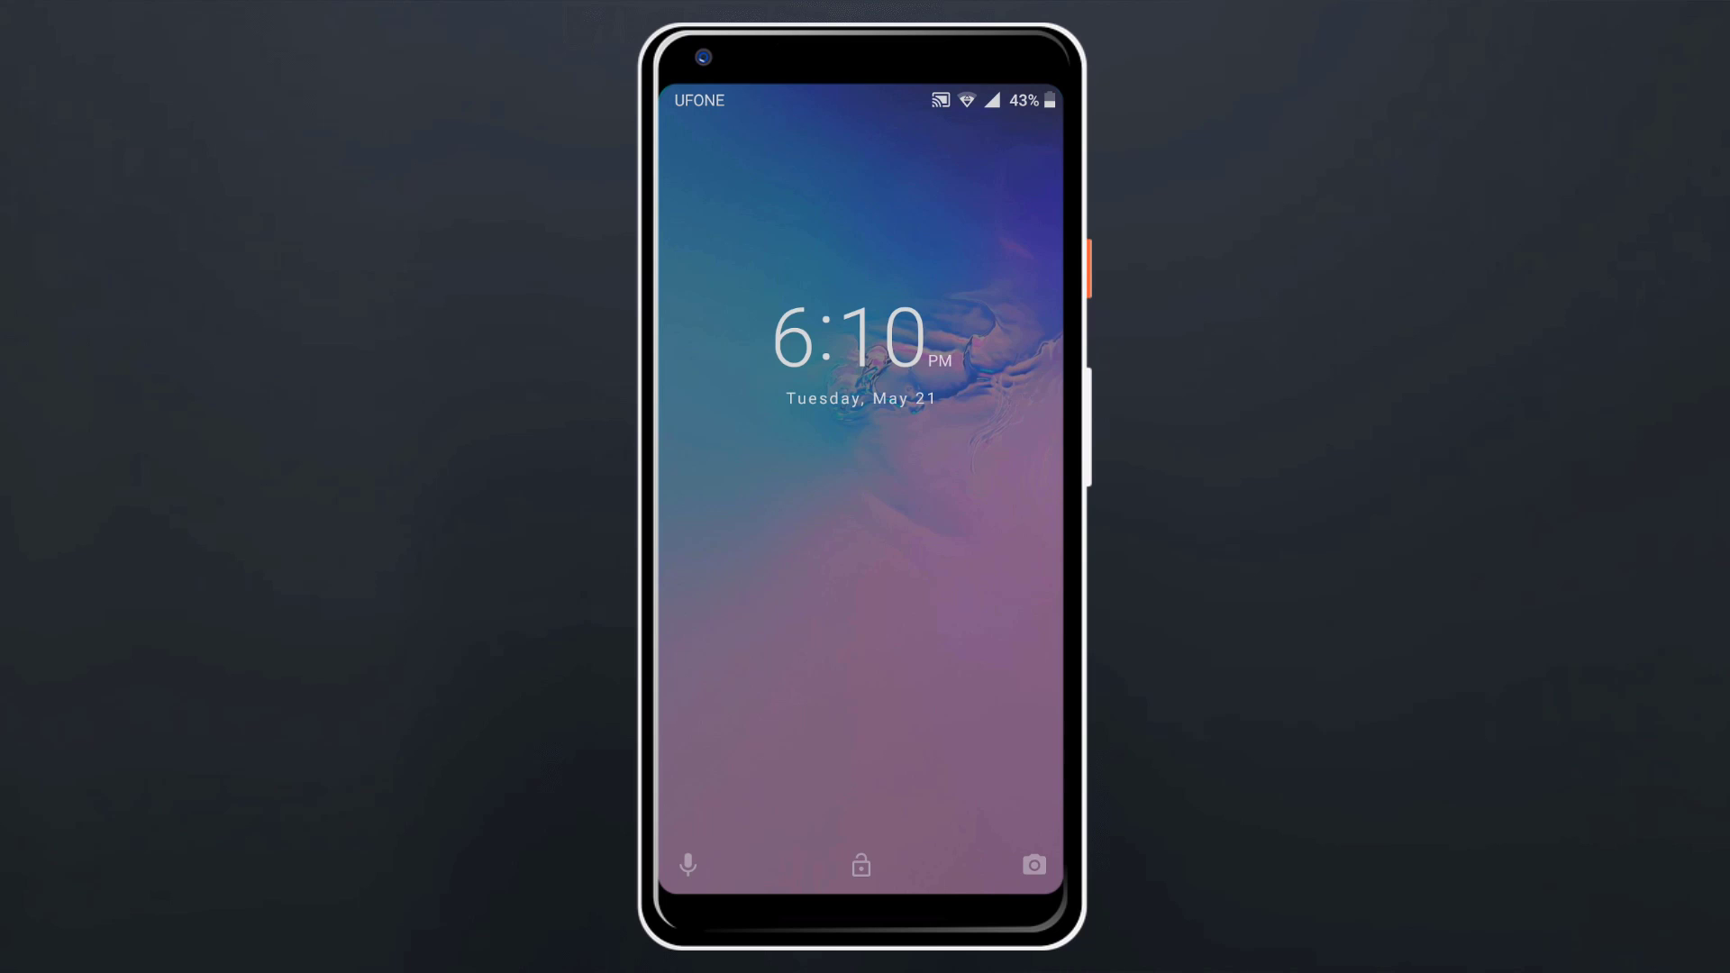
Step: Swipe up past the lock screen, then open the app drawer and scroll through it
drag(830, 774, 830, 405)
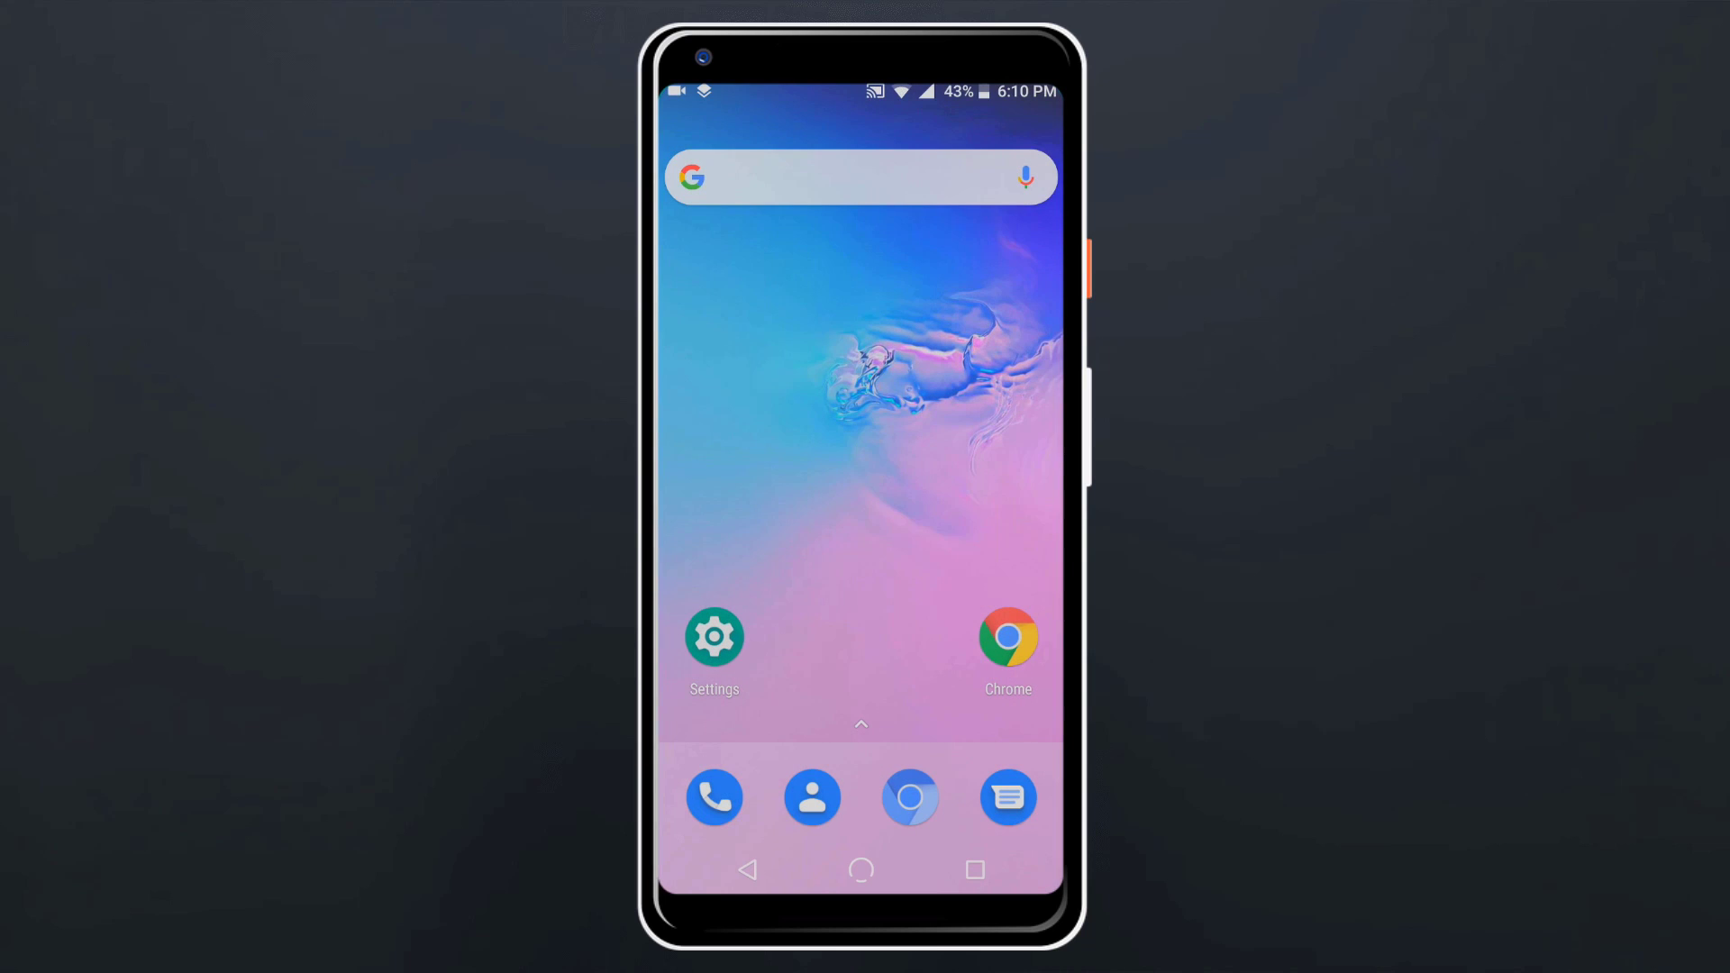
drag(862, 721, 861, 405)
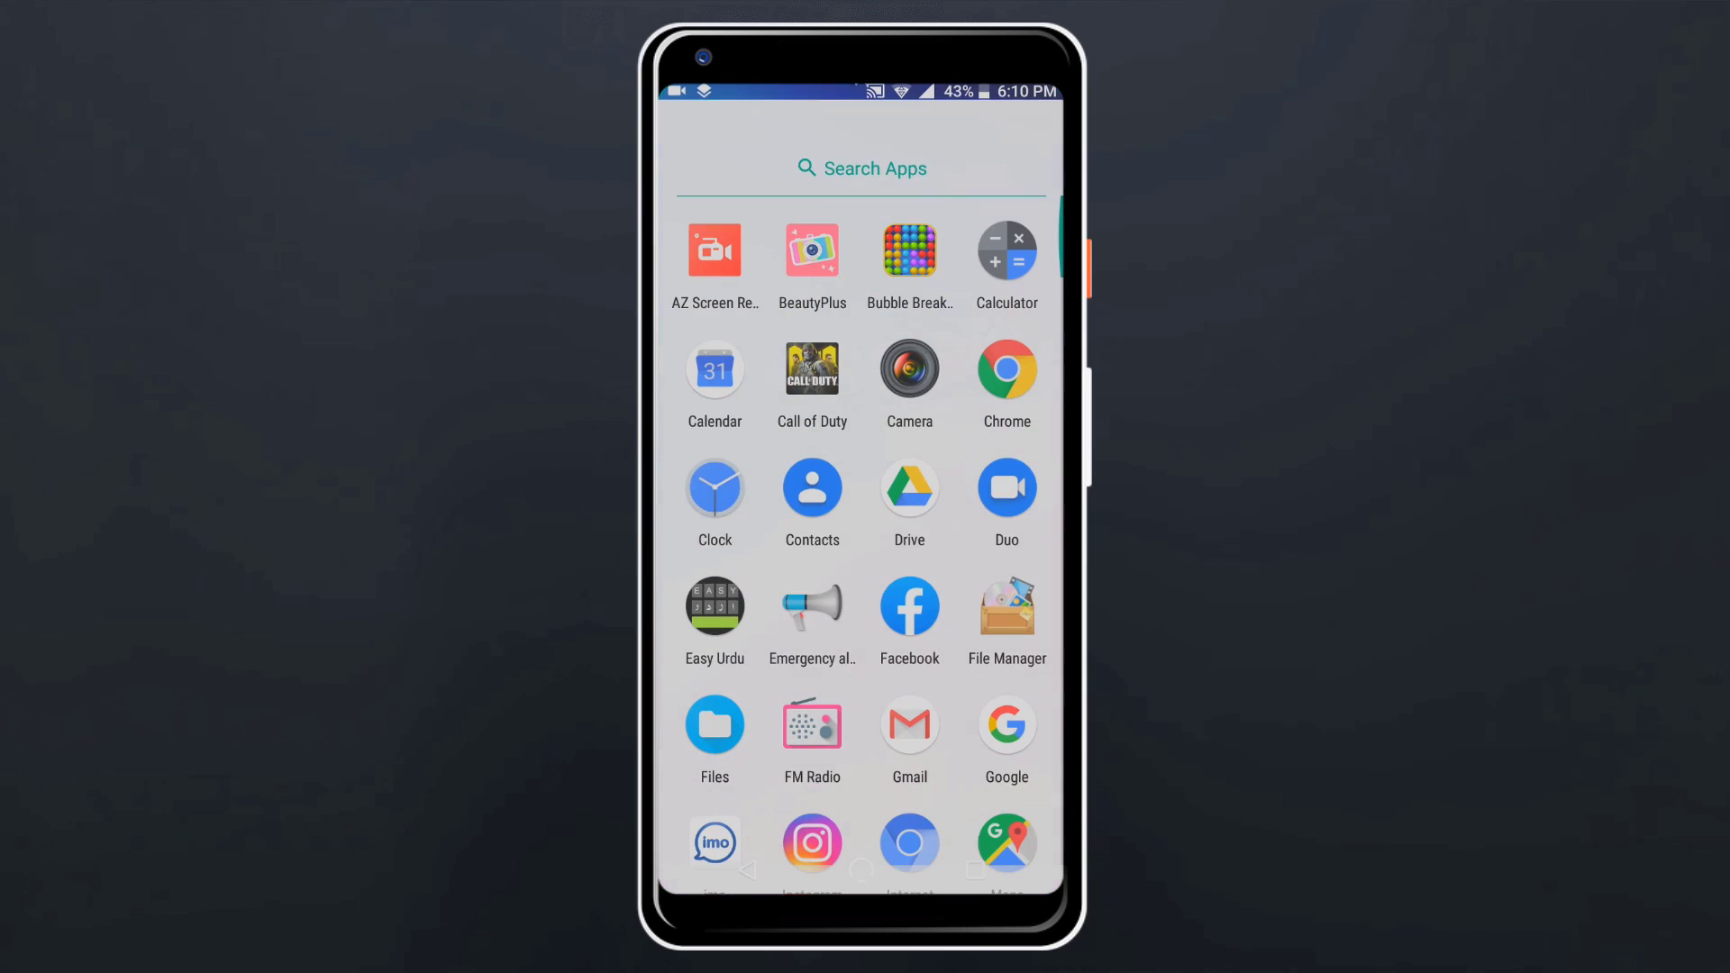
mouse_move(862, 721)
mouse_down()
mouse_move(862, 271)
mouse_move(861, 720)
mouse_up()
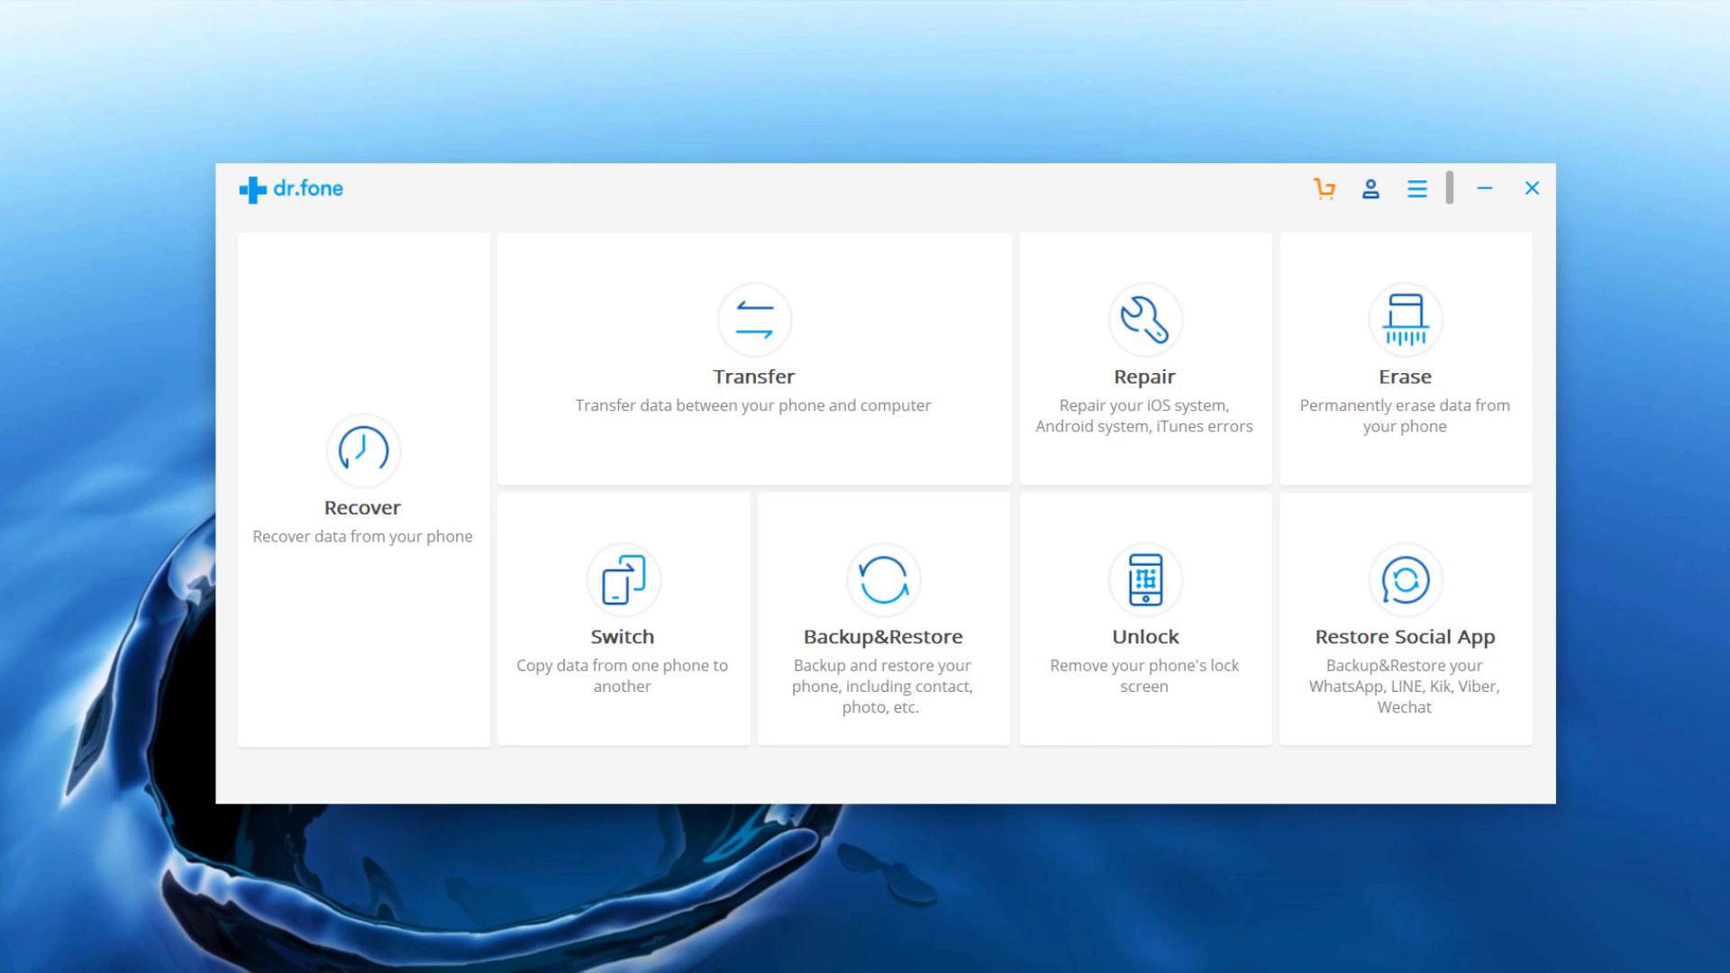
Step: Choose Unlock, then Unlock Android Screen to reach the brand and model selection page
click(1155, 719)
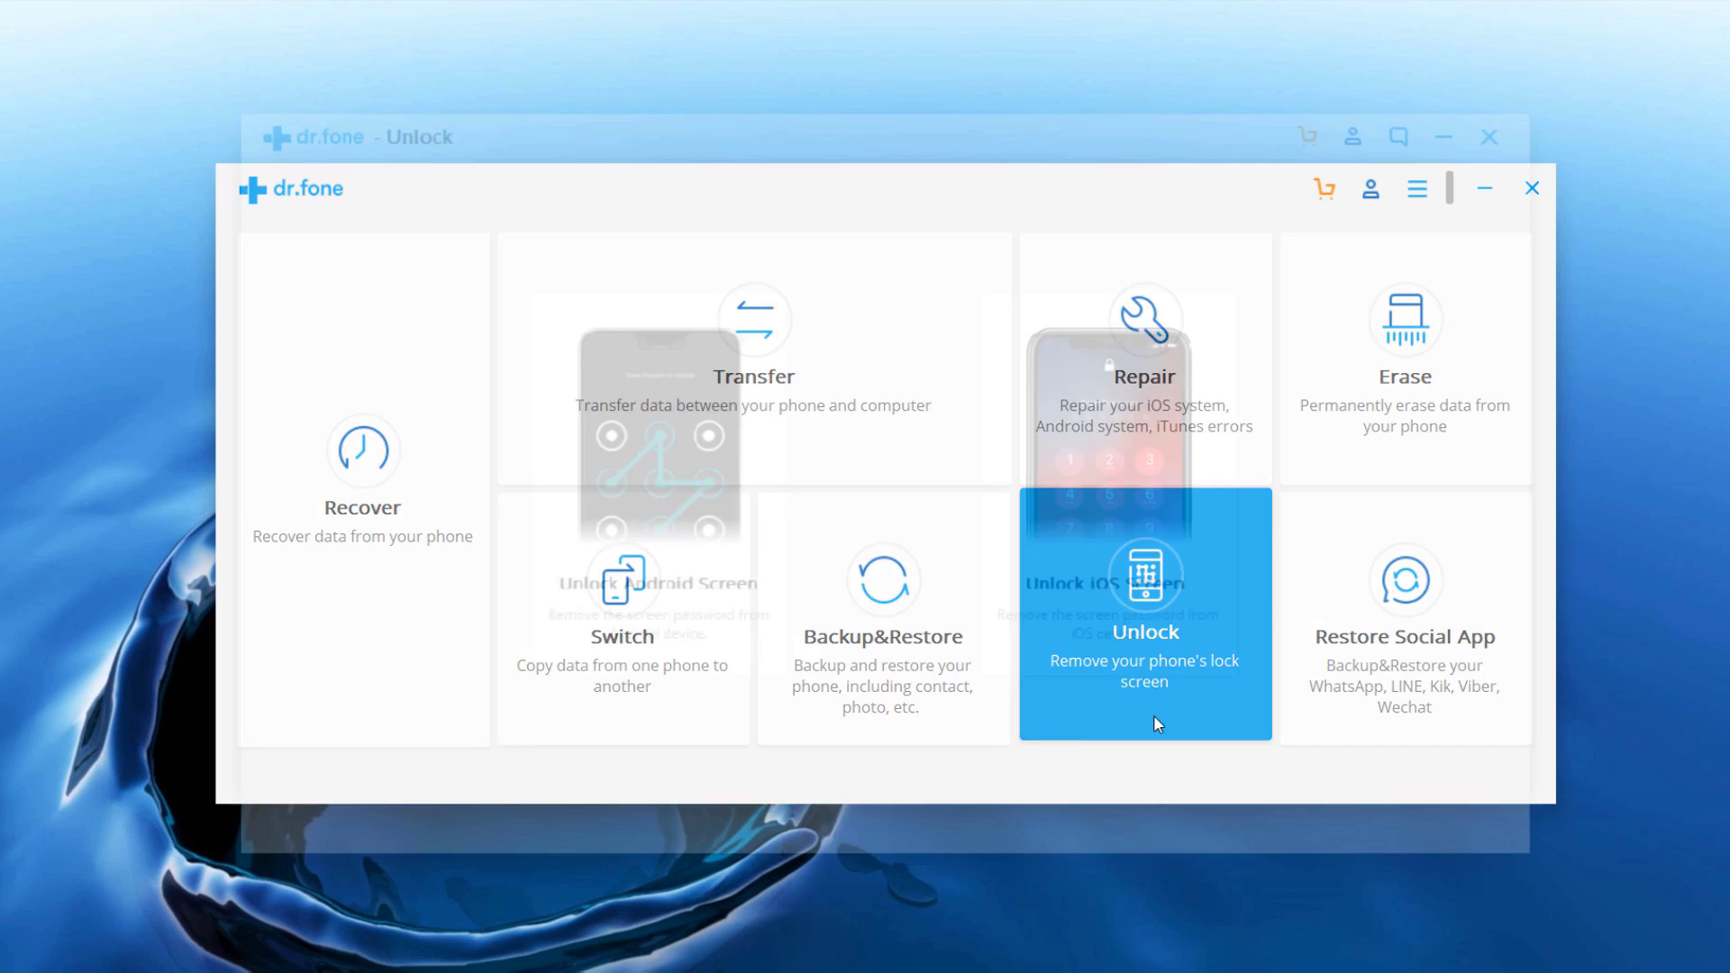
click(746, 656)
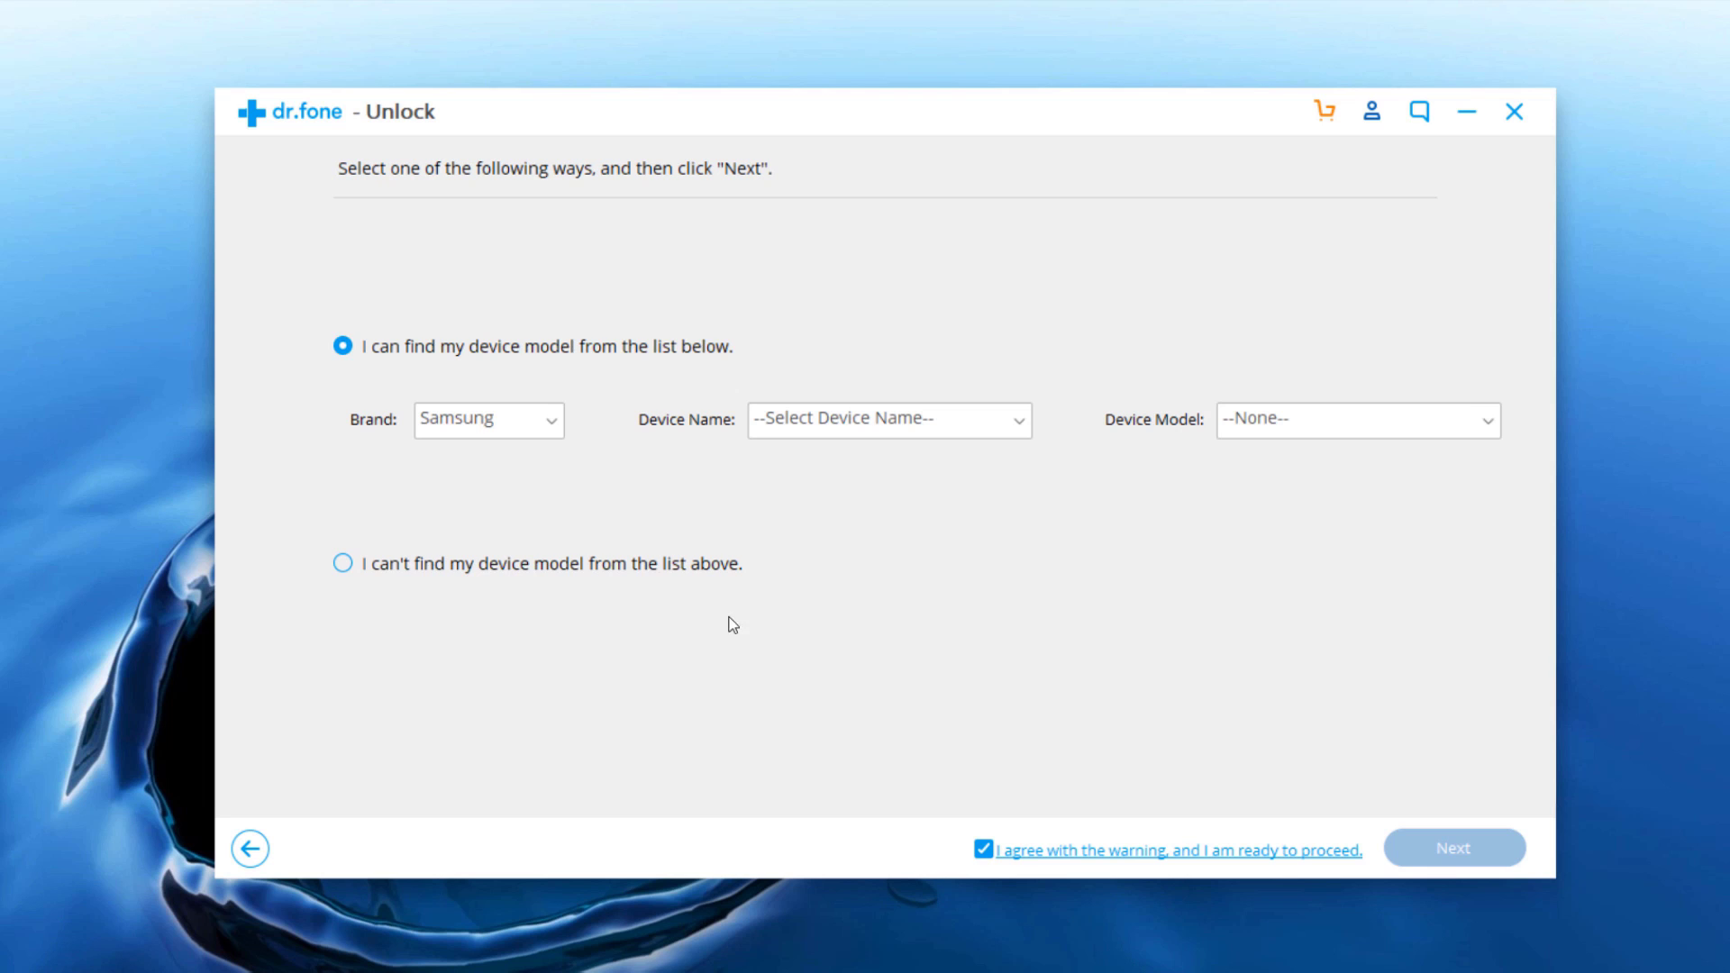
Step: Select Galaxy S5 with model SM-G900F(Europe) and continue to the Download mode guide
click(1022, 423)
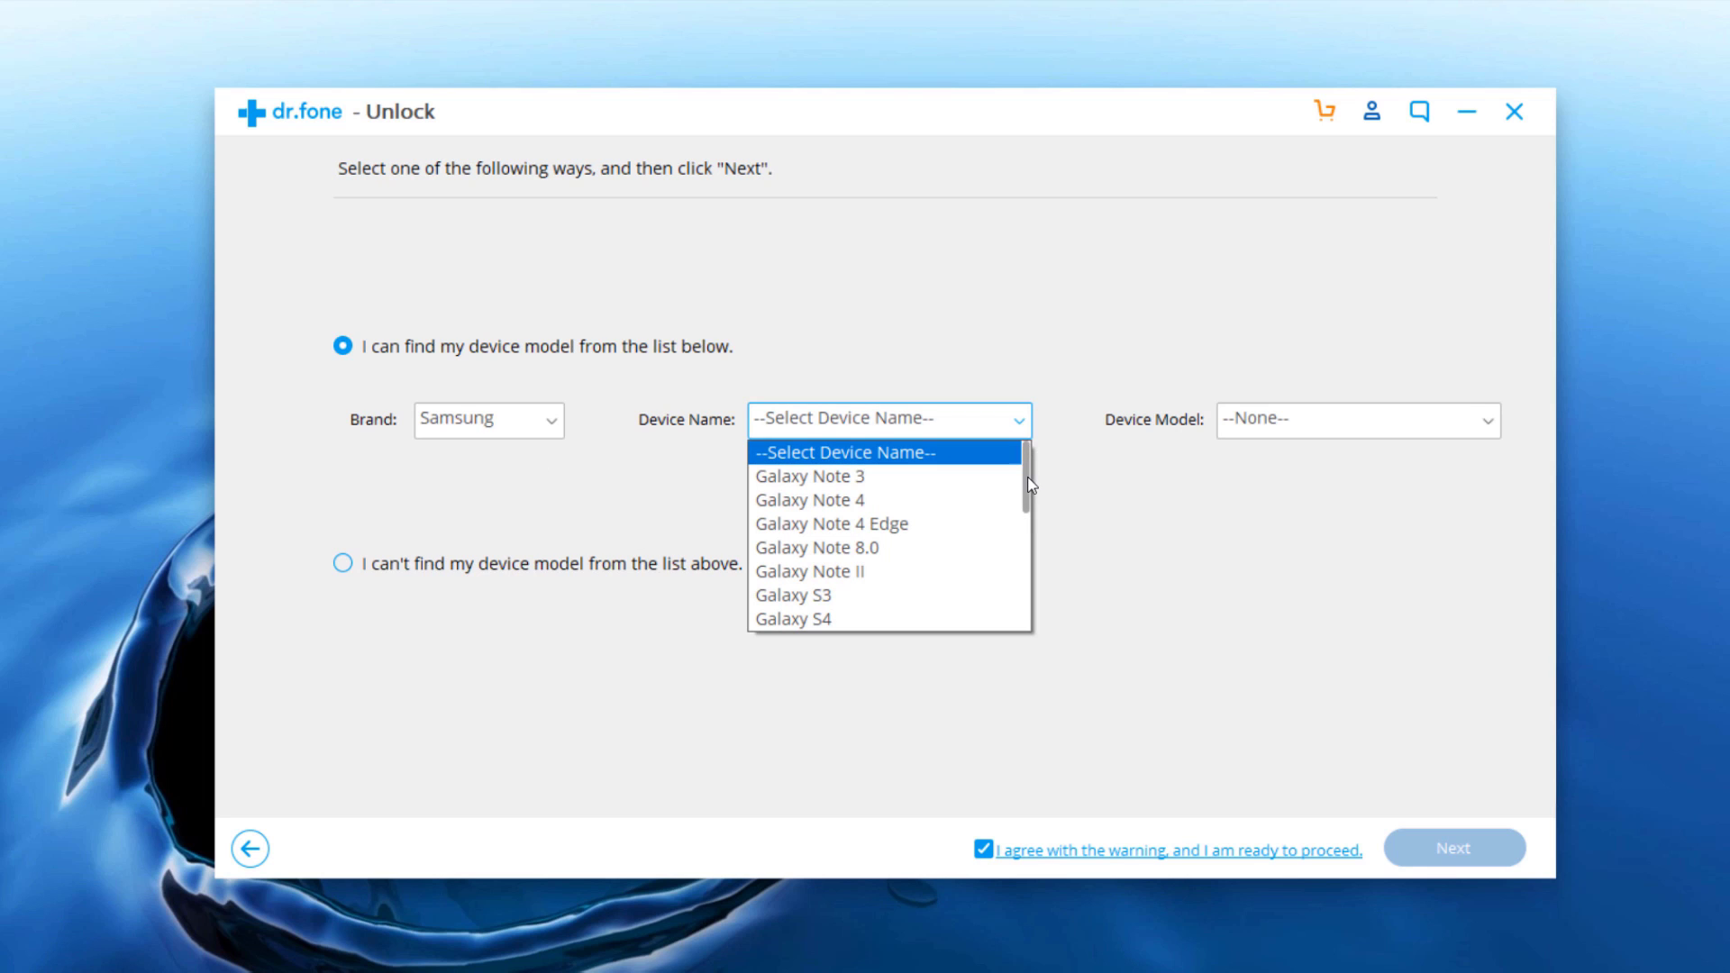
drag(1027, 482, 1028, 527)
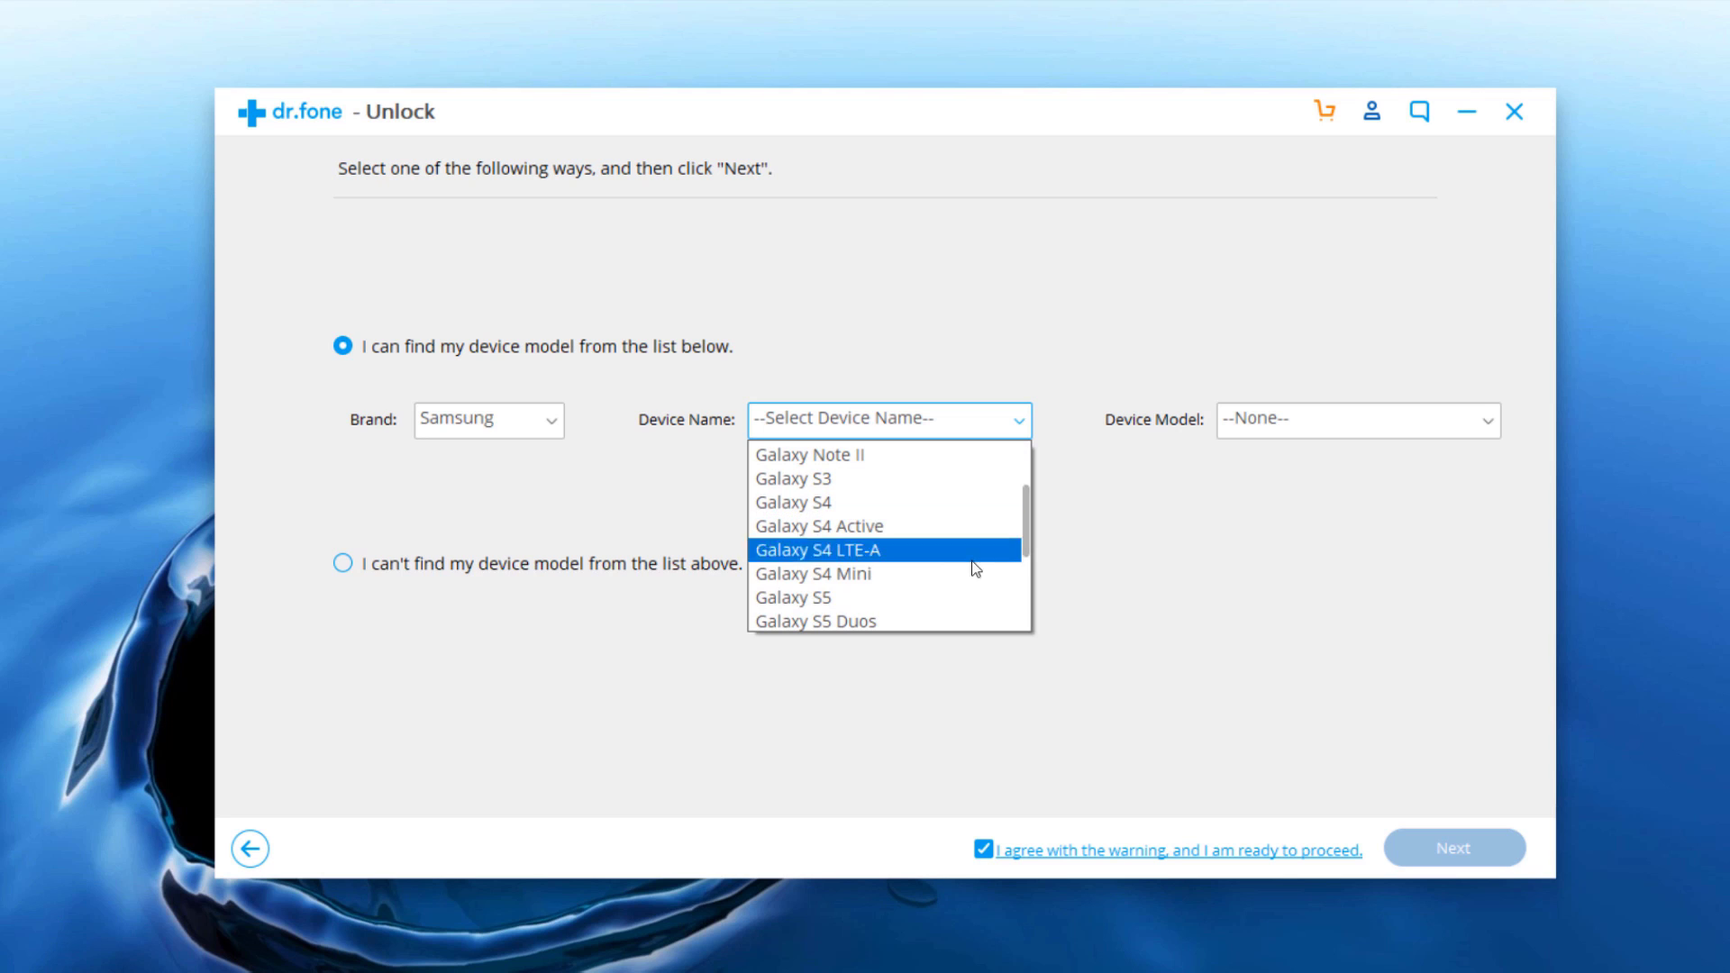
click(869, 599)
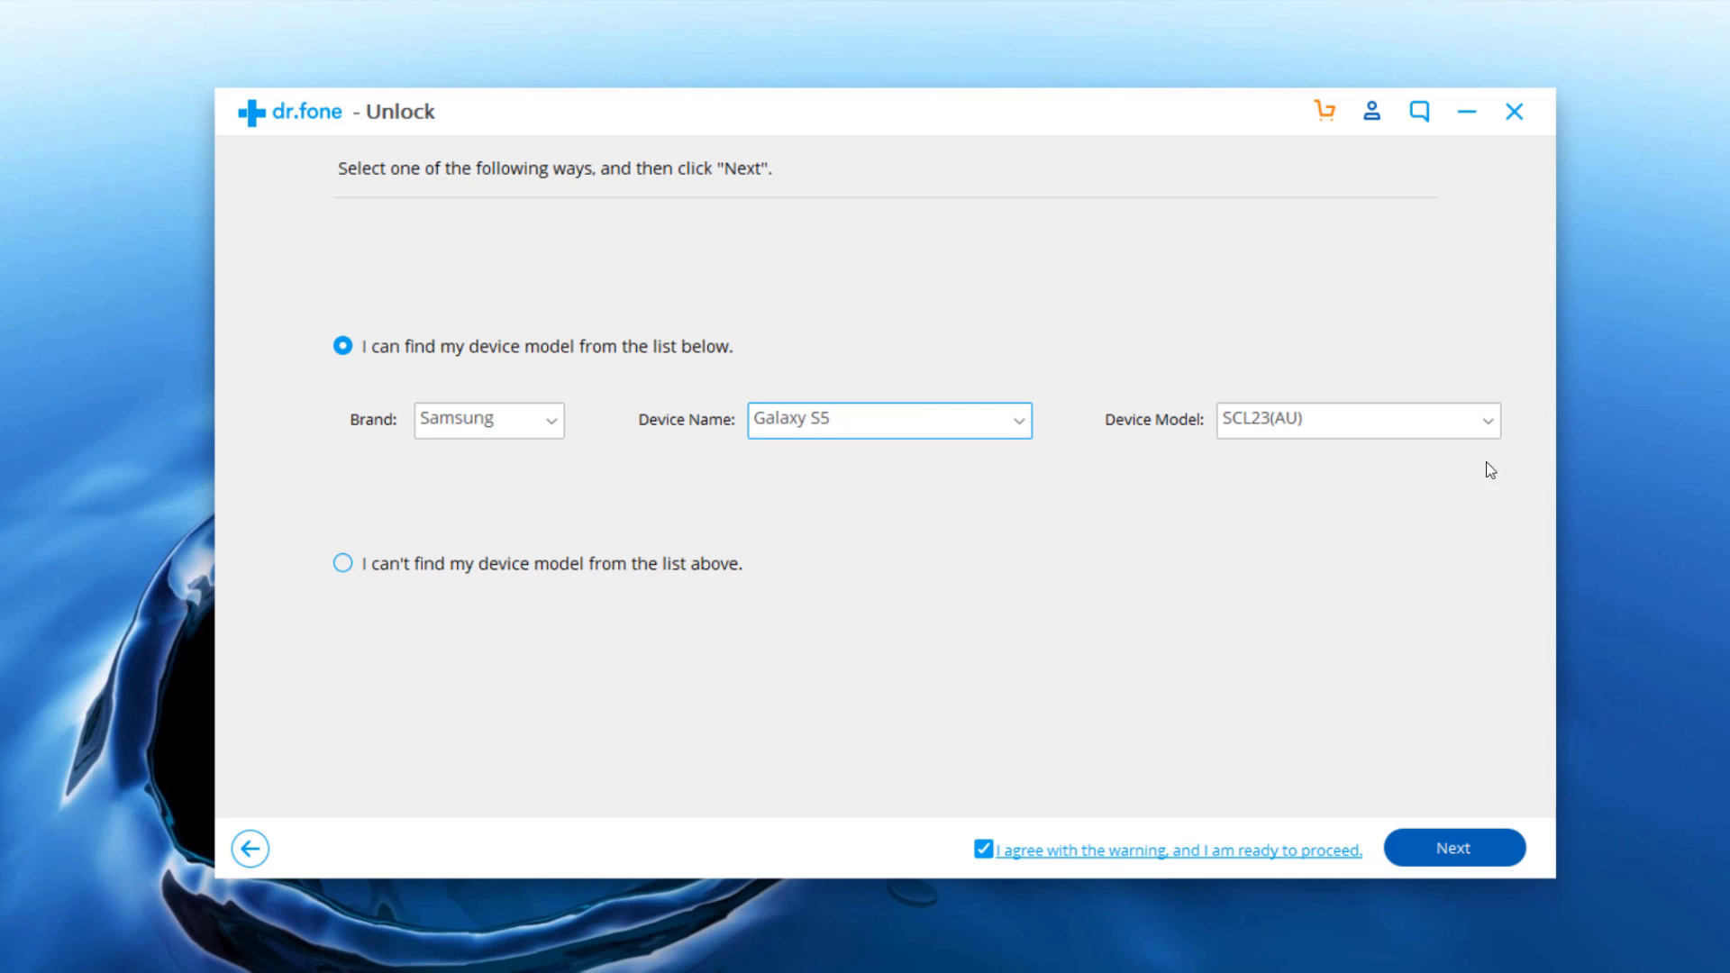
click(1490, 424)
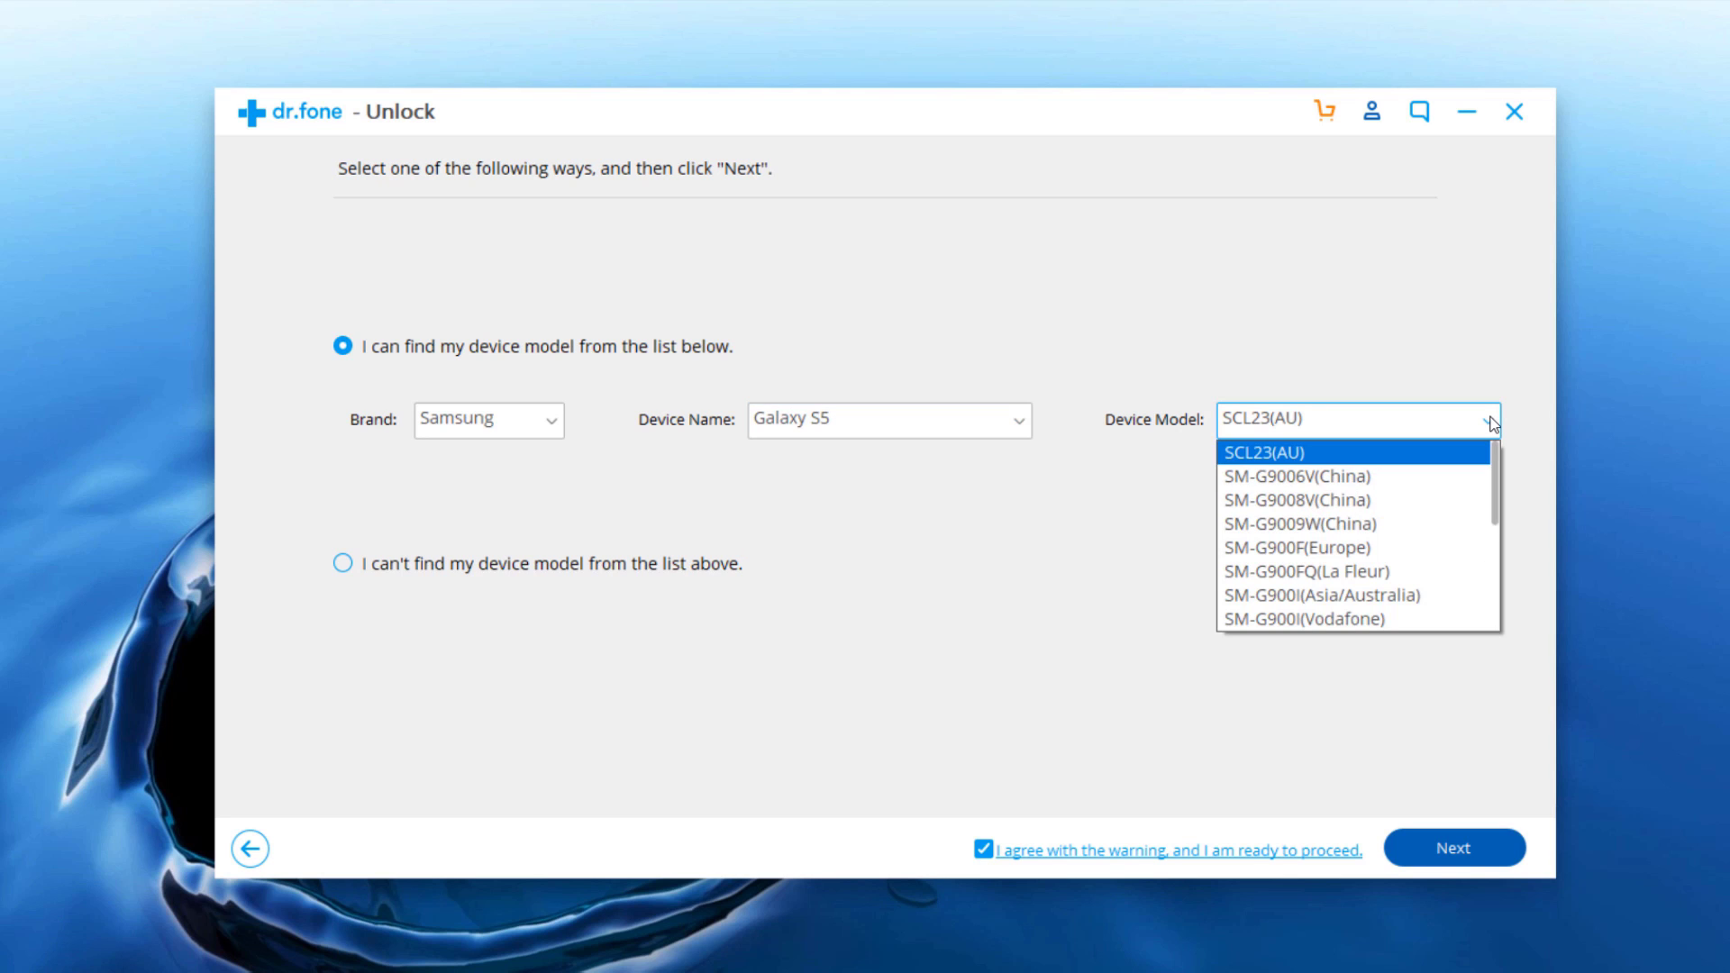
click(1441, 553)
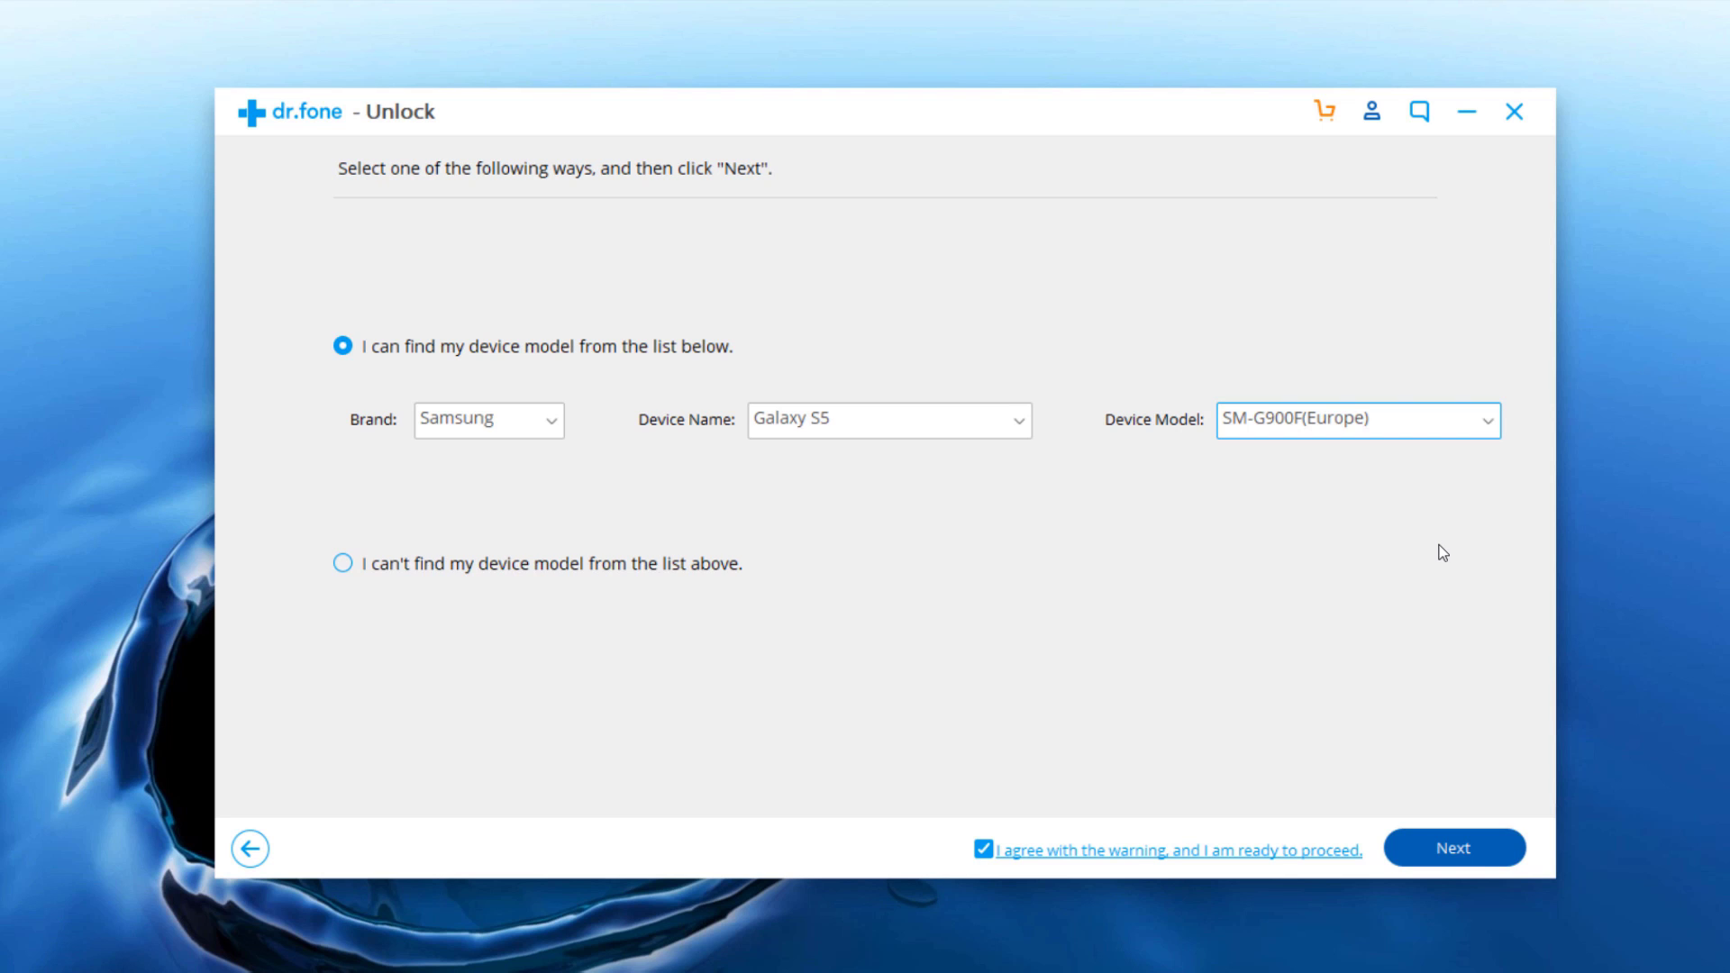
click(1505, 843)
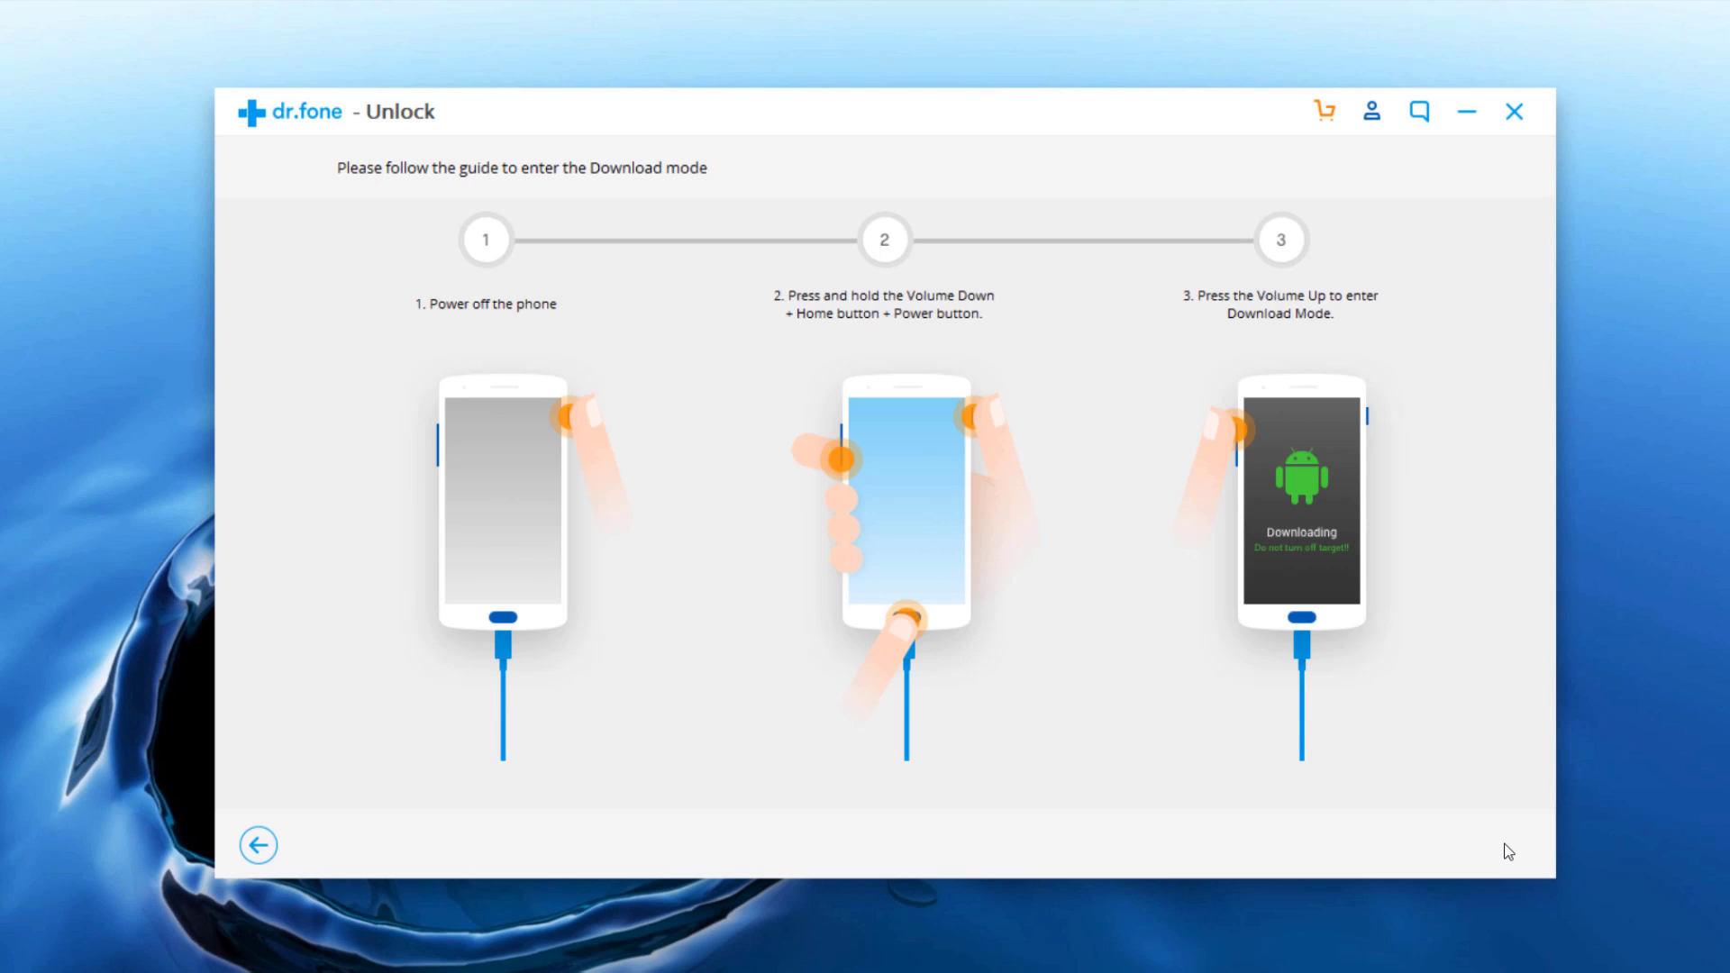
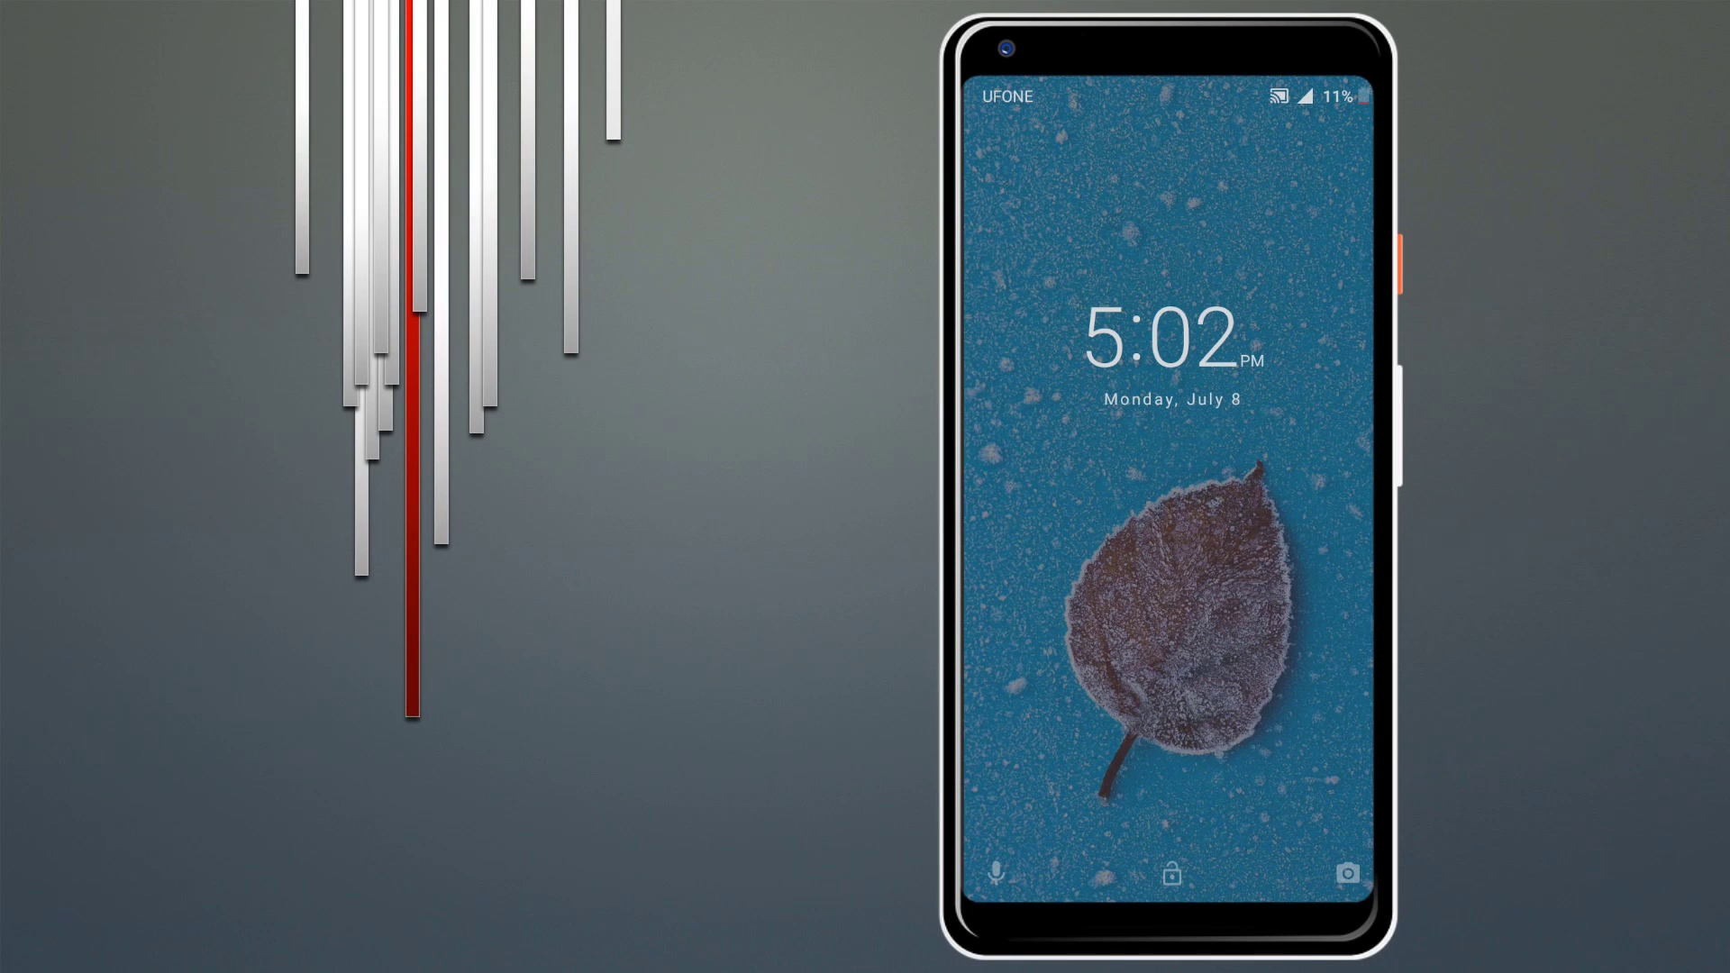
Step: Unlock the phone, open the app drawer and scroll through the installed apps
drag(1247, 557, 1246, 378)
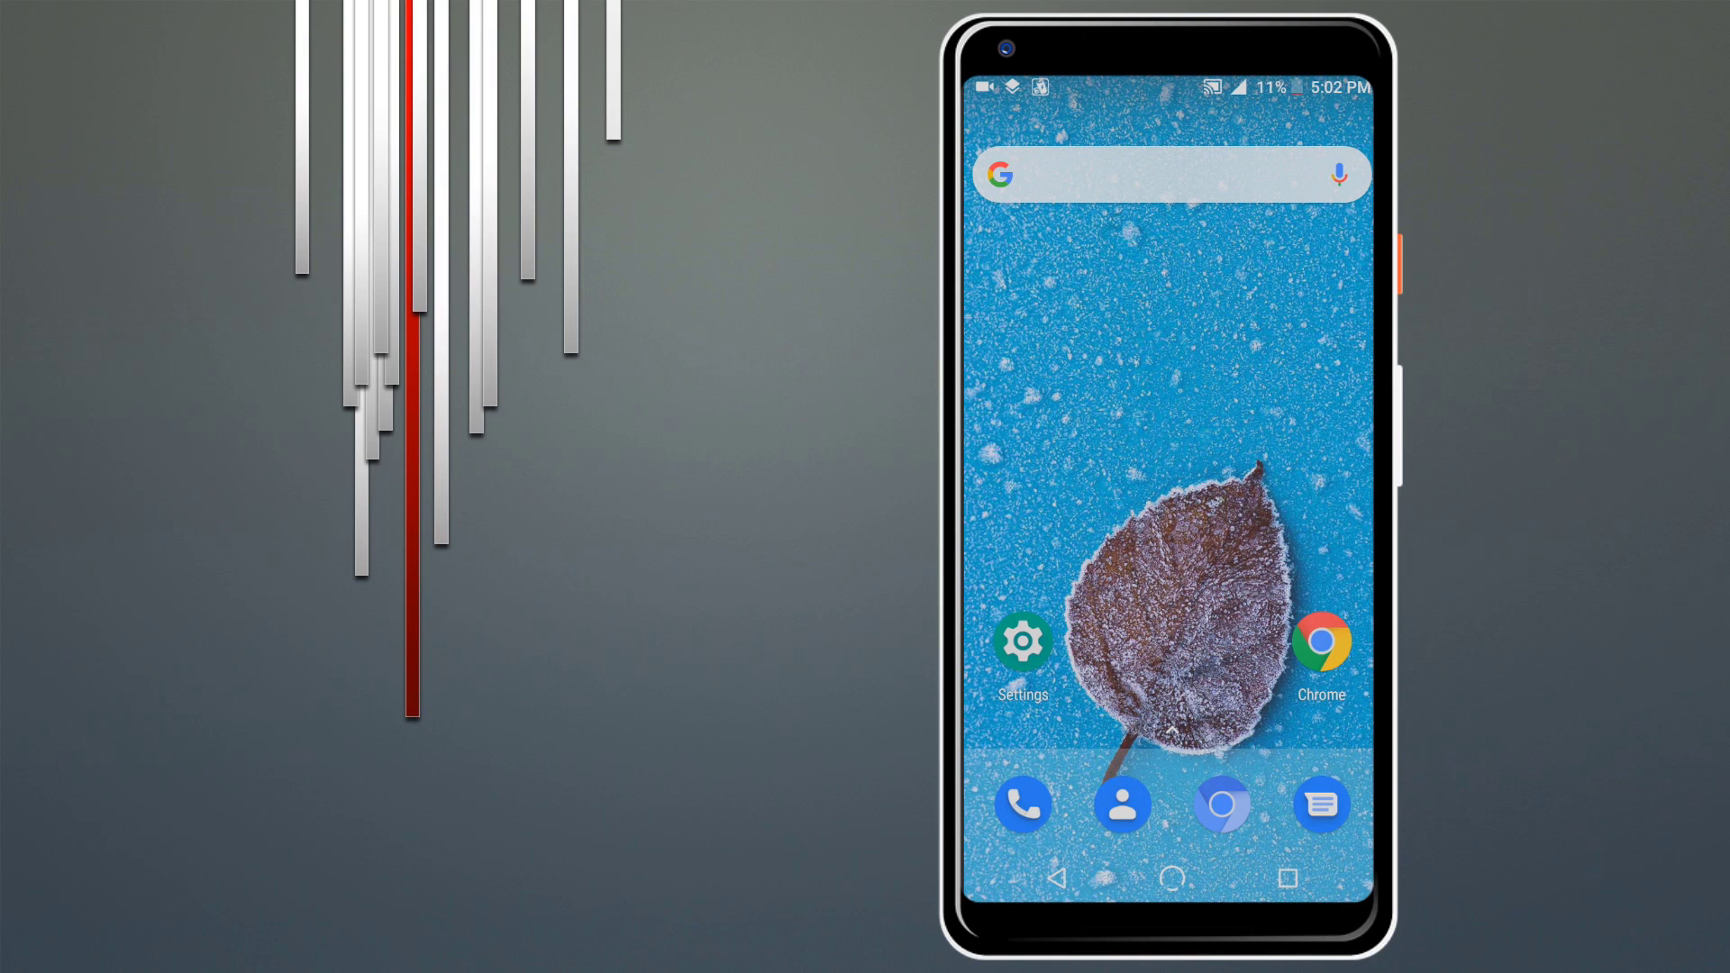
drag(1176, 631, 1176, 379)
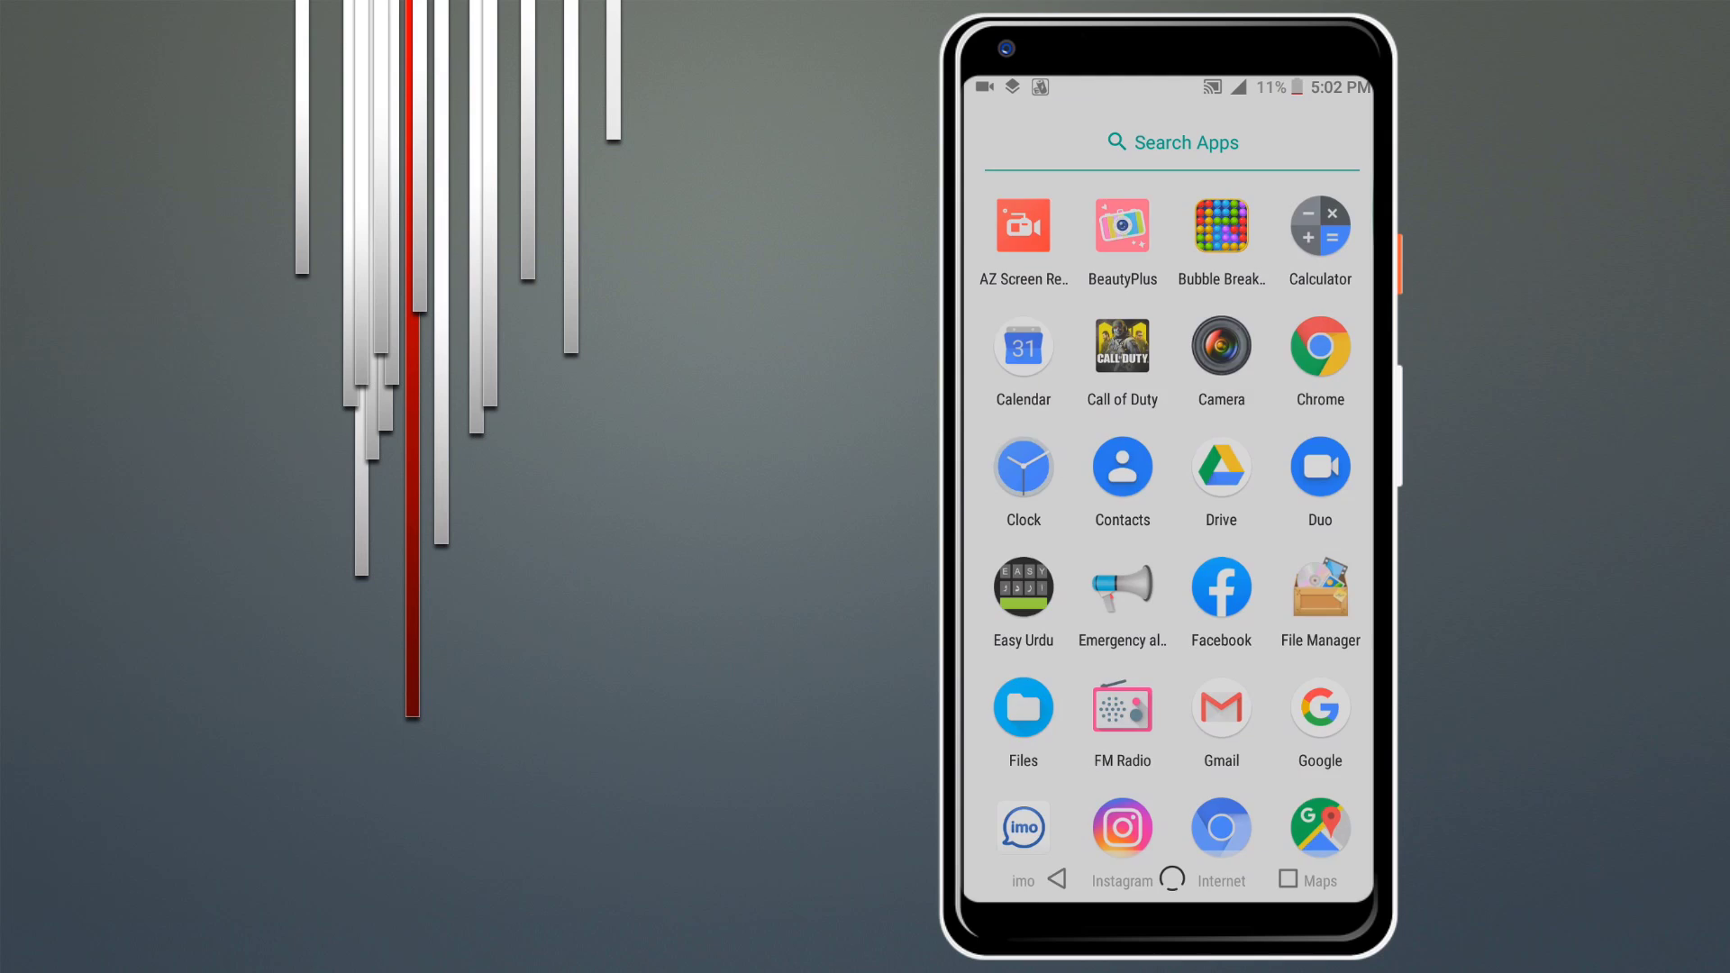
scroll(1172, 532, down, 7)
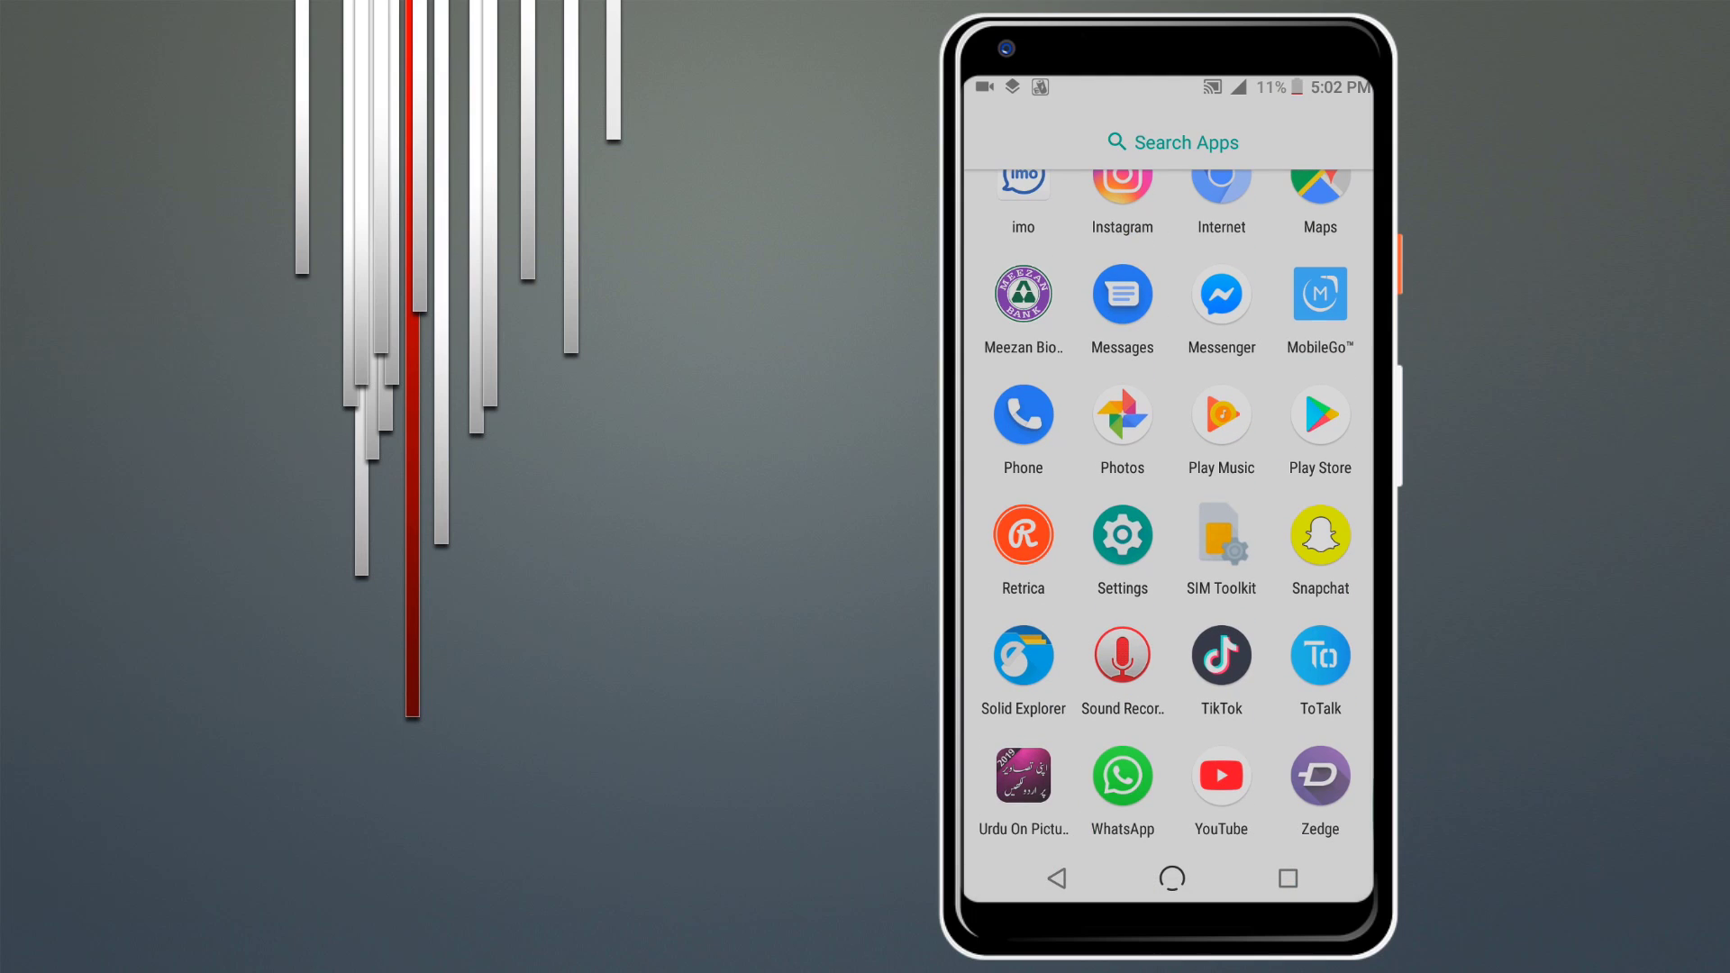
scroll(1172, 530, up, 5)
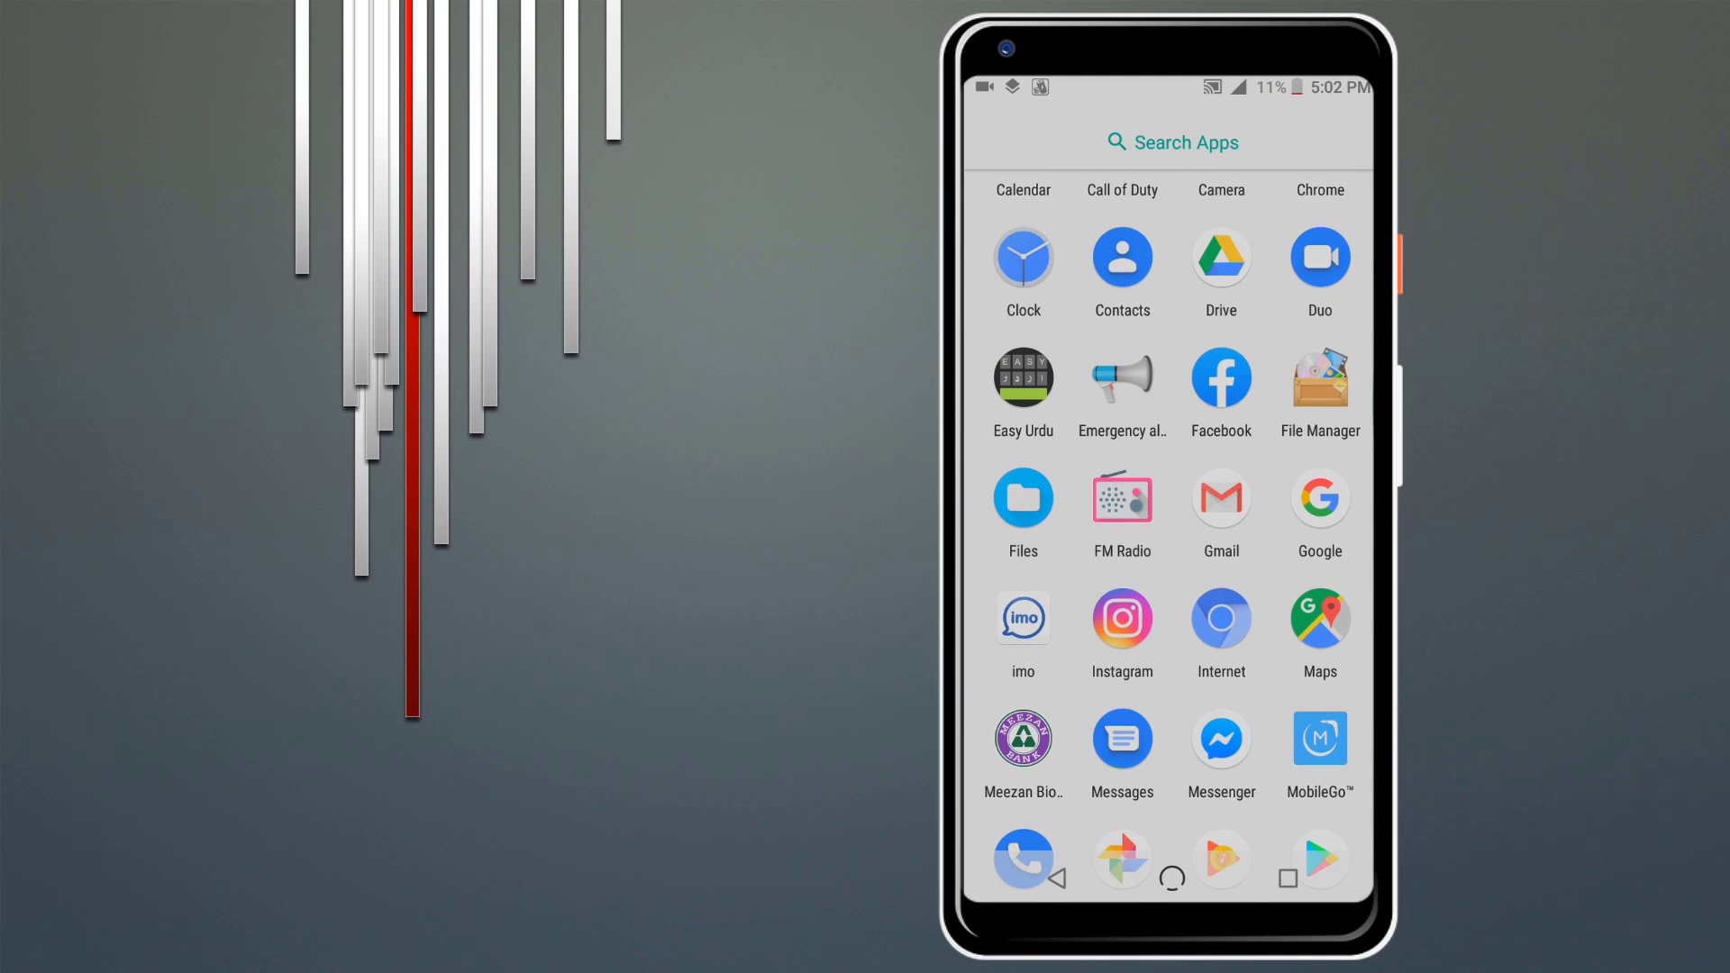
scroll(1172, 530, down, 3)
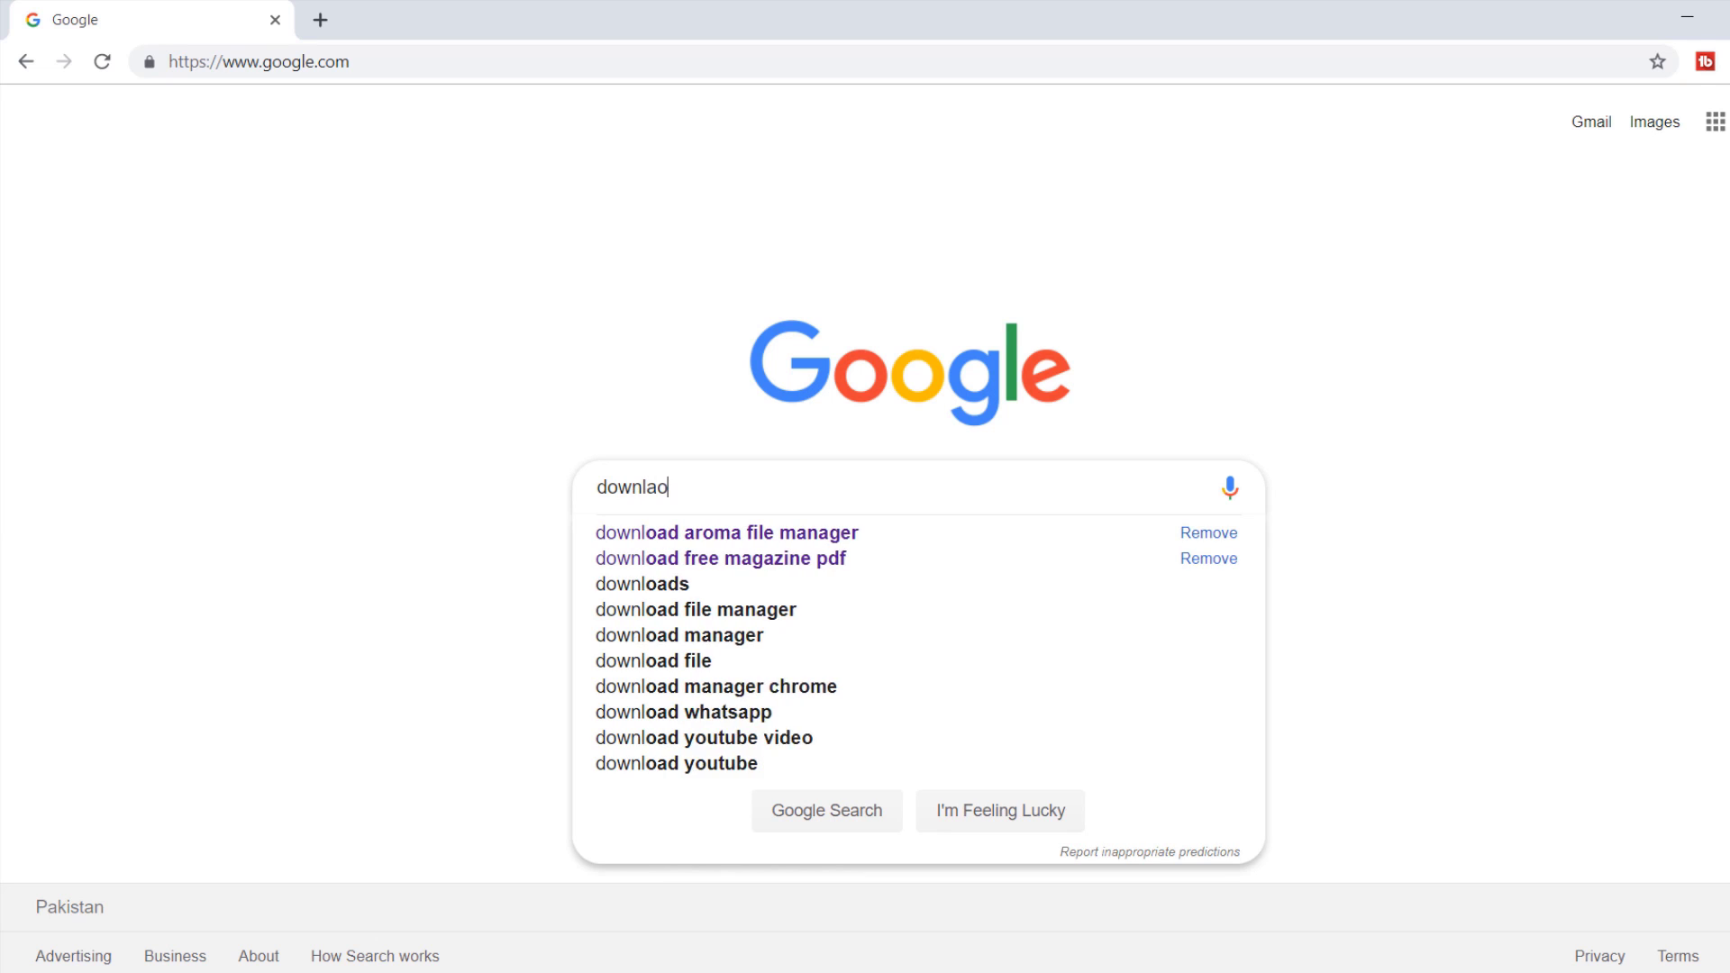
Step: Search Google for 'download aroma file manager'
text(aroma)
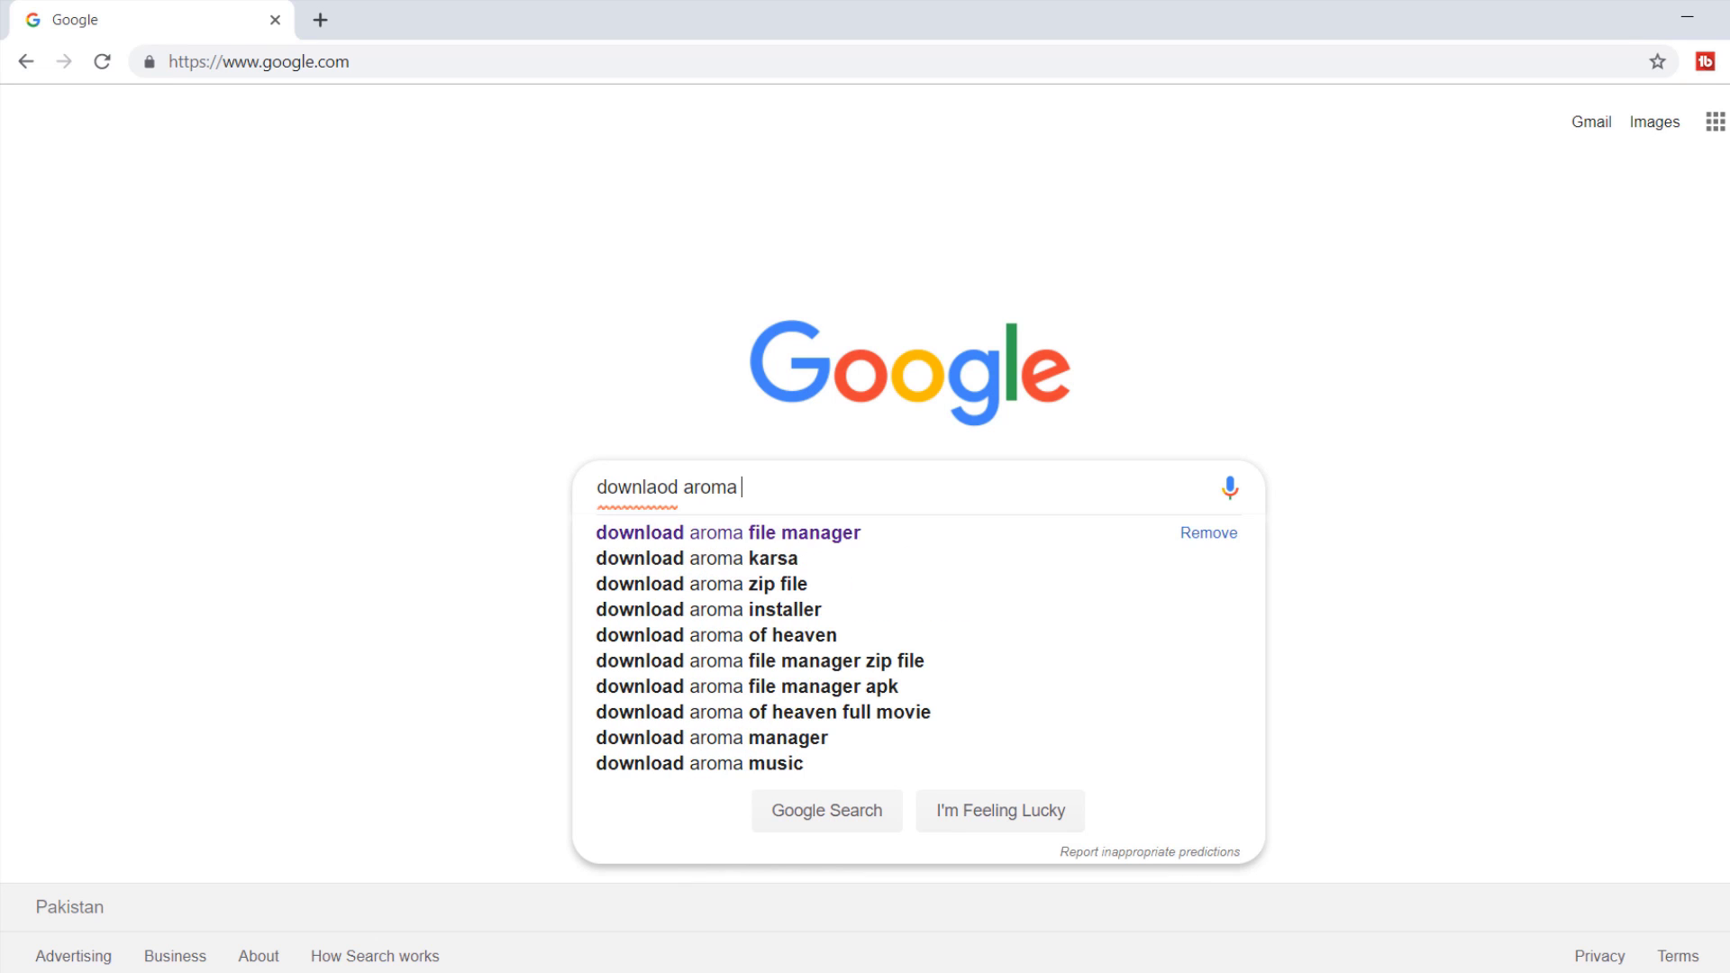
key(Down)
key(Return)
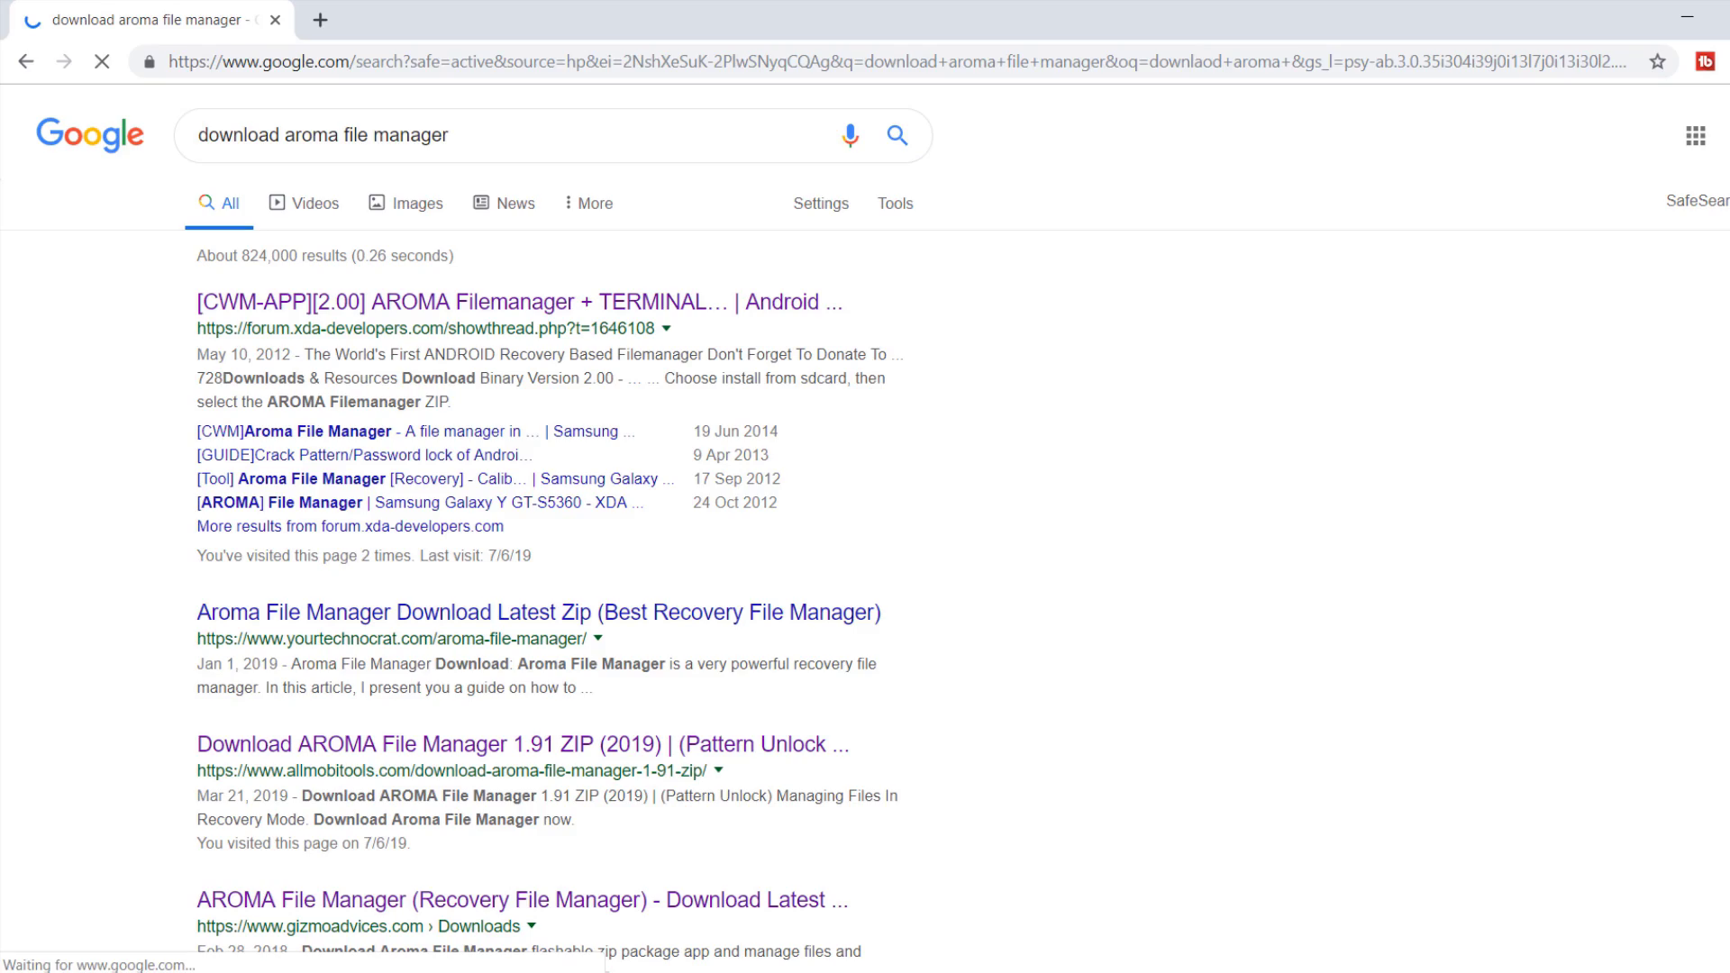
Step: In the XDA AROMA Filemanager thread, download the aromafm-1.90.zip attachment
click(536, 301)
scroll(536, 298, down, 15)
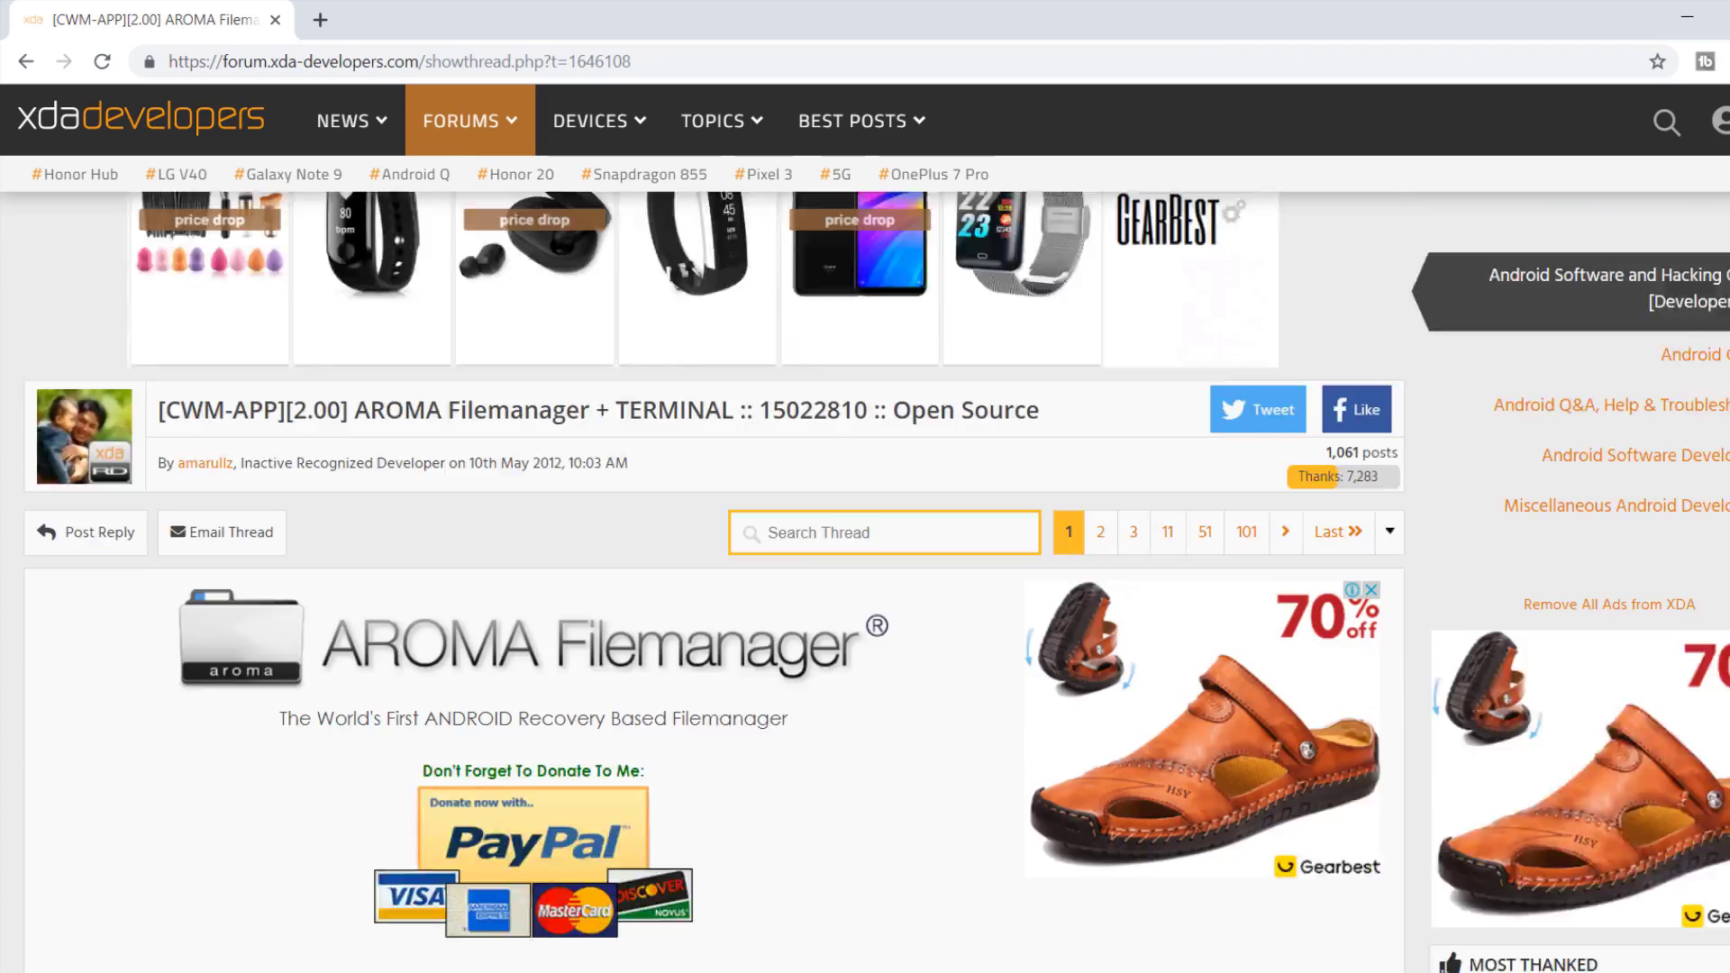
scroll(1266, 646, down, 20)
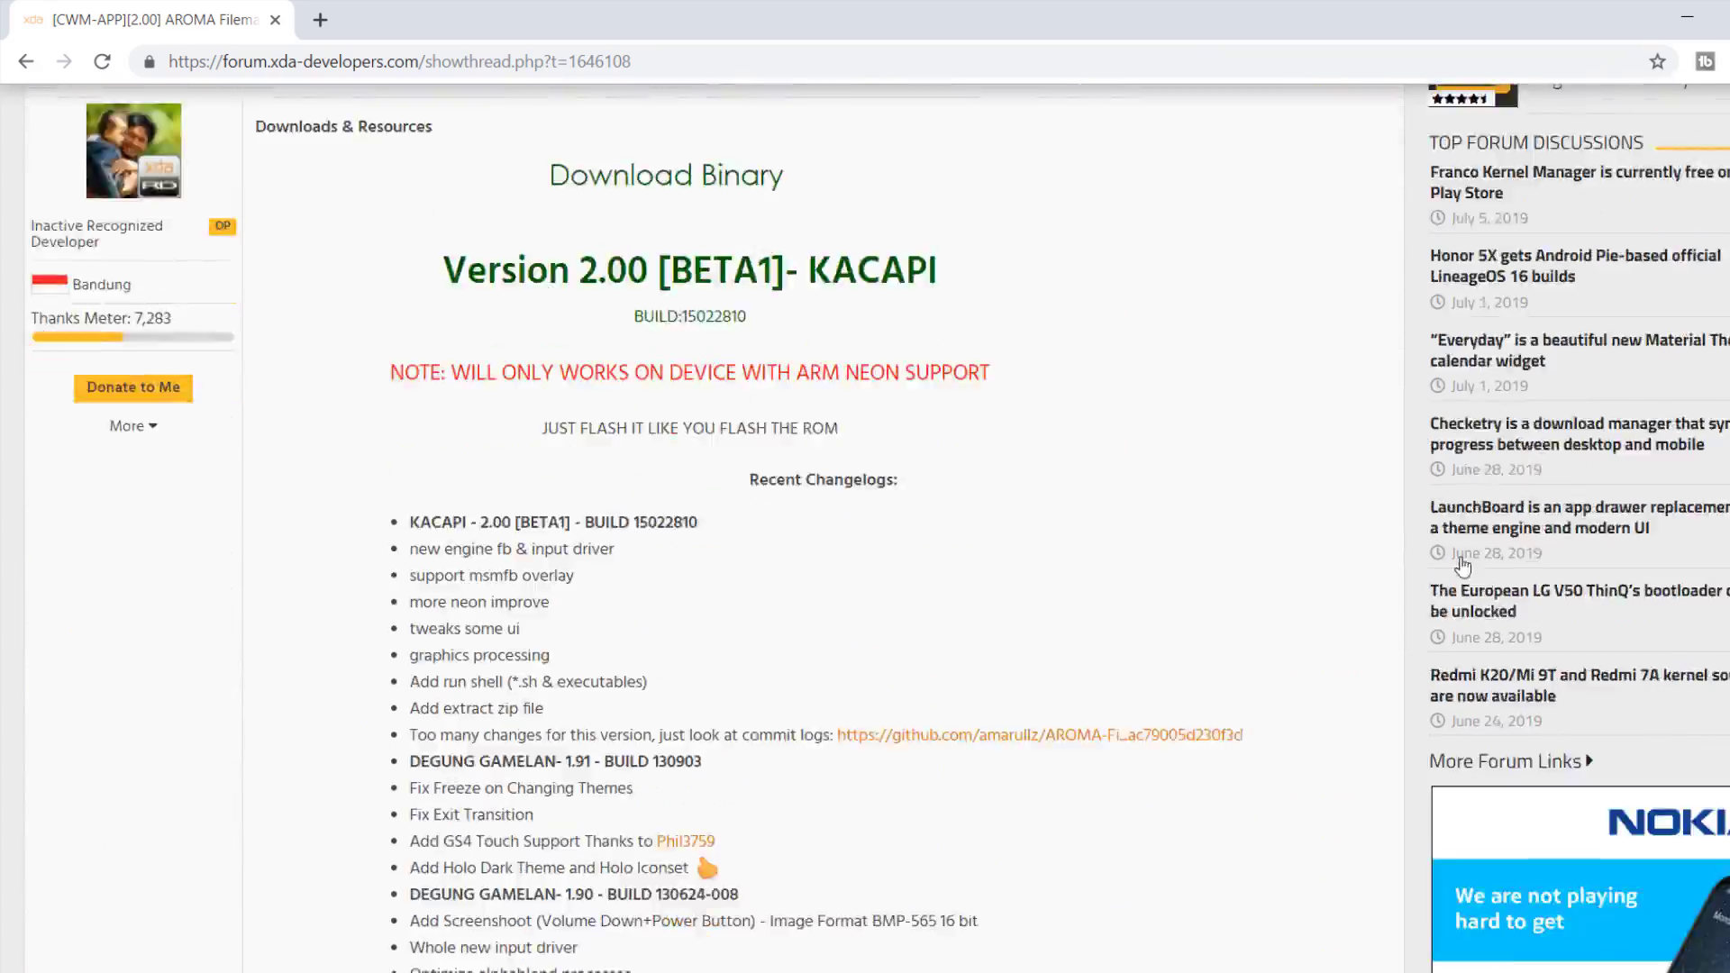
scroll(1244, 658, down, 18)
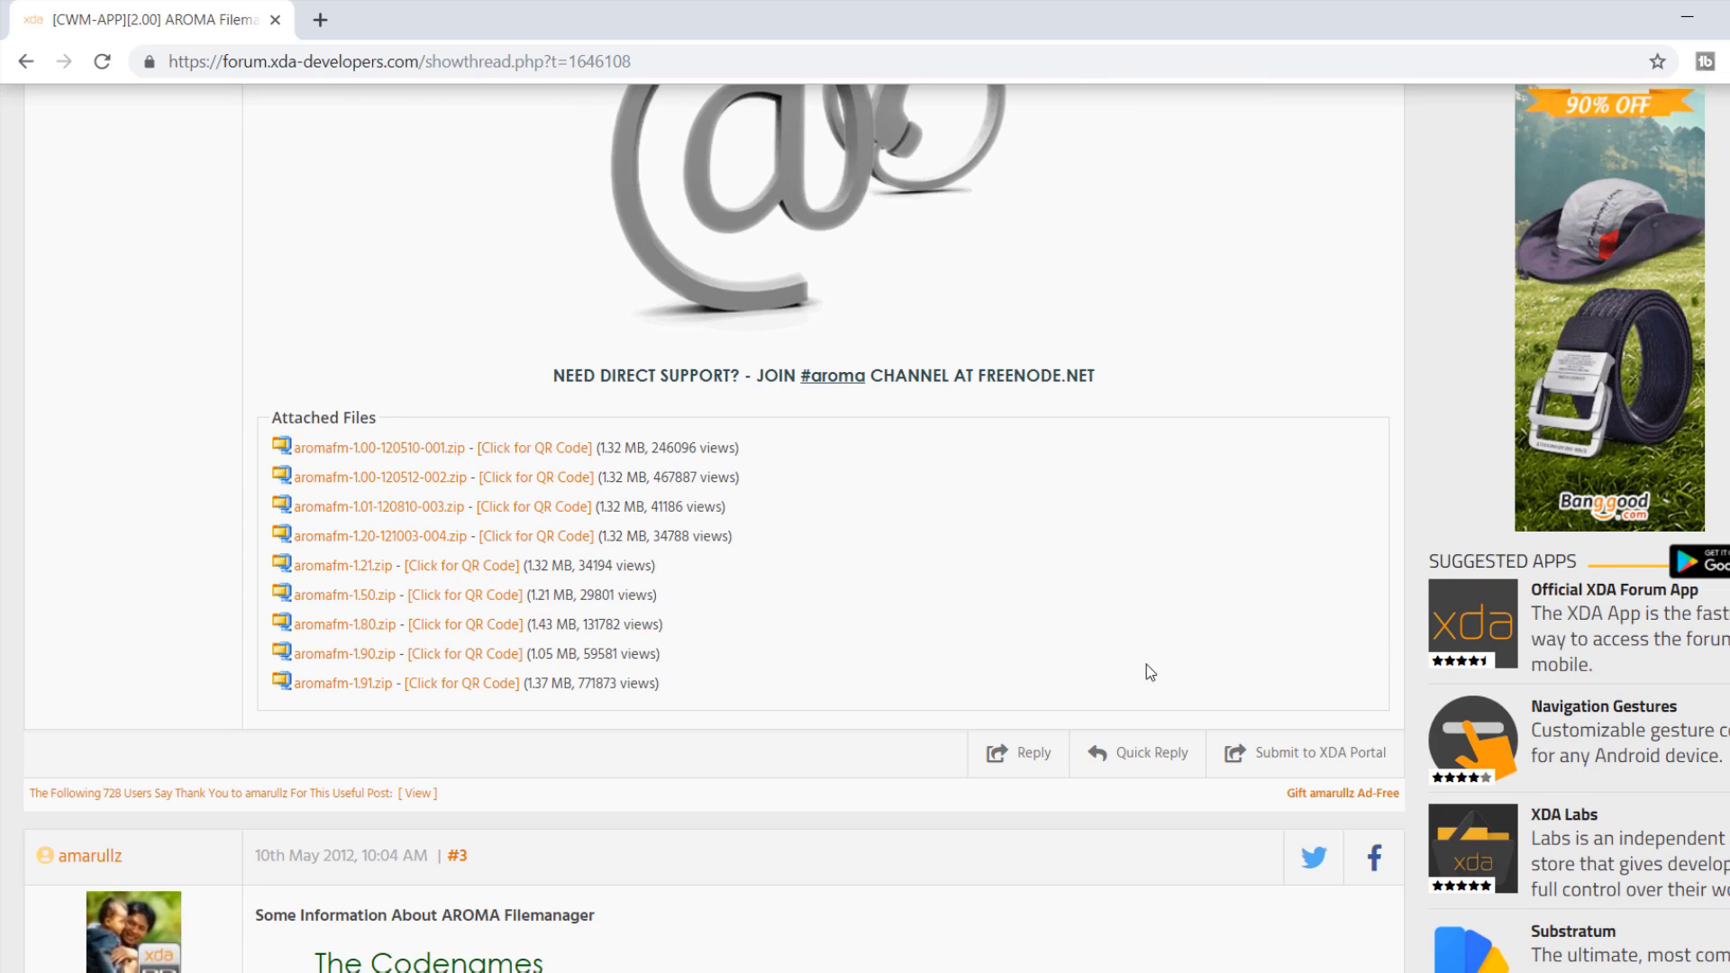
click(337, 686)
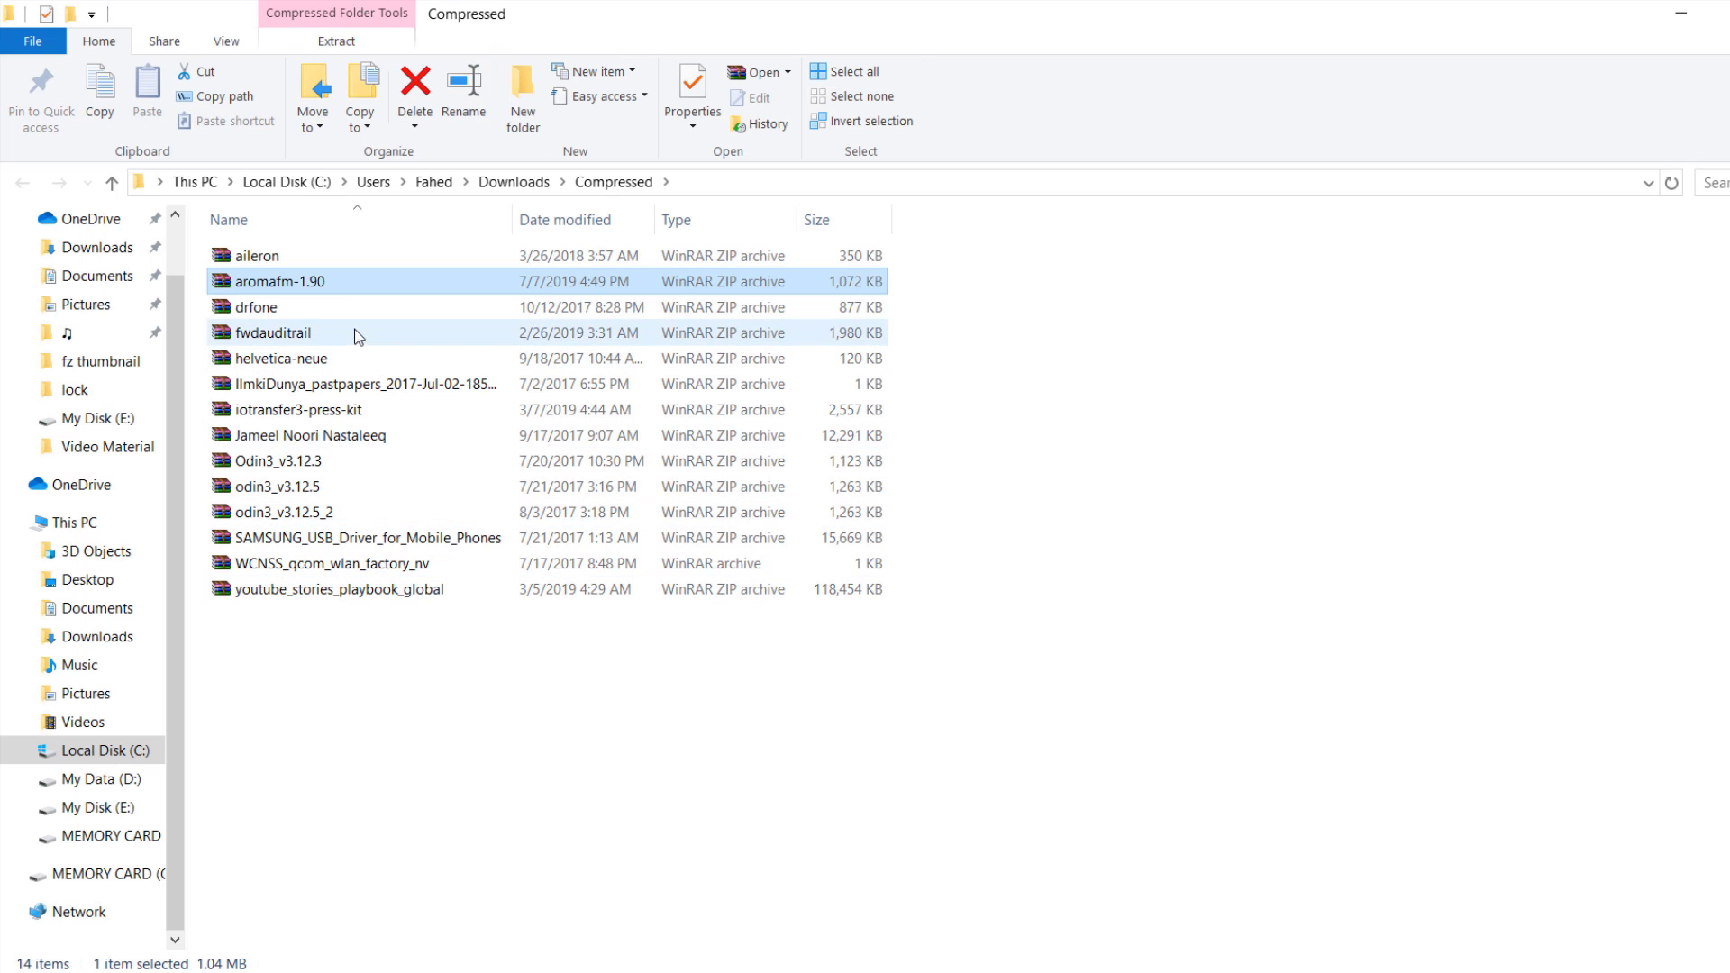
Step: Copy aromafm-1.90 from Downloads\Compressed, then go to This PC
right_click(316, 283)
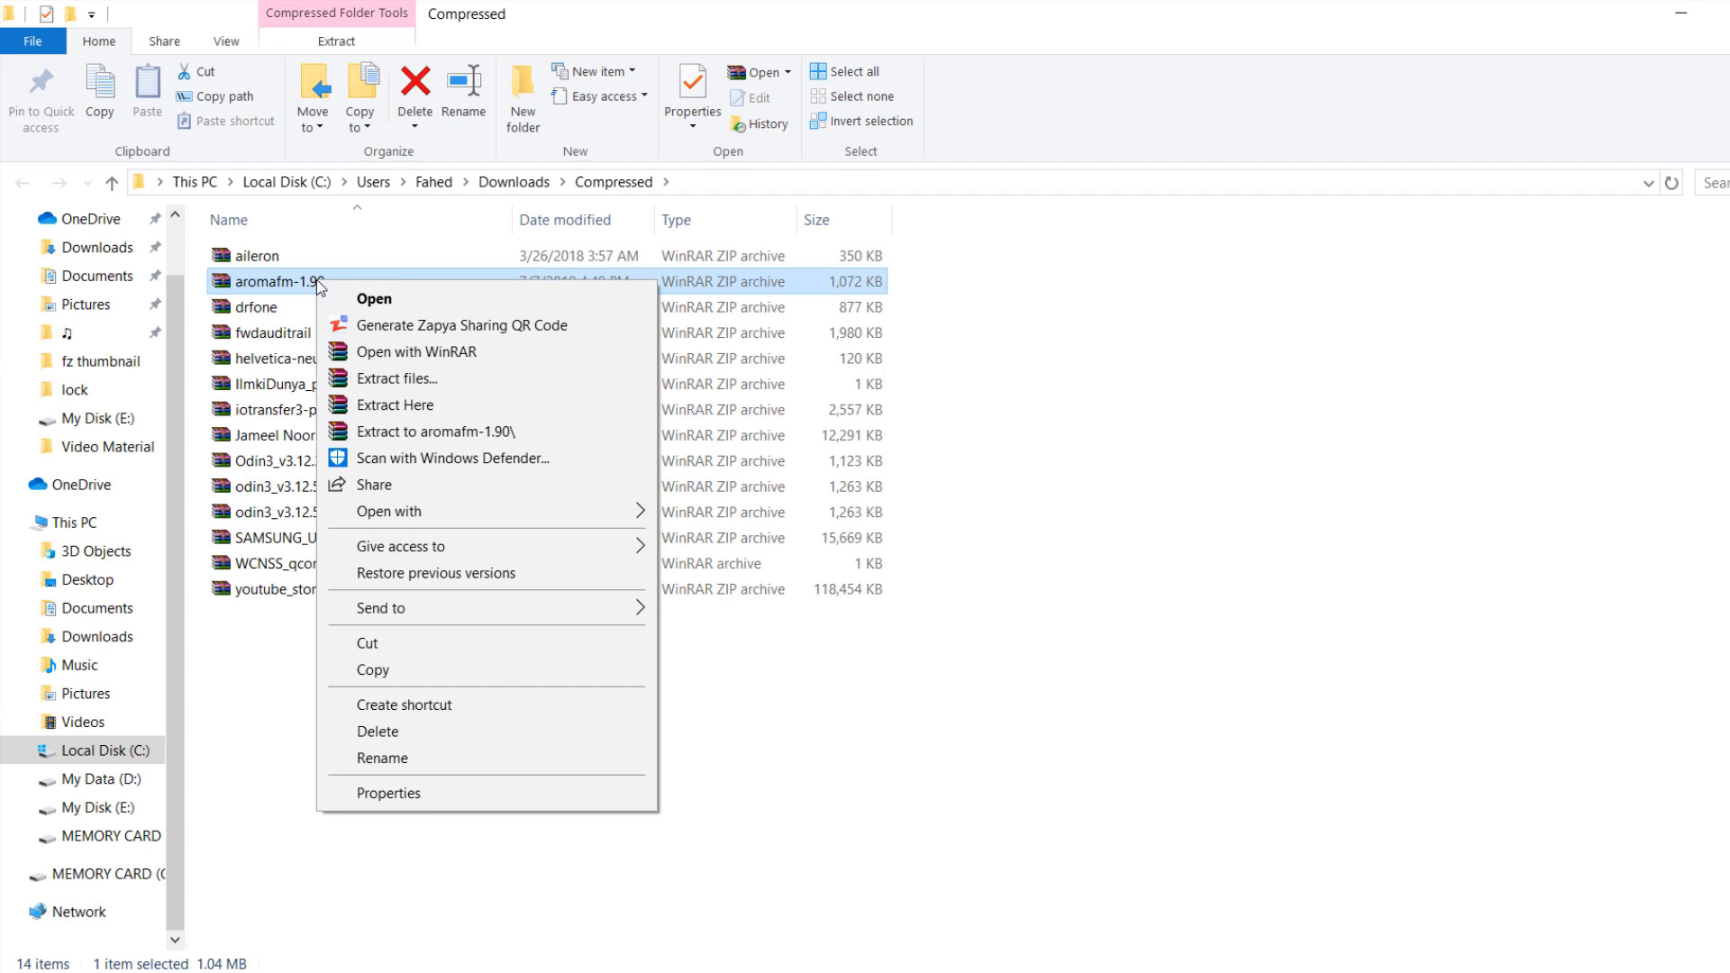
click(424, 670)
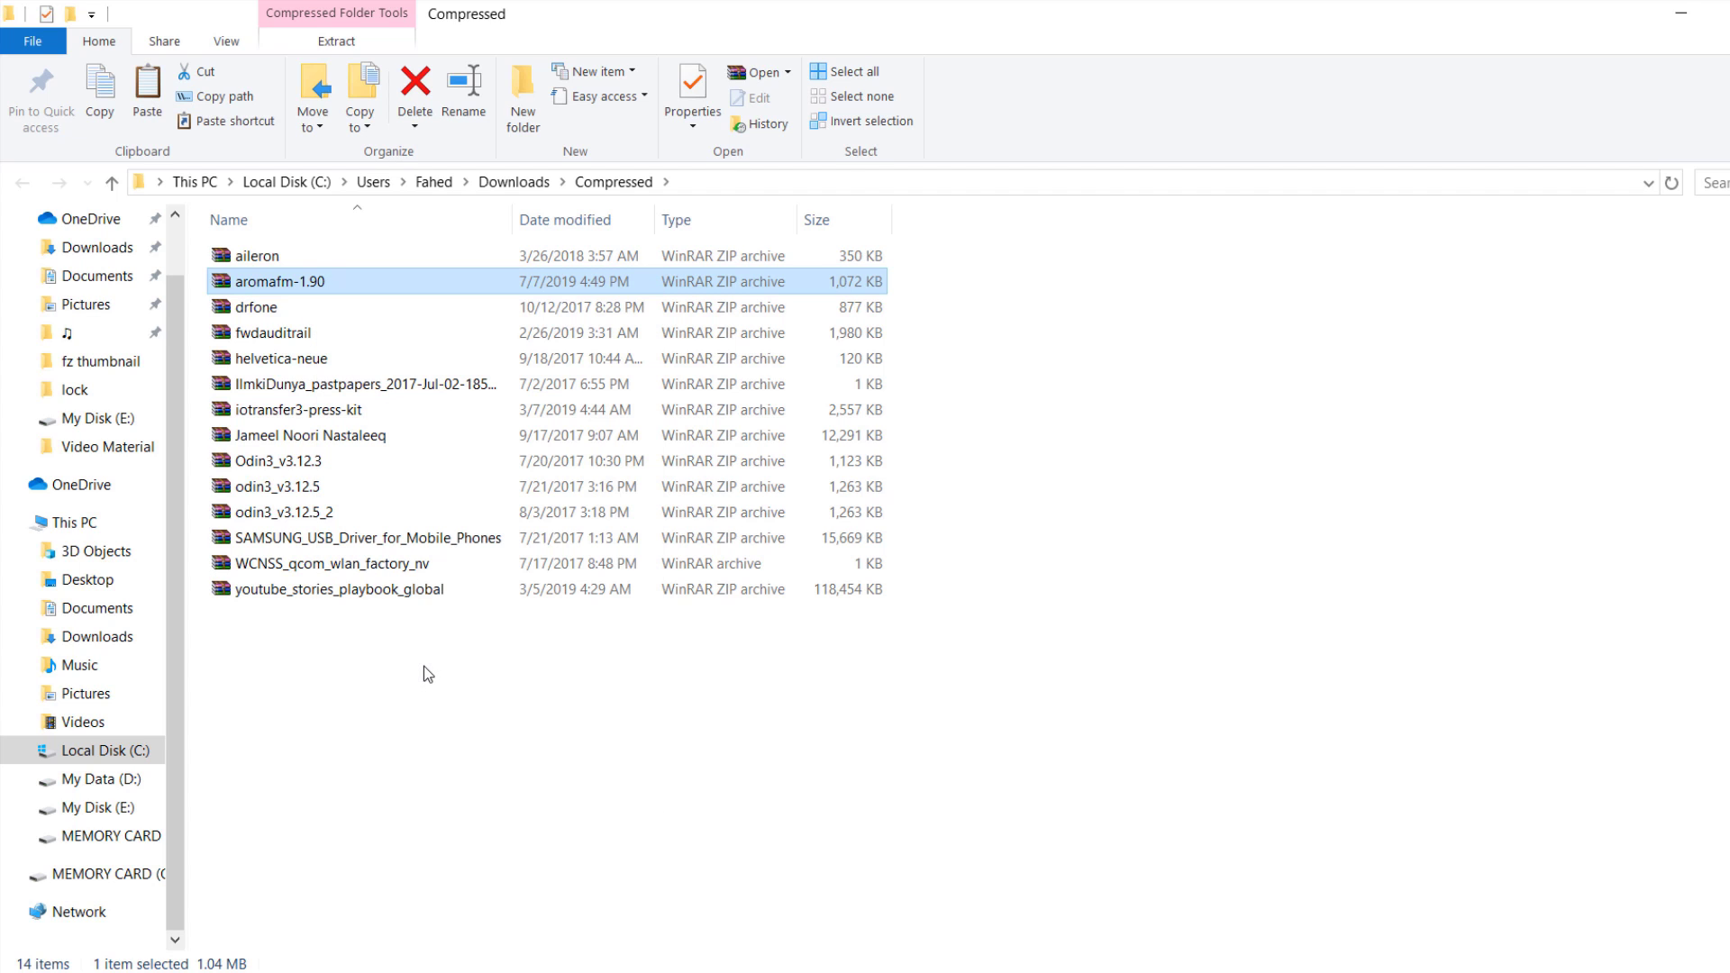
click(125, 525)
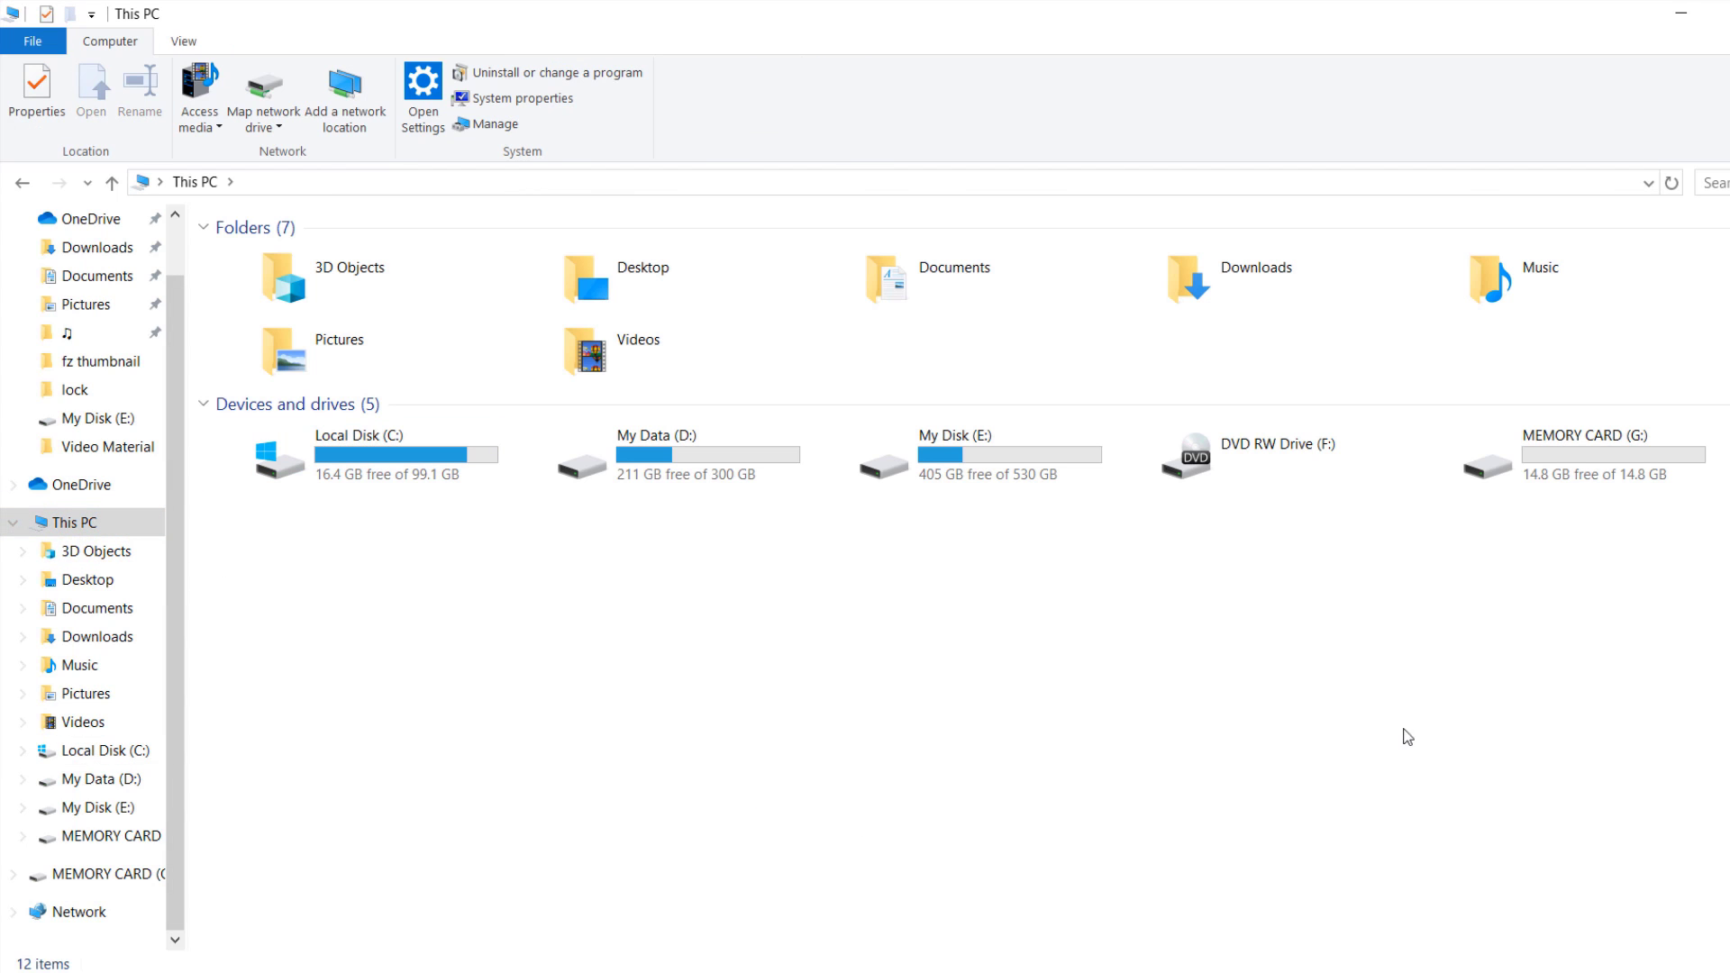
Step: Paste the copied aromafm-1.90 archive into the empty MEMORY CARD (G:) drive
double_click(1611, 453)
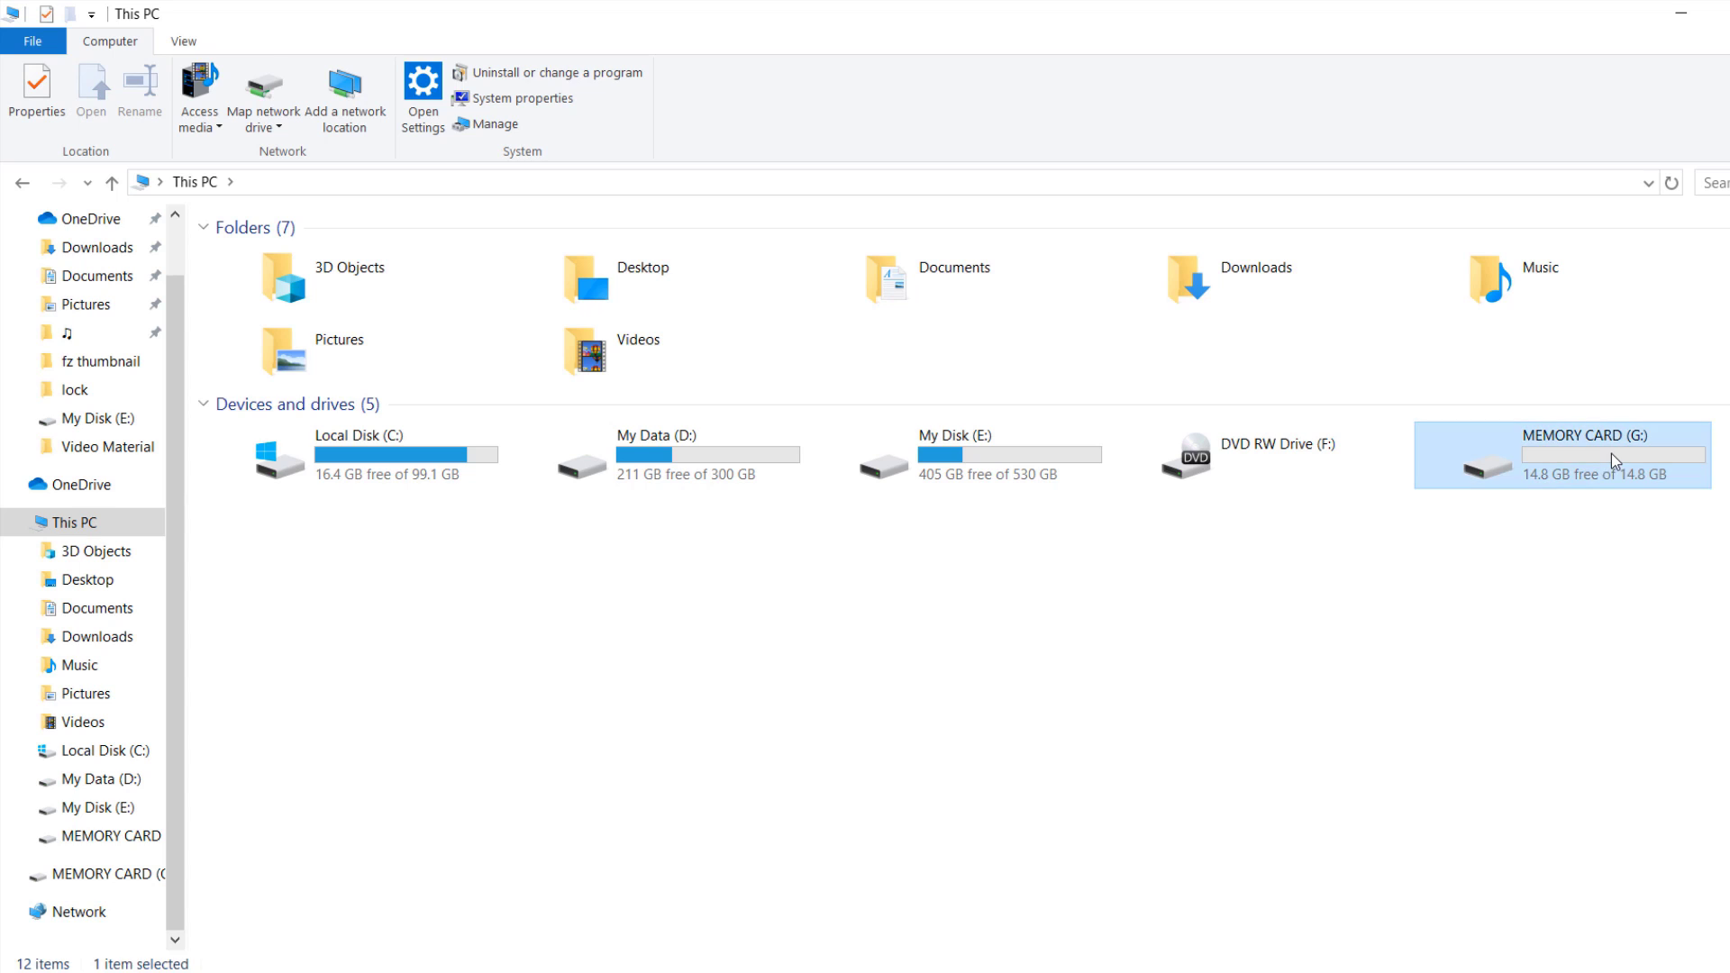
right_click(429, 359)
click(486, 525)
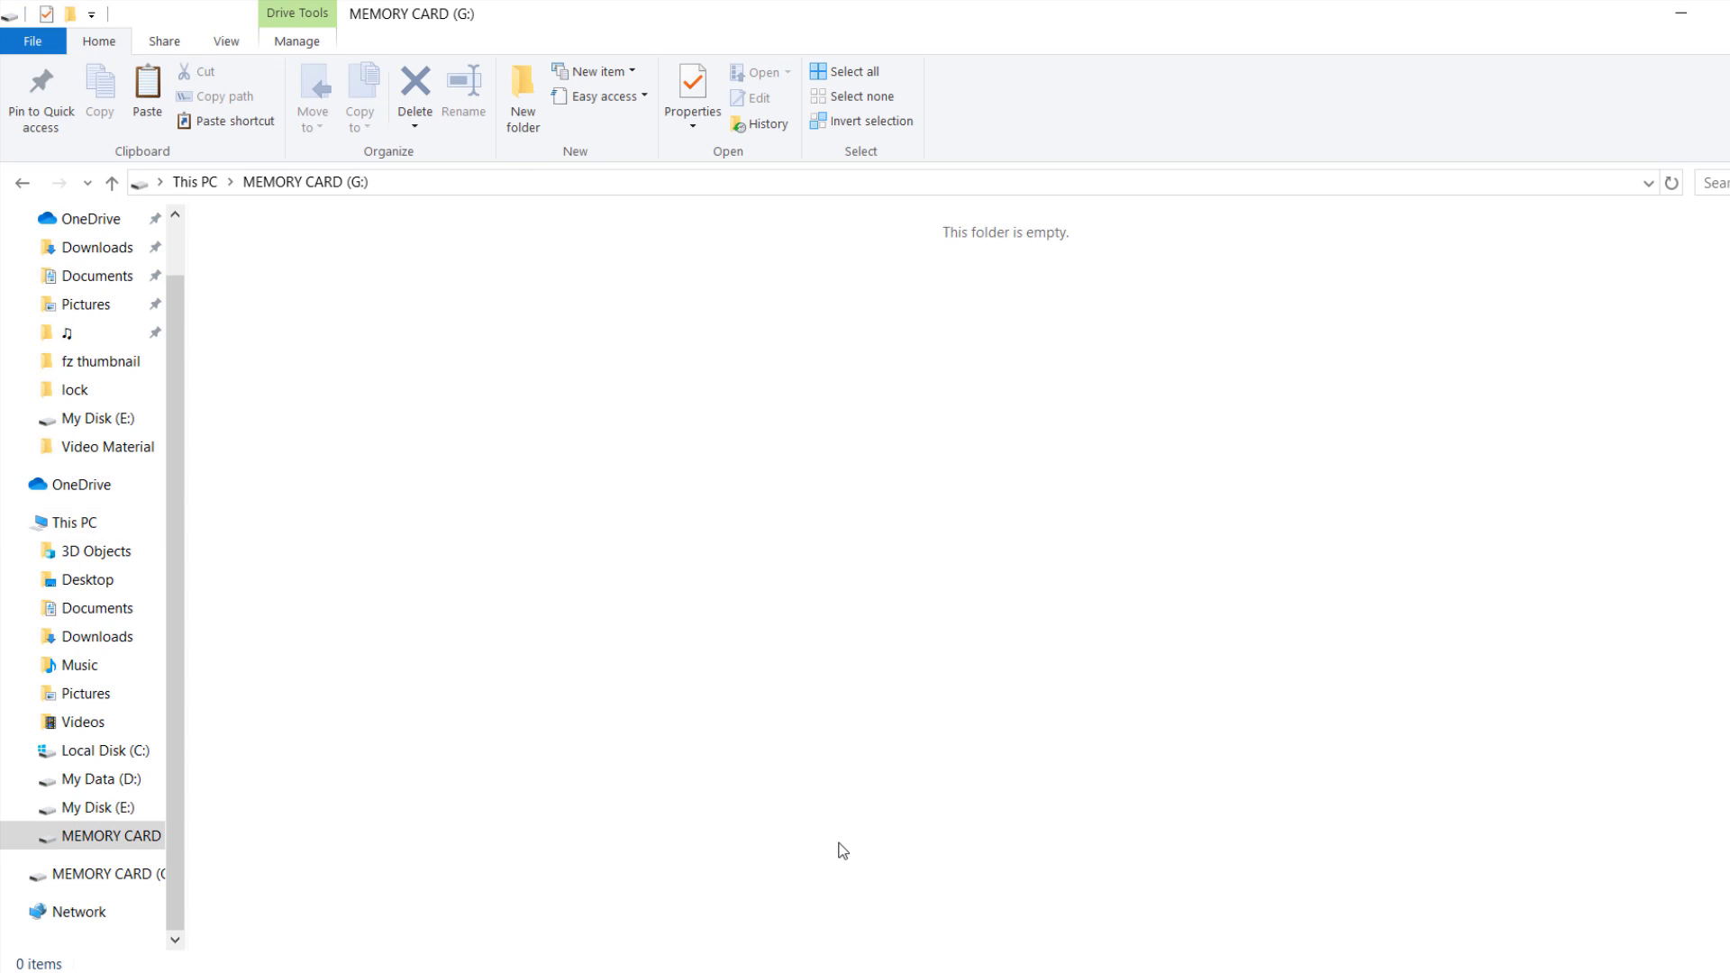
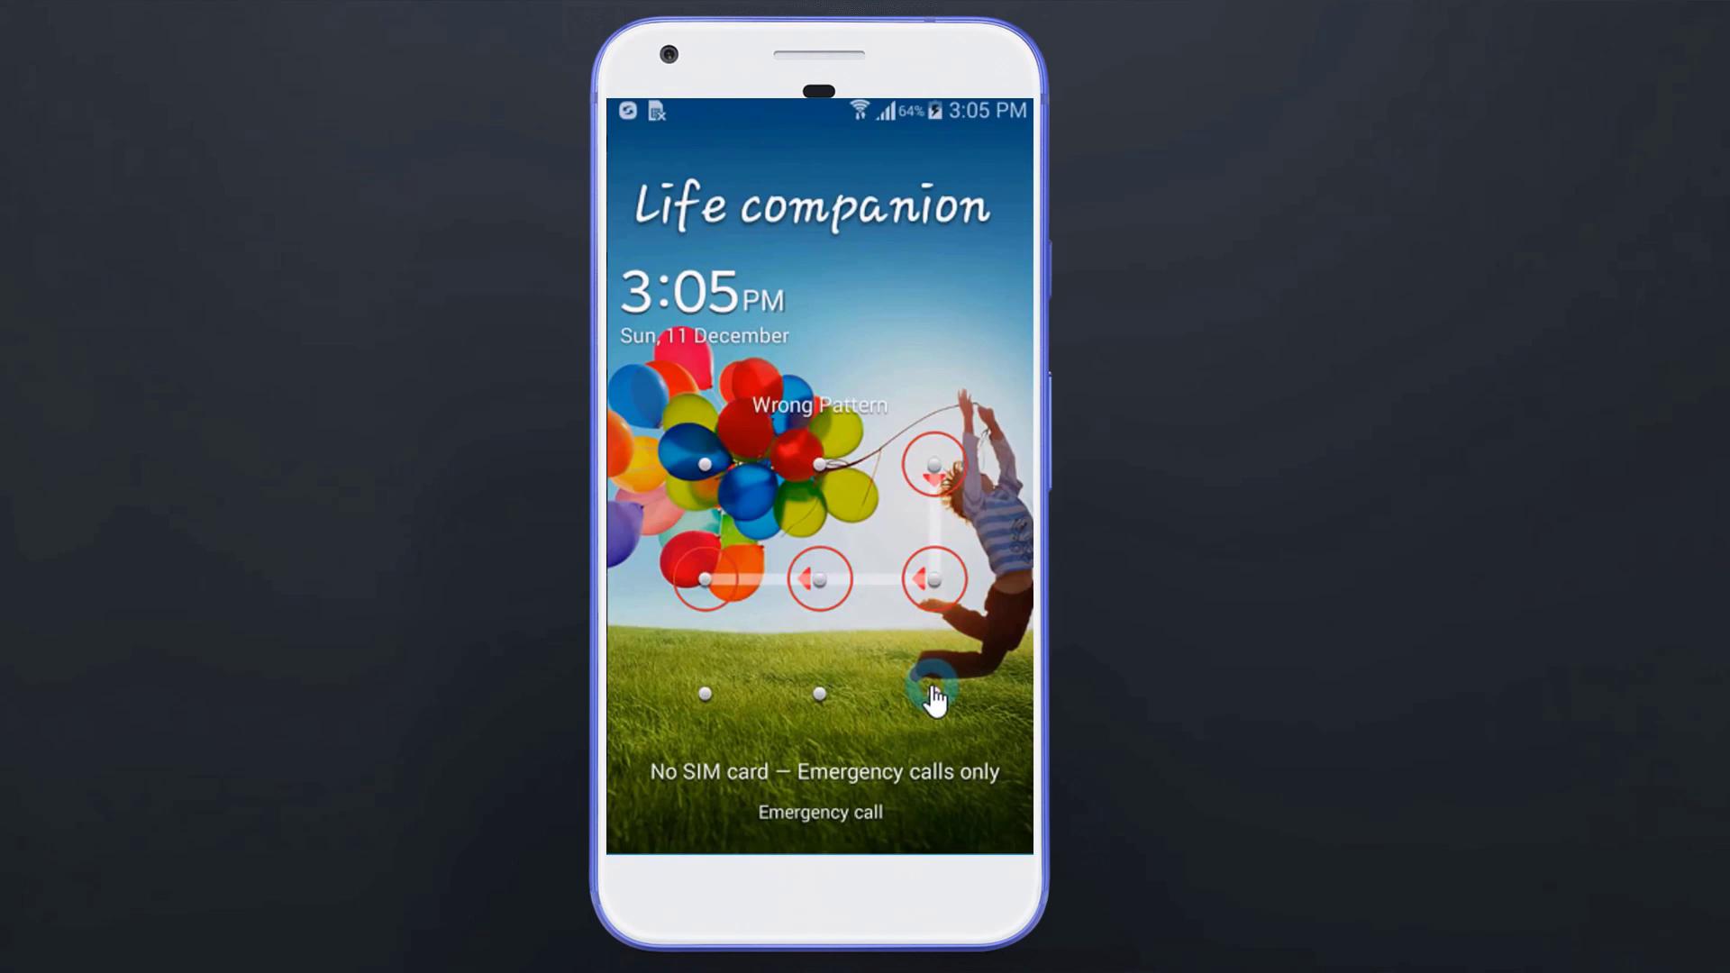
Step: Draw four wrong unlock patterns and dismiss the 'Unable to unlock screen' warning, triggering a 30-second lockout
mouse_move(932, 690)
mouse_down()
mouse_move(703, 691)
mouse_move(704, 464)
mouse_up()
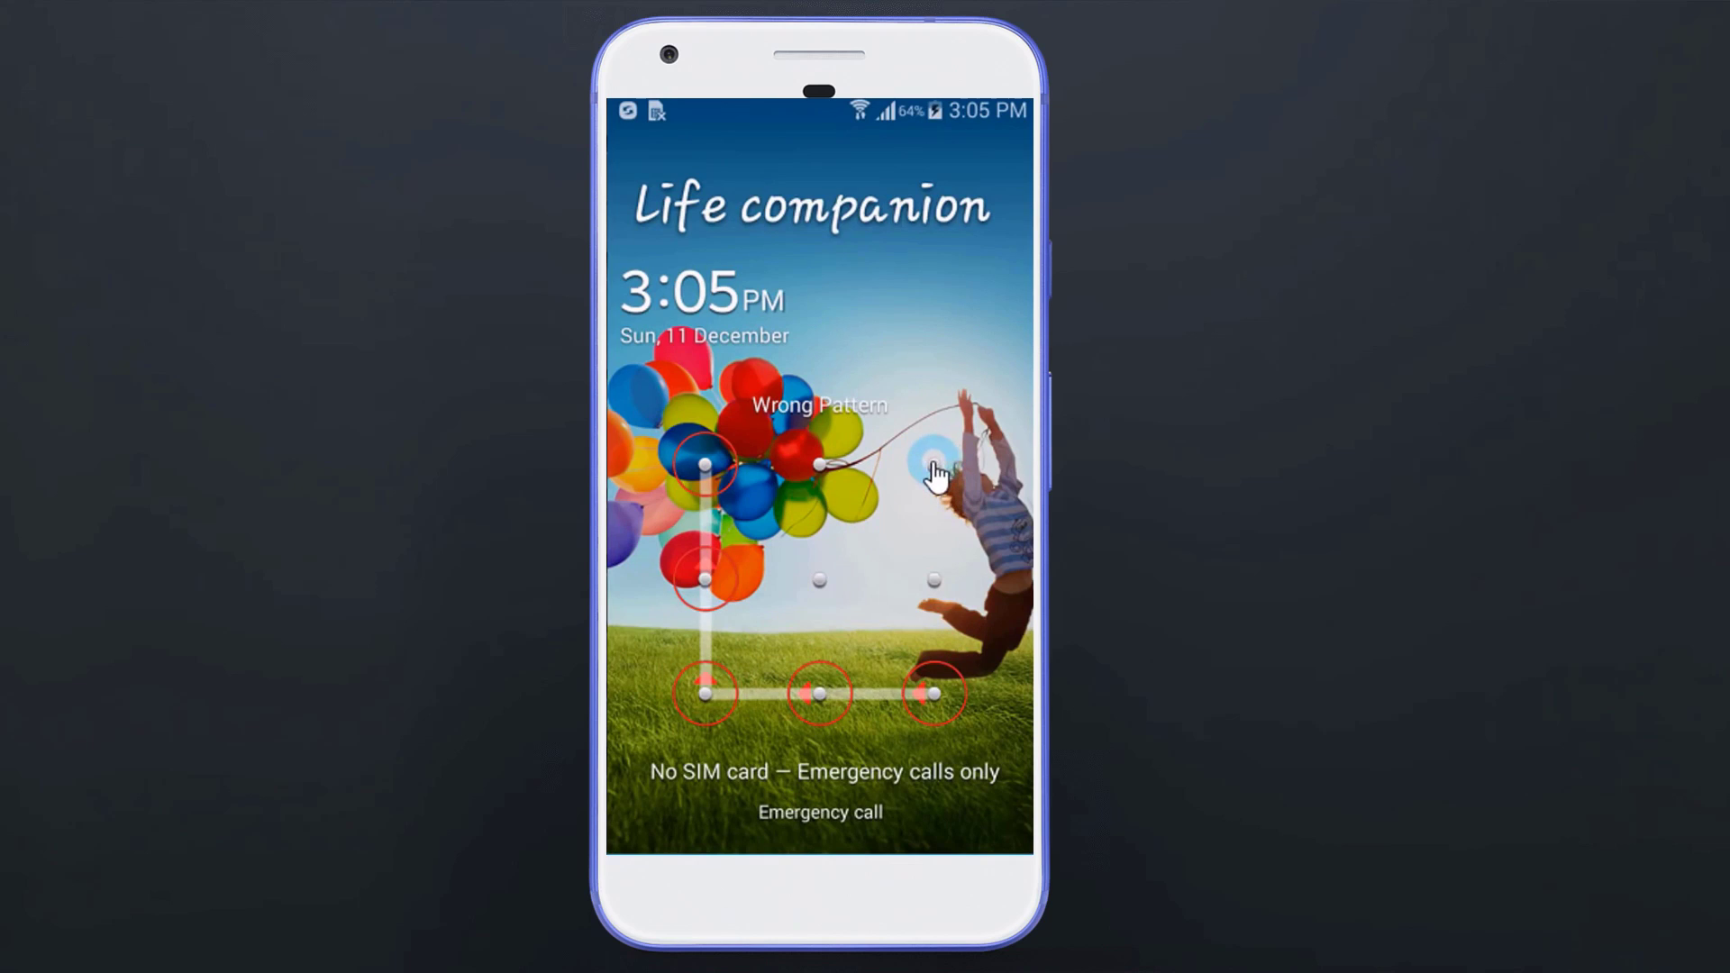
mouse_move(937, 464)
mouse_down()
mouse_move(932, 606)
mouse_move(739, 594)
mouse_move(704, 694)
mouse_up()
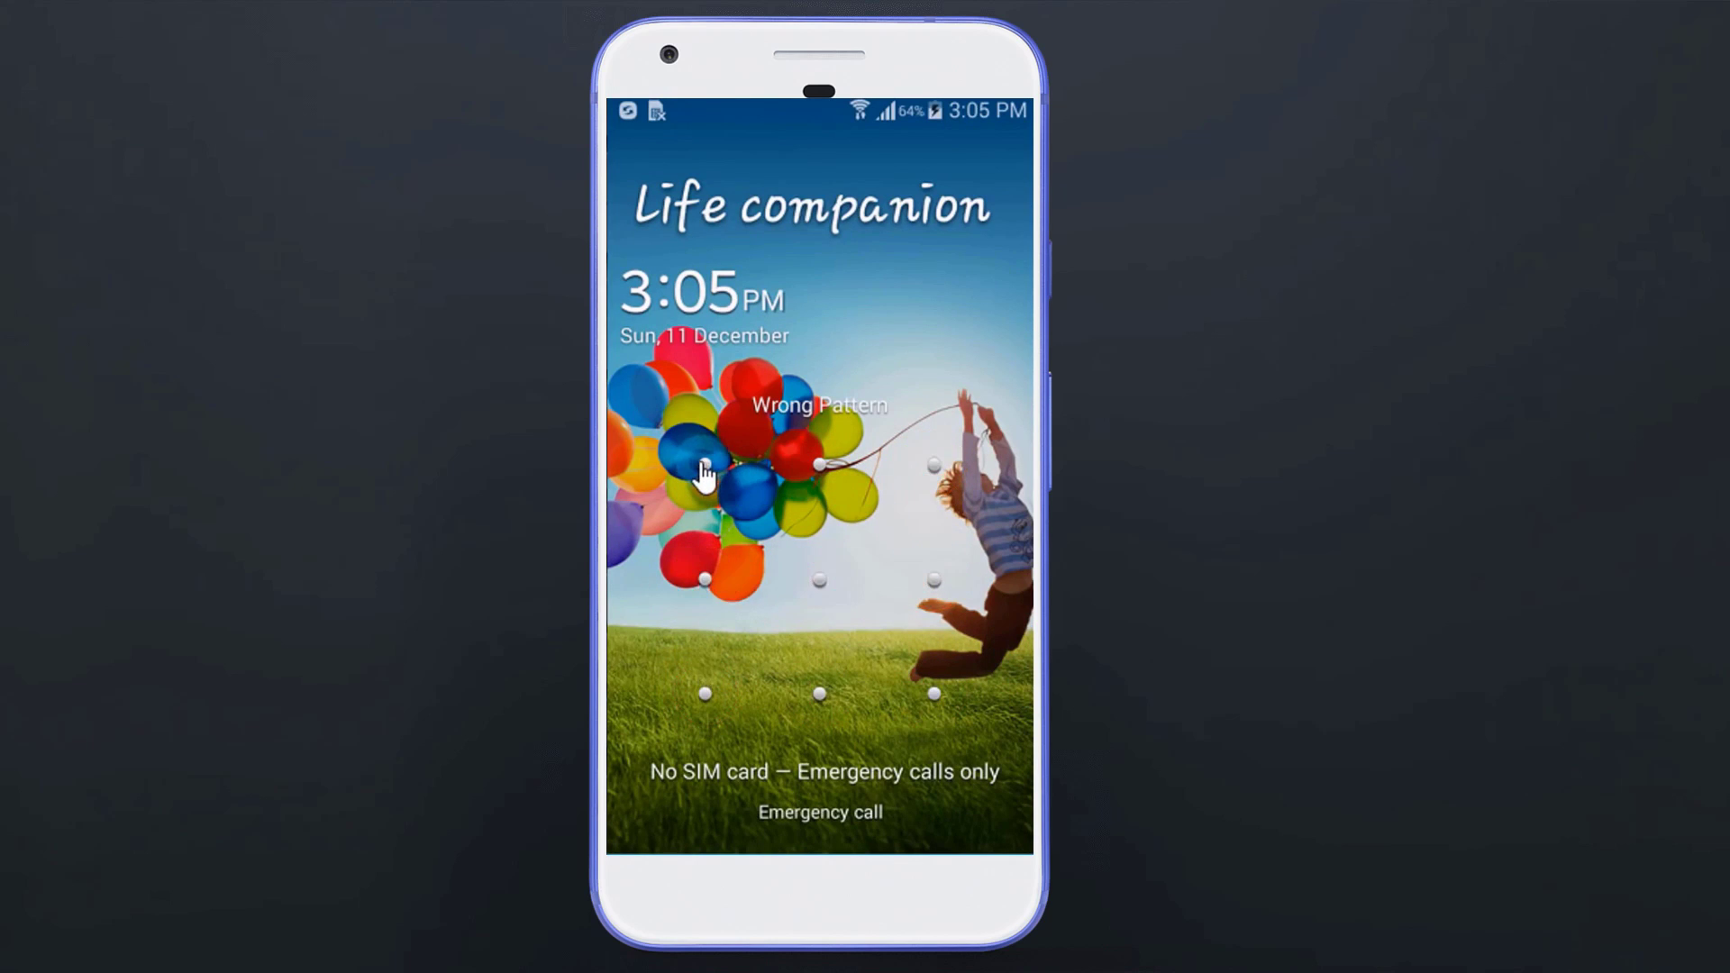
mouse_move(705, 465)
mouse_down()
mouse_move(842, 466)
mouse_move(829, 599)
mouse_move(694, 576)
mouse_move(714, 695)
mouse_move(1002, 667)
mouse_up()
mouse_move(934, 464)
mouse_down()
mouse_move(935, 668)
mouse_move(734, 709)
mouse_move(1004, 703)
mouse_up()
click(831, 600)
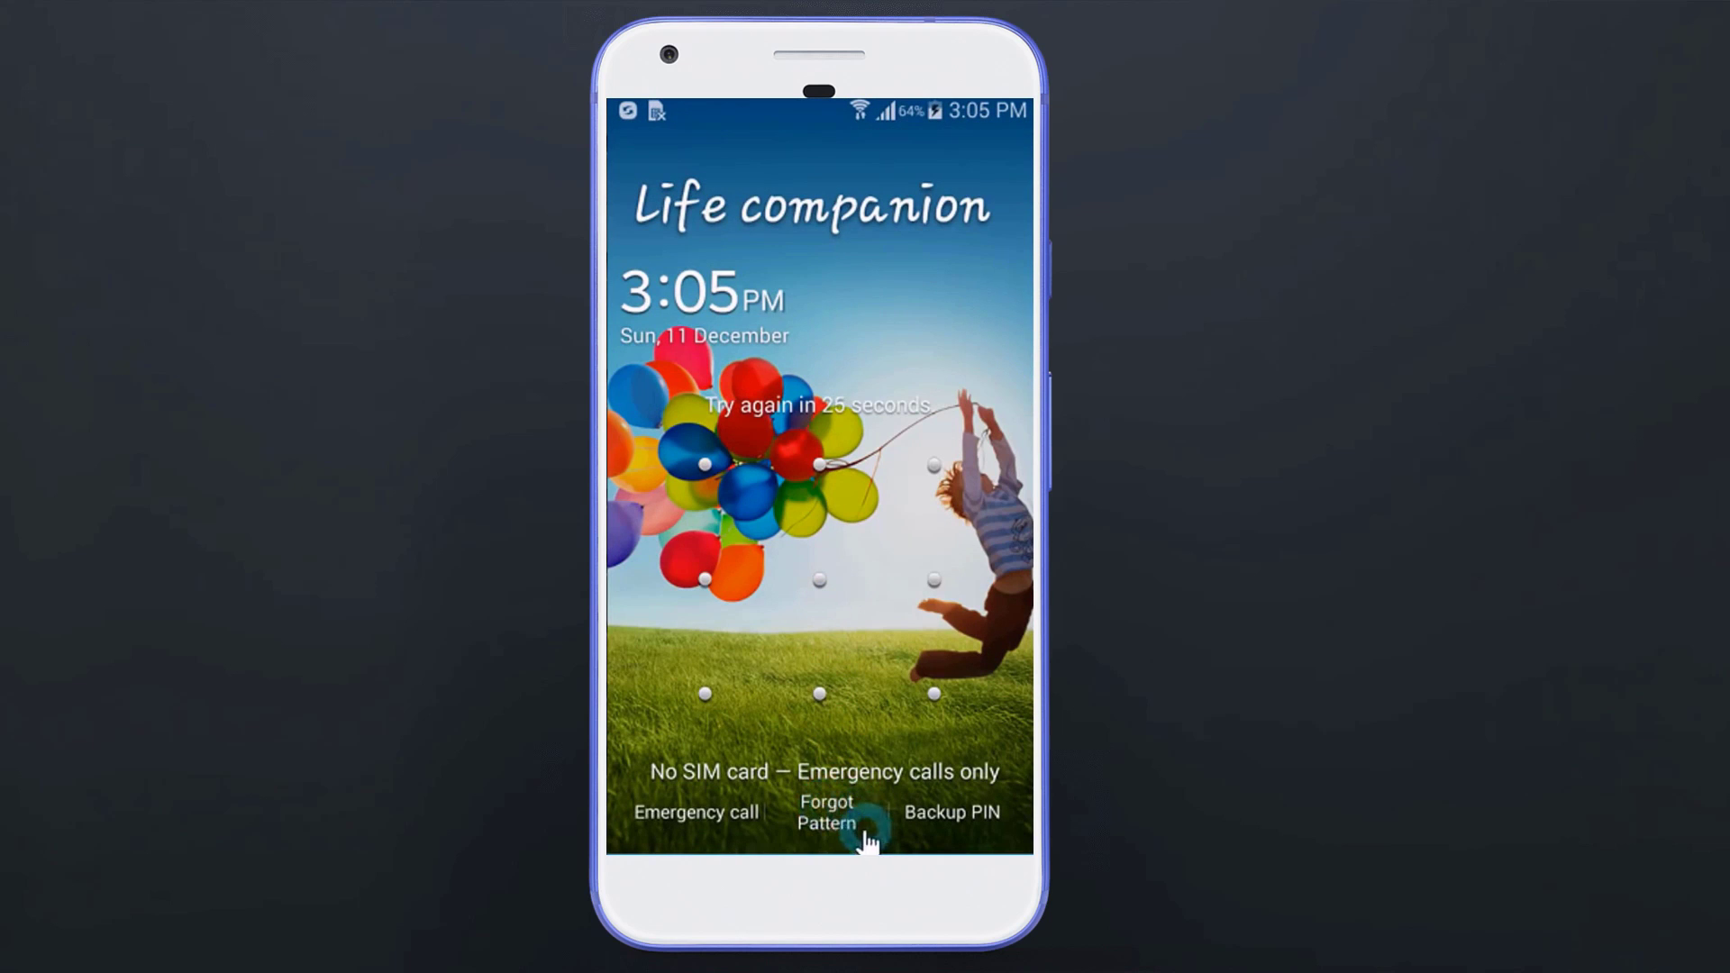
Step: Choose Forgot Pattern and sign in with the linked Google account's e-mail and password
click(961, 817)
click(863, 461)
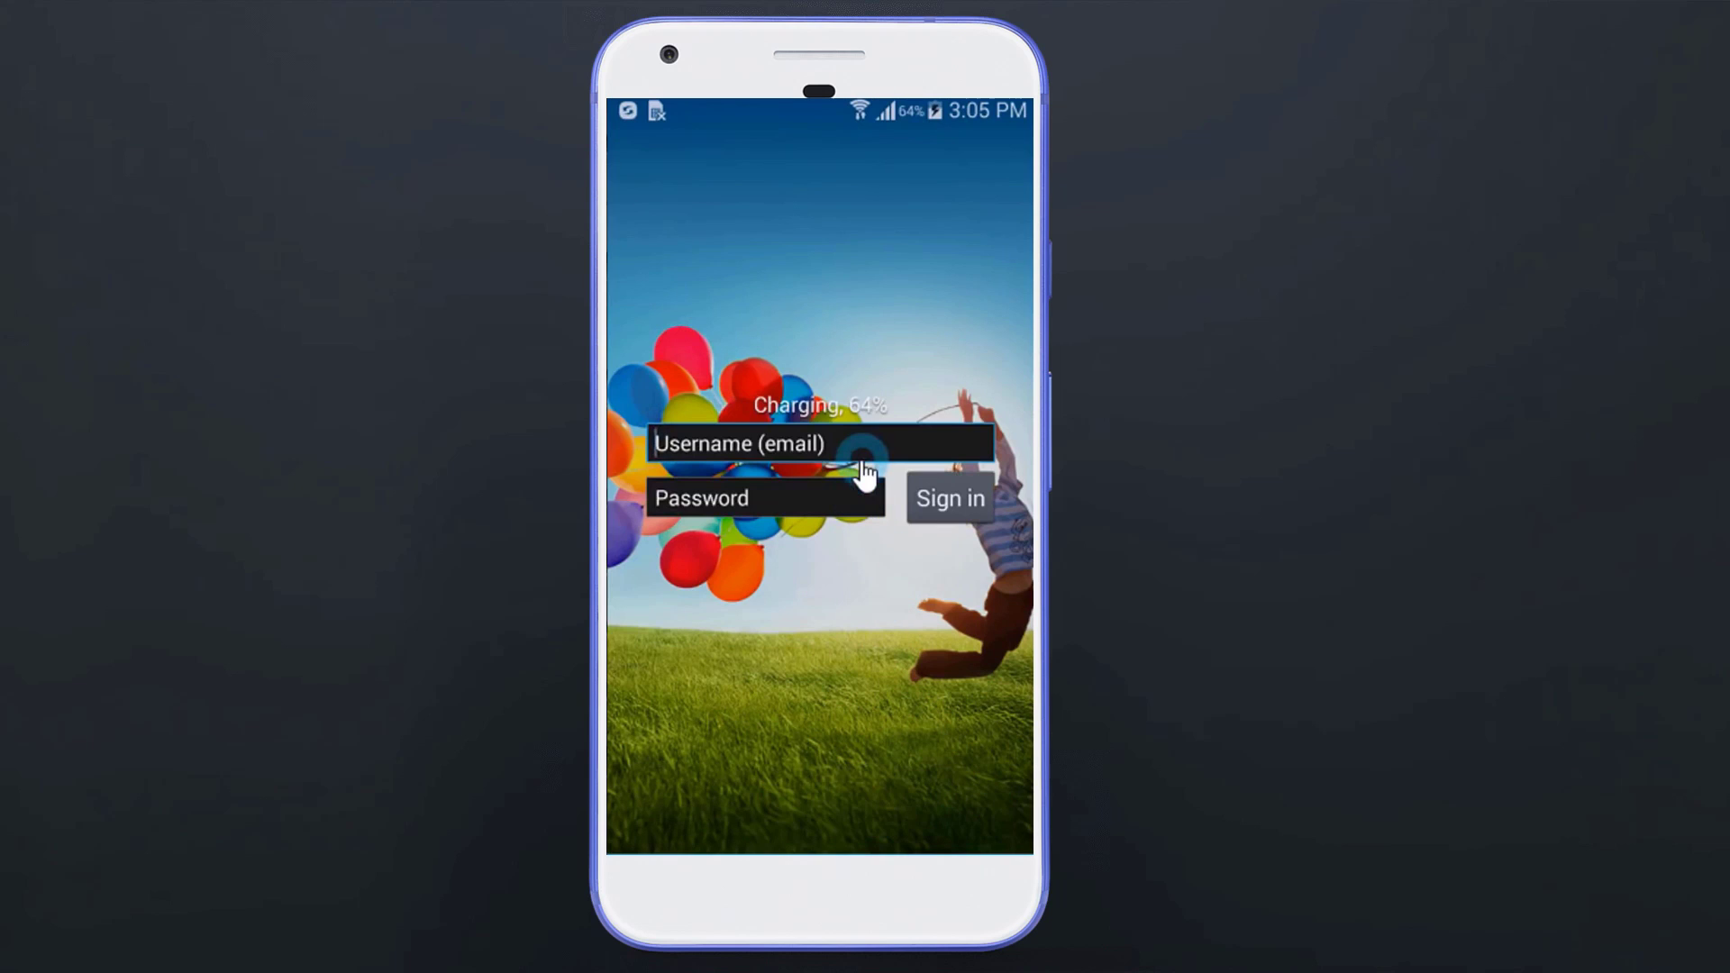
click(858, 465)
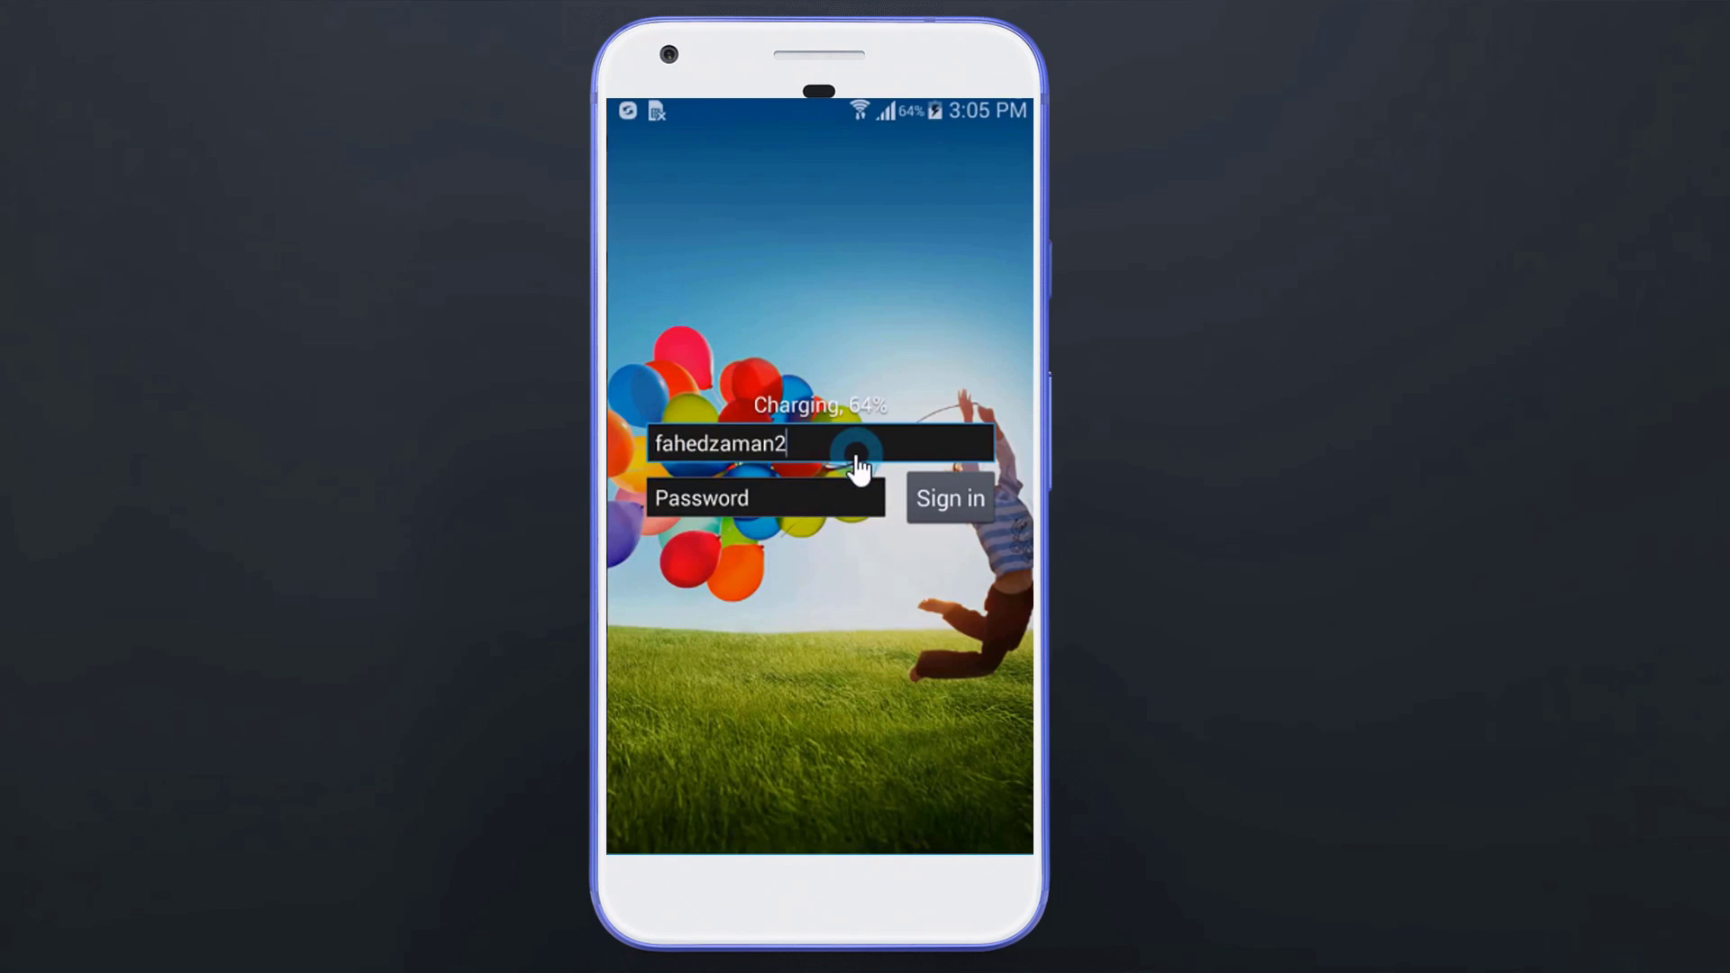
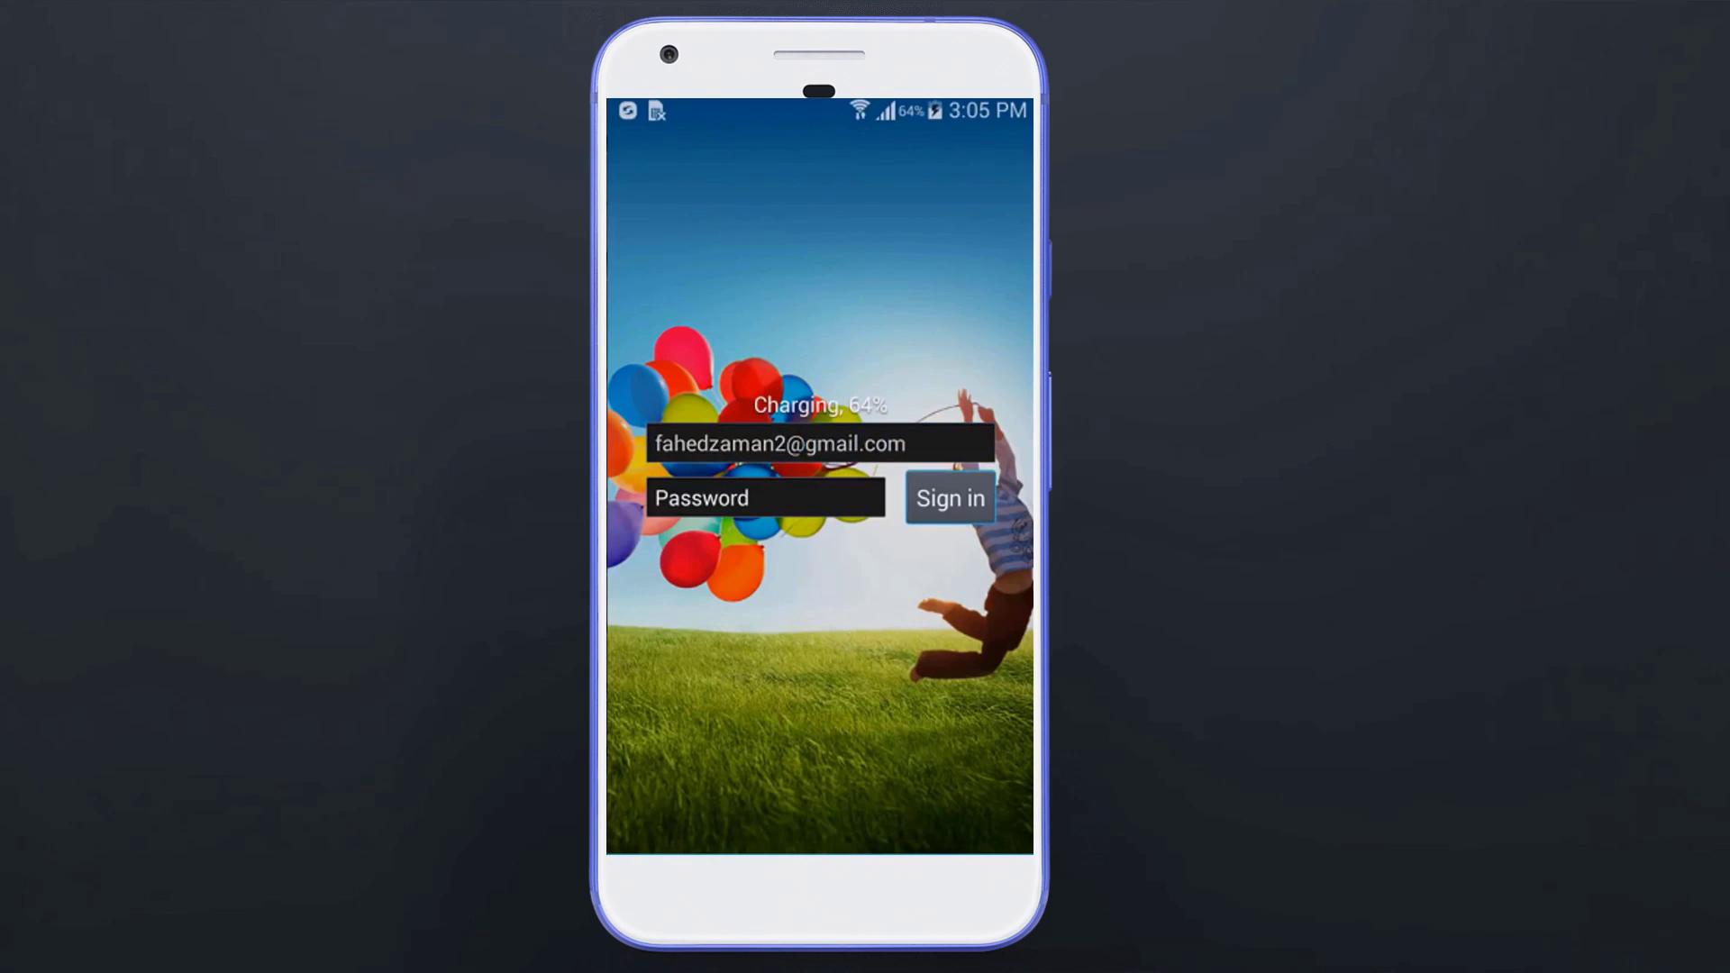
key(Tab)
text(**********)
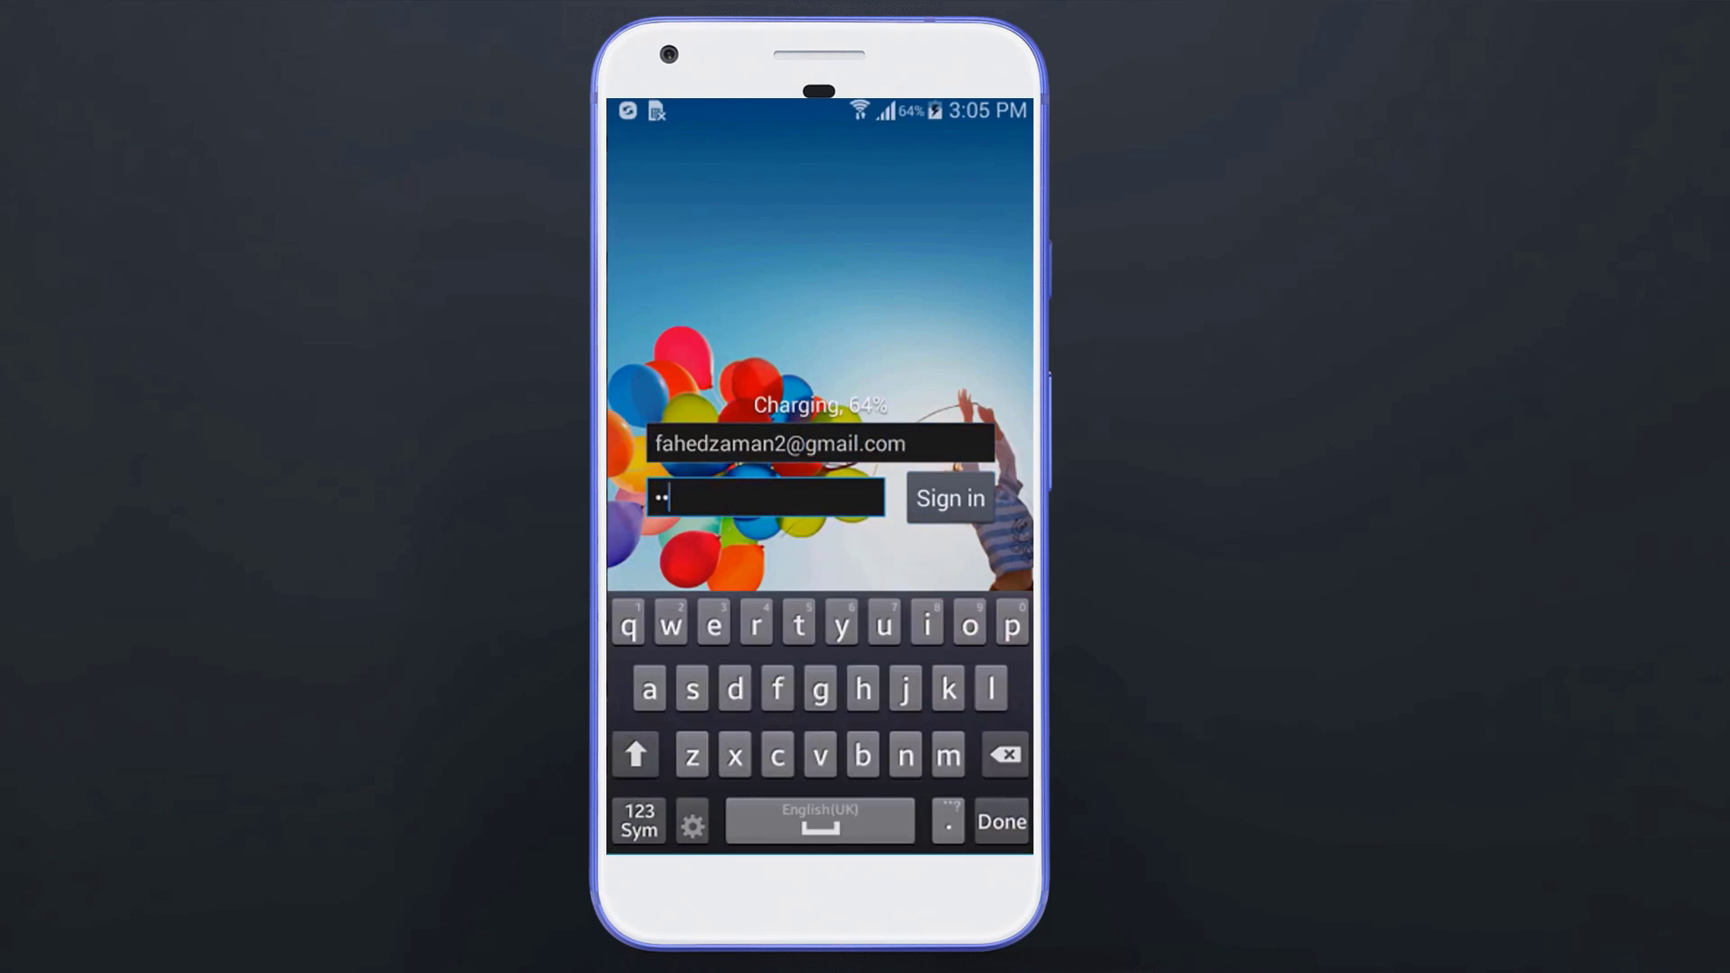
key(Return)
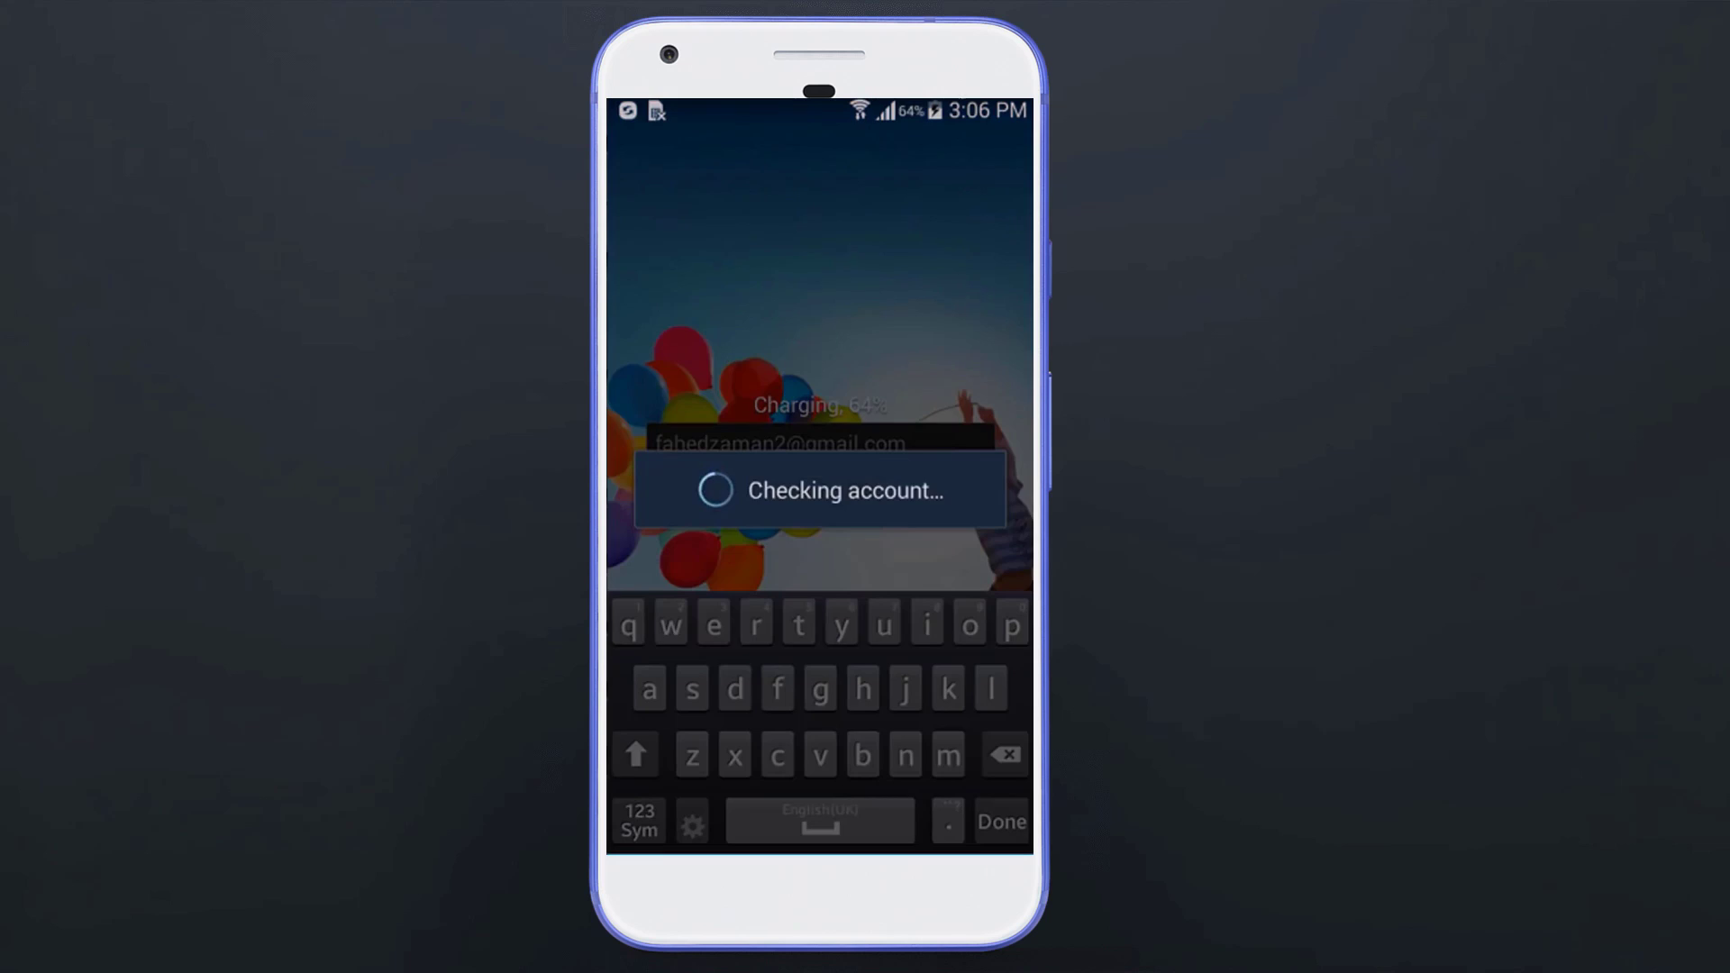
Step: Change the screen unlock type to None, leaving the phone unlocked on its home screen
click(833, 566)
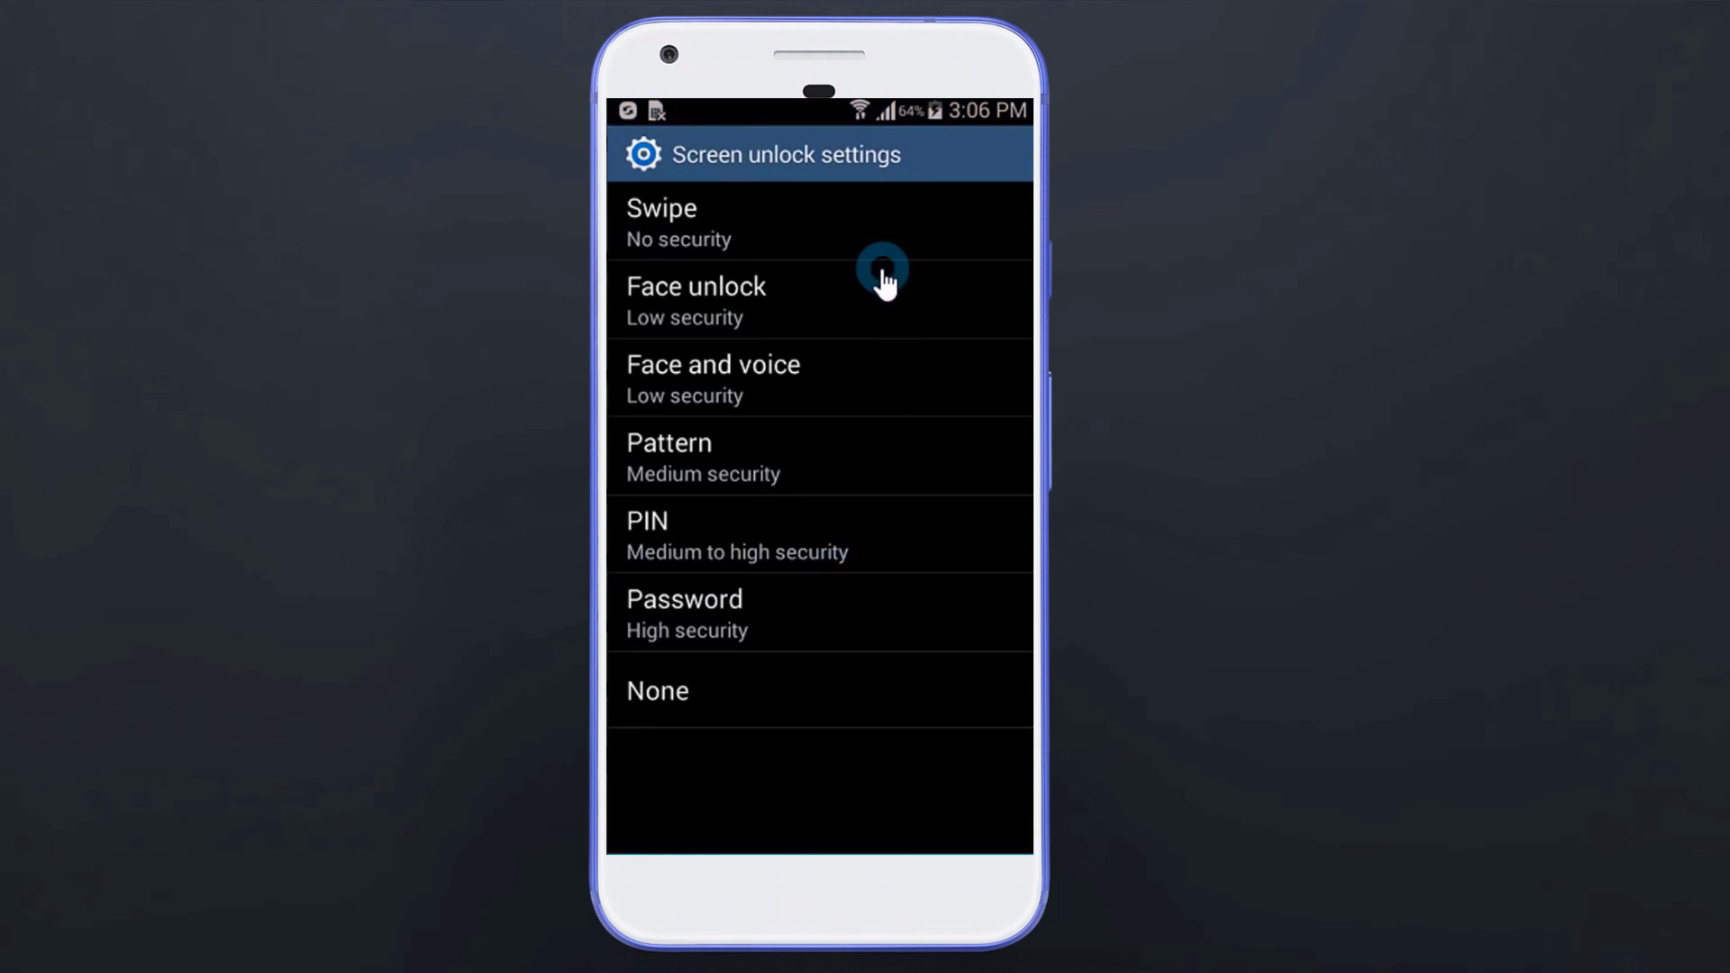
click(880, 227)
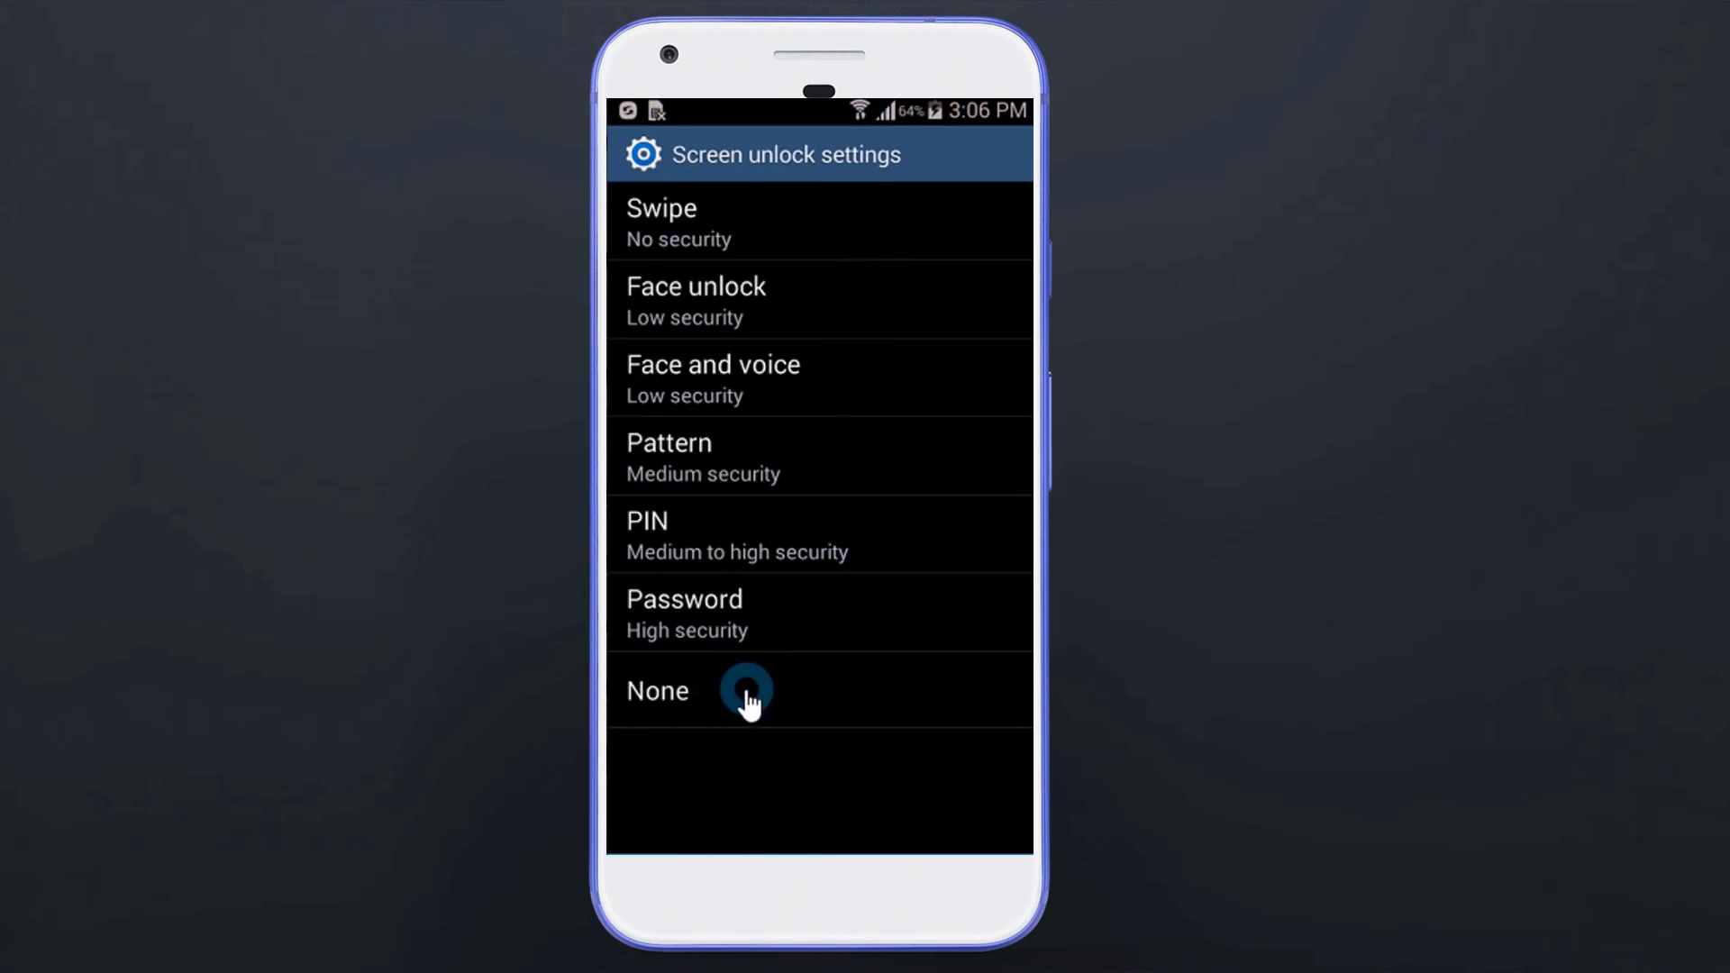
click(997, 712)
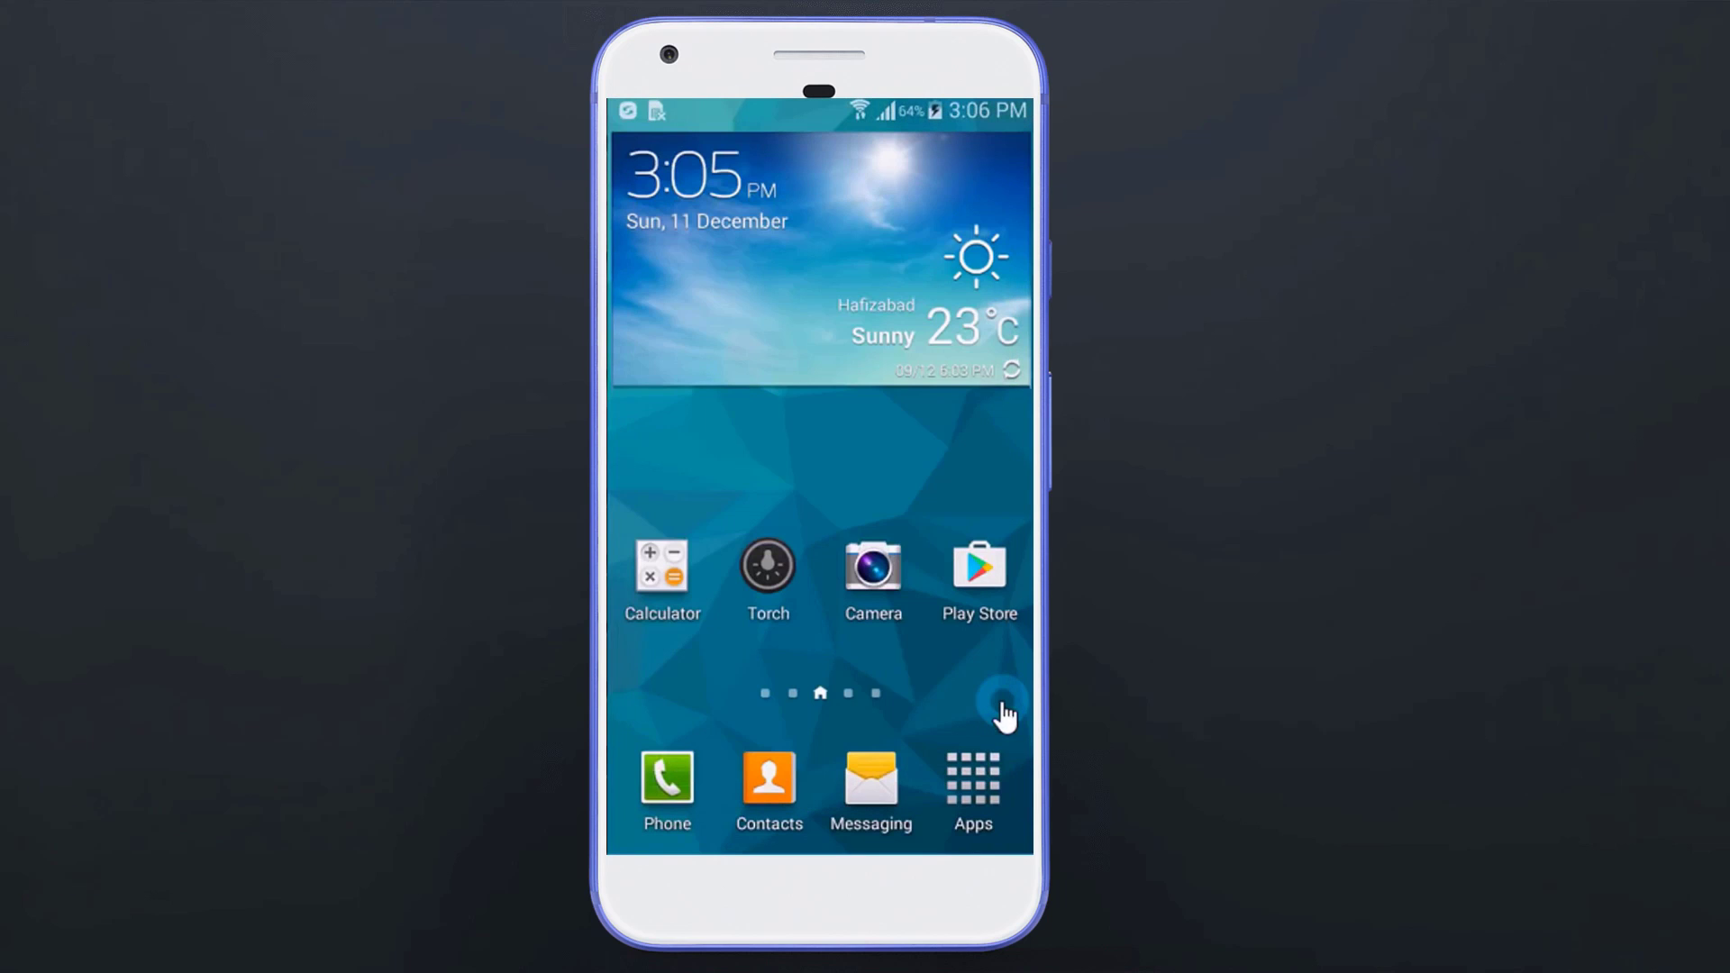
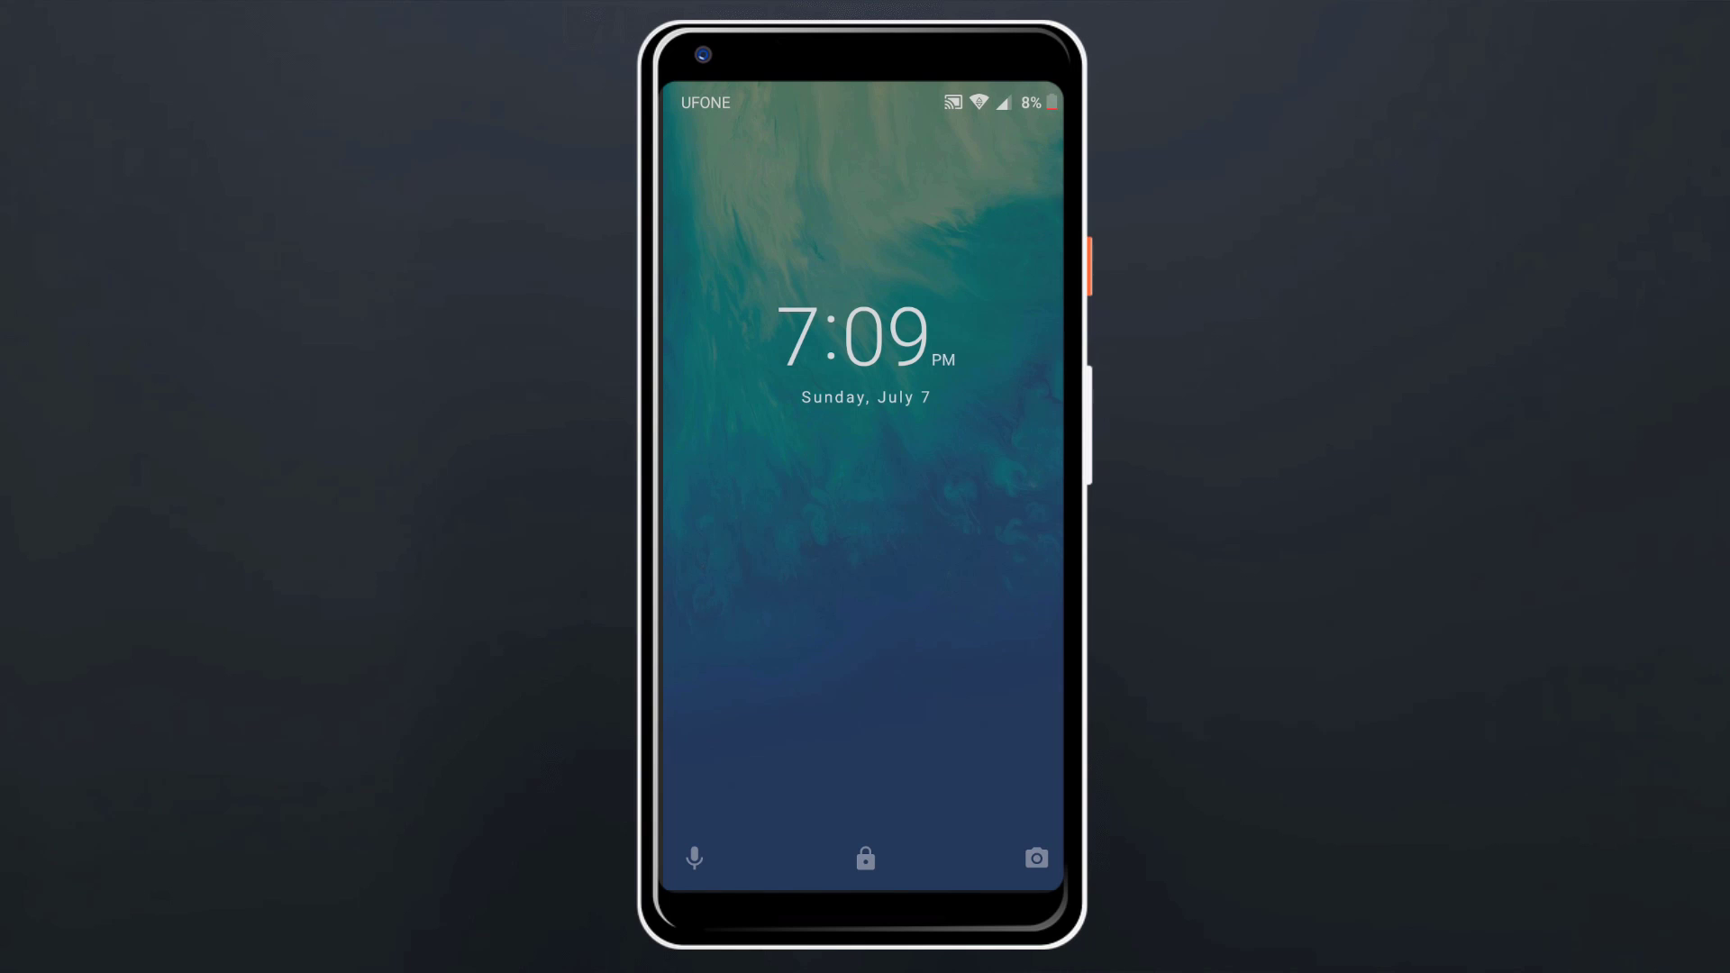
Step: Swipe up to the pattern grid and try four unlock patterns, all rejected as wrong
drag(694, 586, 694, 271)
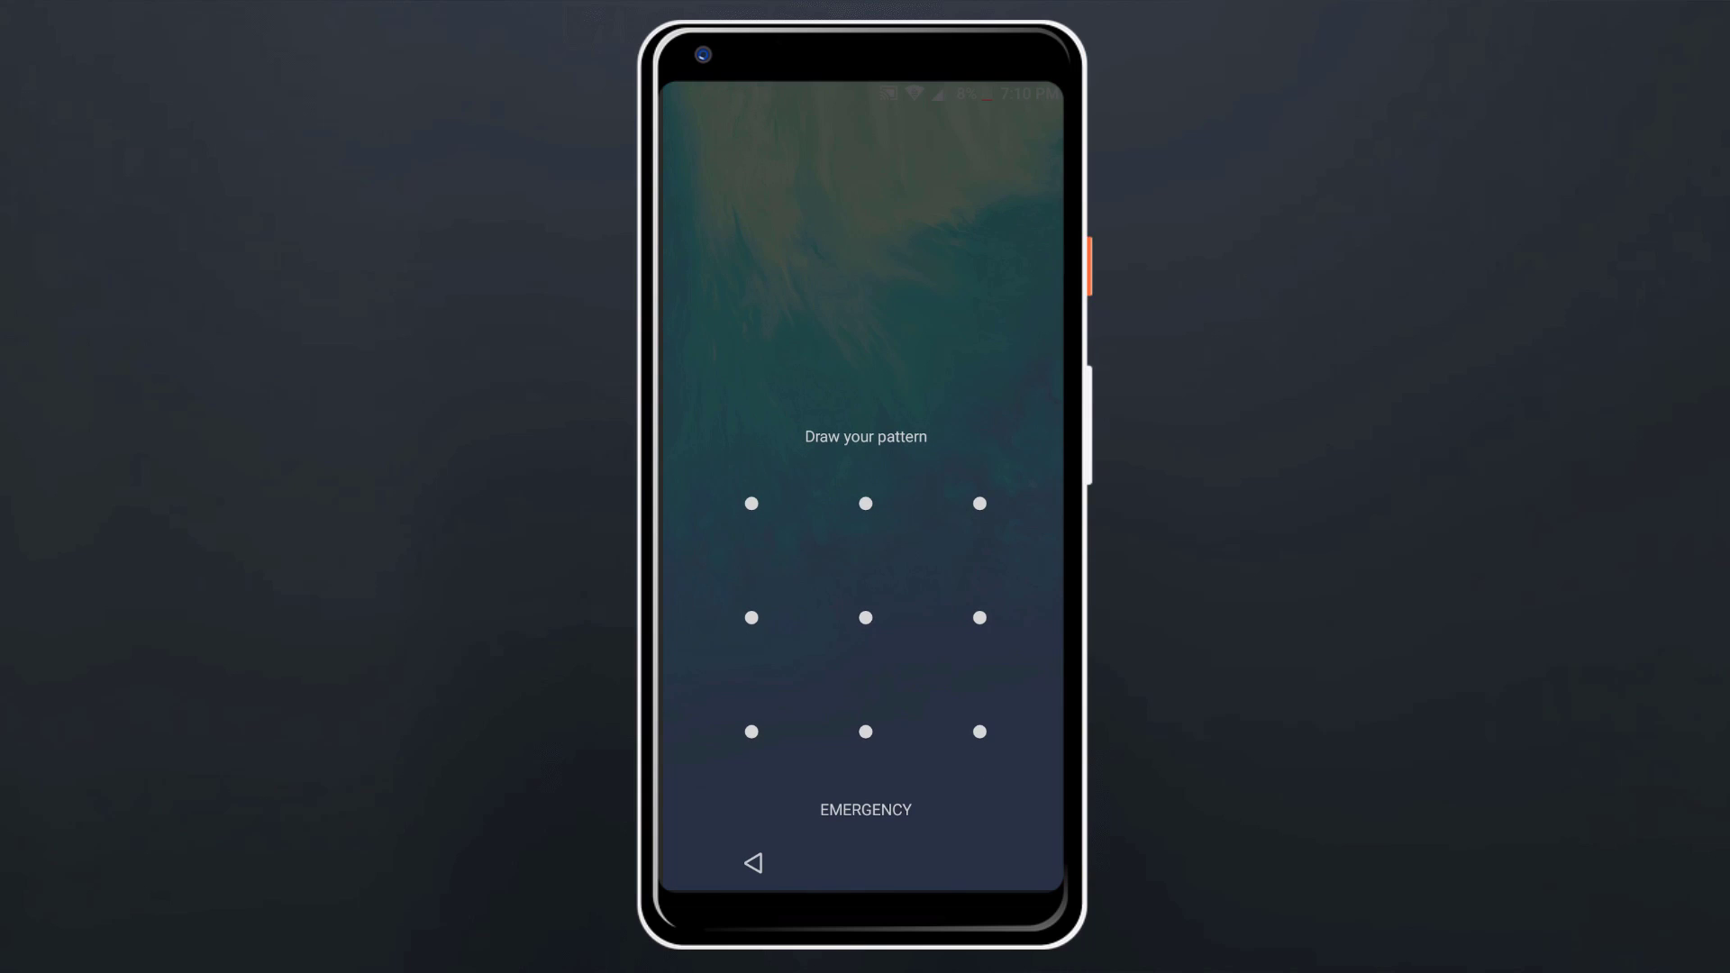
mouse_move(751, 502)
mouse_down()
mouse_move(830, 513)
mouse_move(857, 618)
mouse_move(761, 637)
mouse_move(755, 744)
mouse_up()
mouse_move(751, 503)
mouse_down()
mouse_move(741, 568)
mouse_move(873, 626)
mouse_move(865, 734)
mouse_move(982, 731)
mouse_up()
mouse_move(865, 503)
mouse_down()
mouse_move(792, 522)
mouse_move(788, 637)
mouse_move(865, 731)
mouse_up()
mouse_move(752, 503)
mouse_down()
mouse_move(877, 568)
mouse_move(753, 618)
mouse_move(748, 734)
mouse_up()
Step: Bring up the power menu and choose Power off to get the 'Reboot to safe mode' prompt
key(XF86PowerOff)
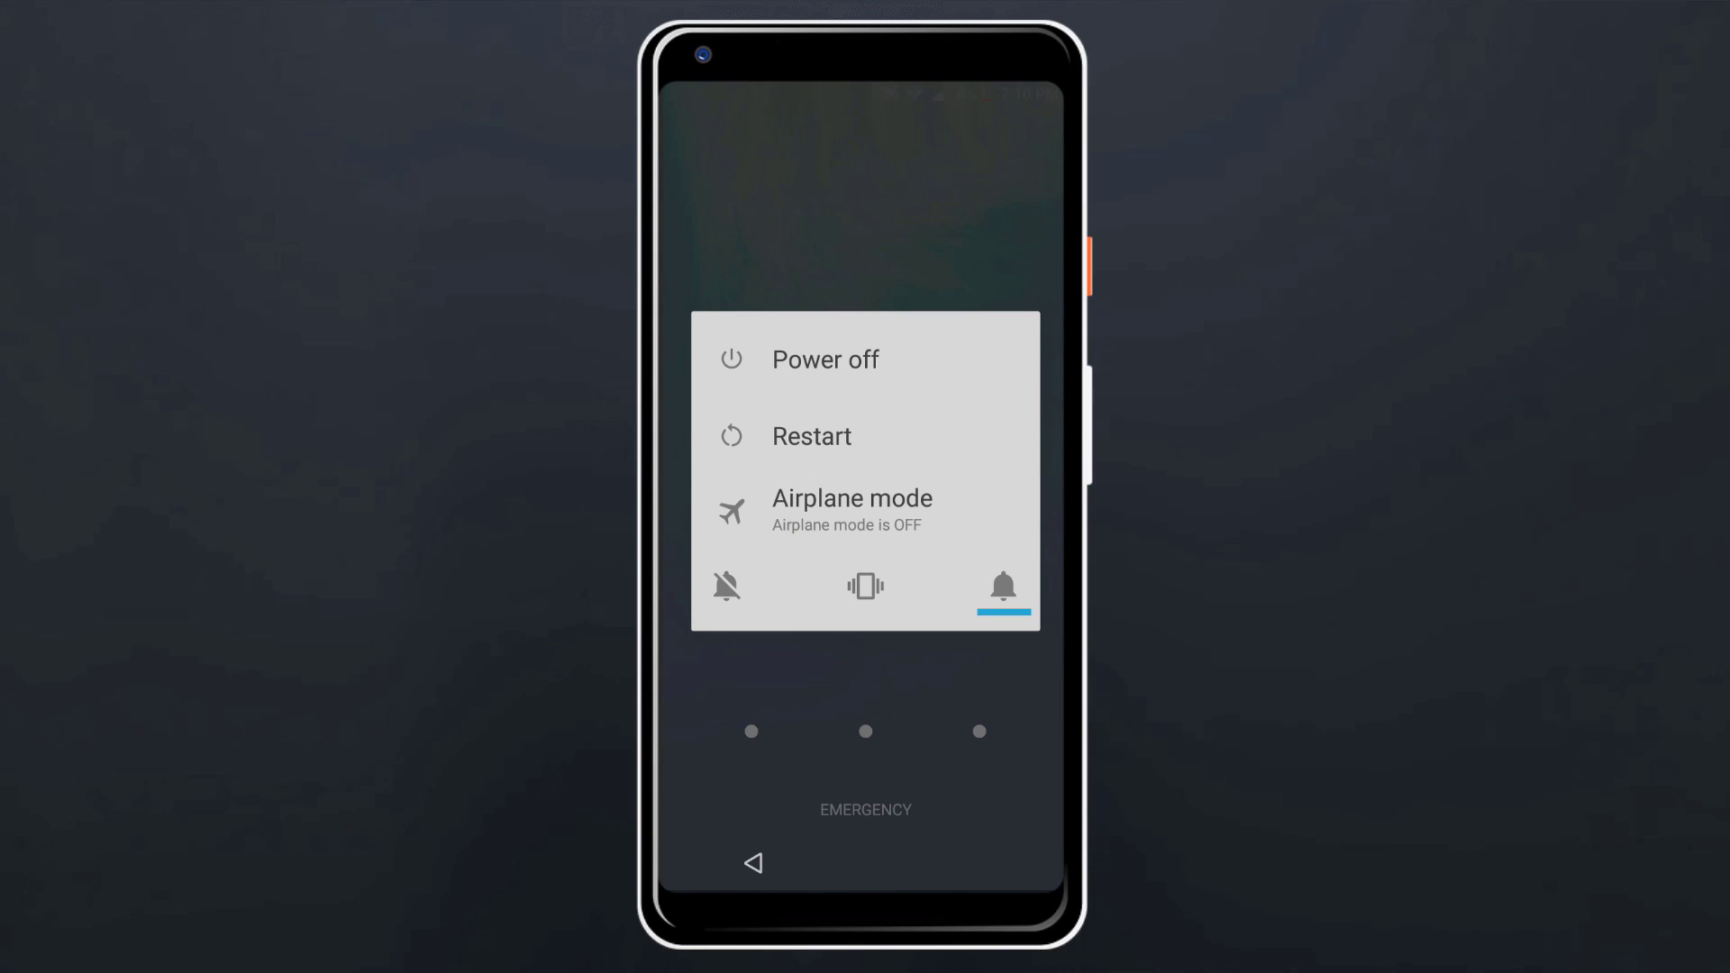
click(902, 362)
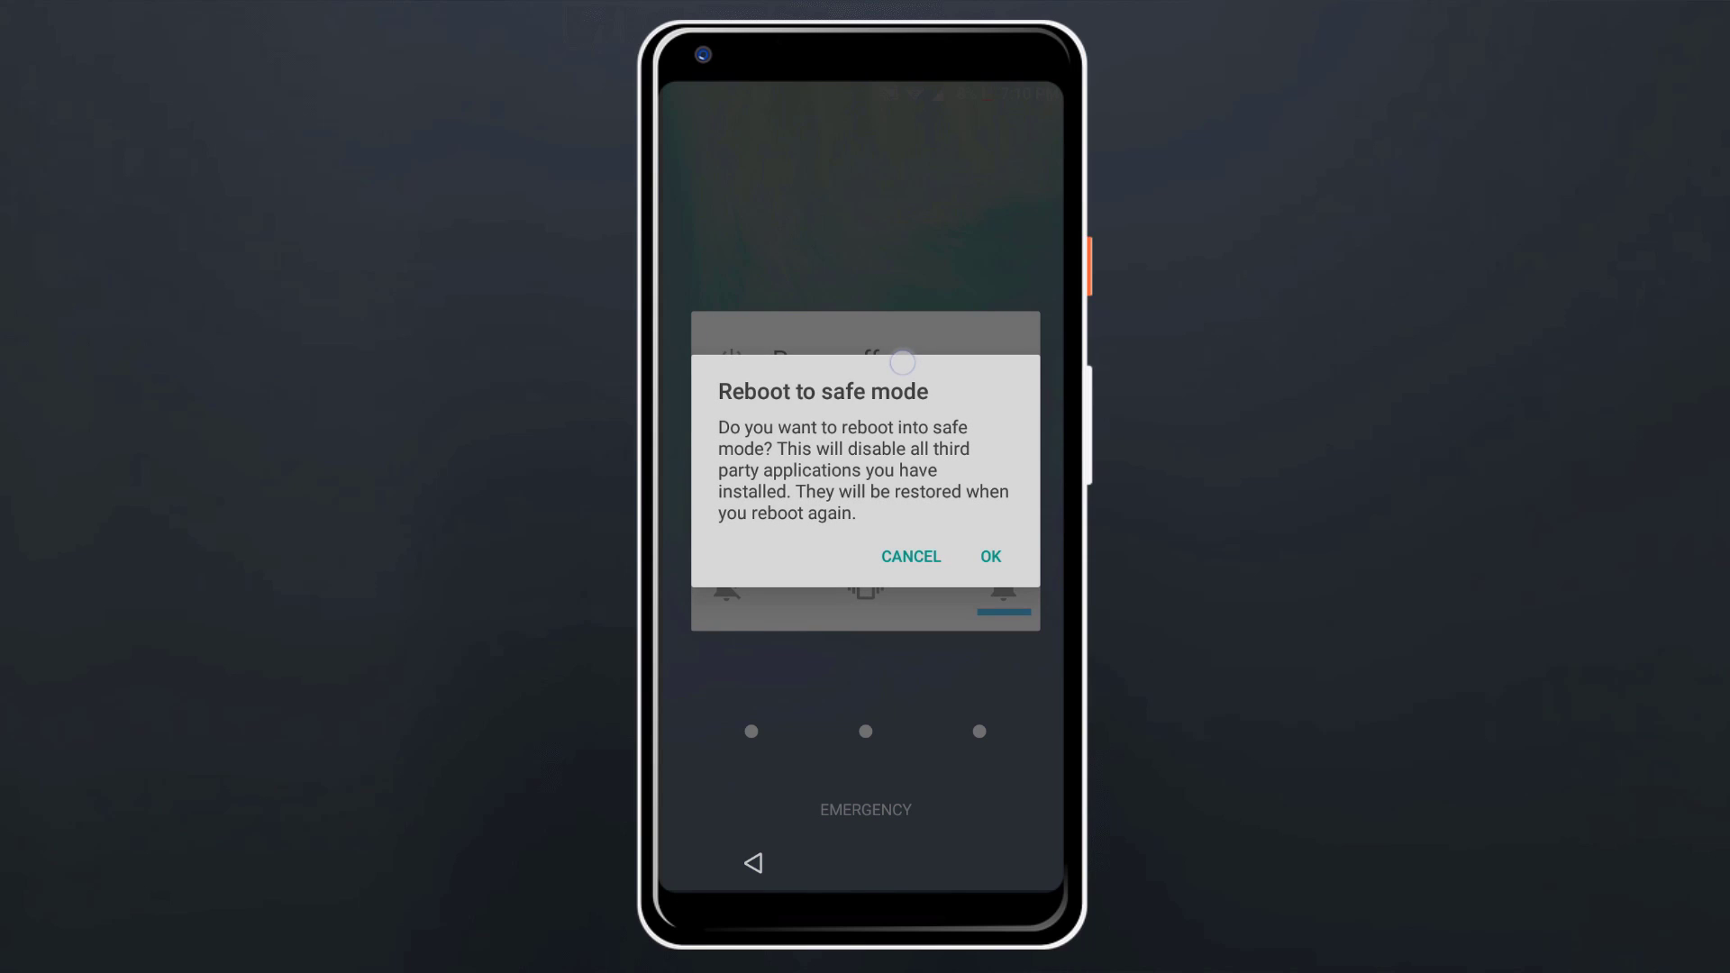